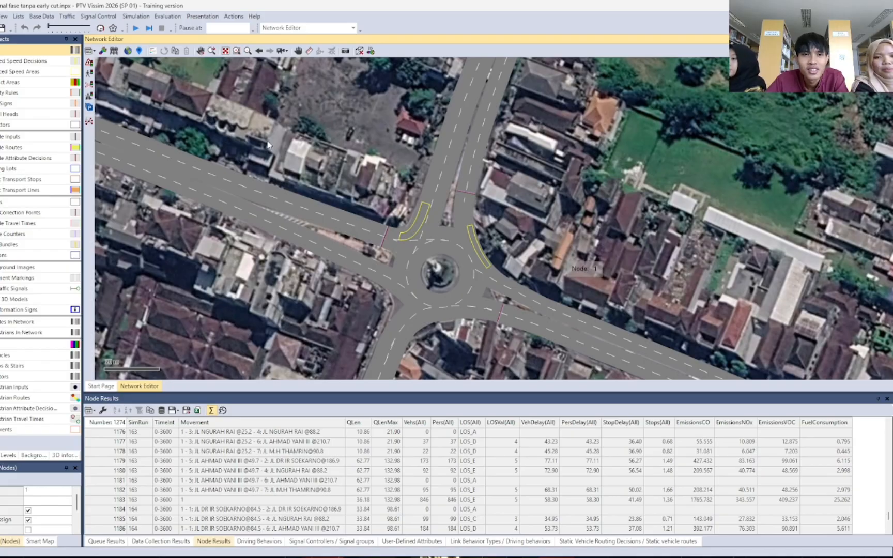
- Open the Driving Behaviors list, add a new driving behavior as number 10, and open its following settings
click(32, 21)
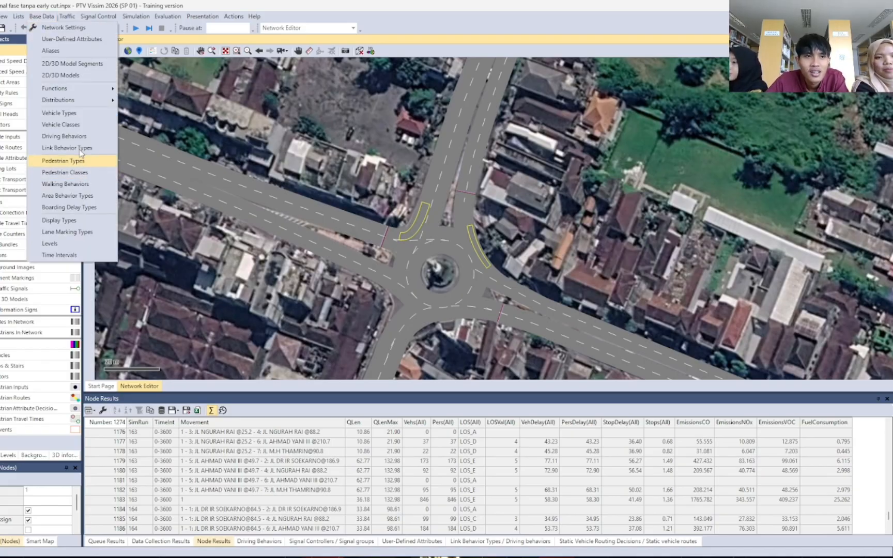
click(64, 136)
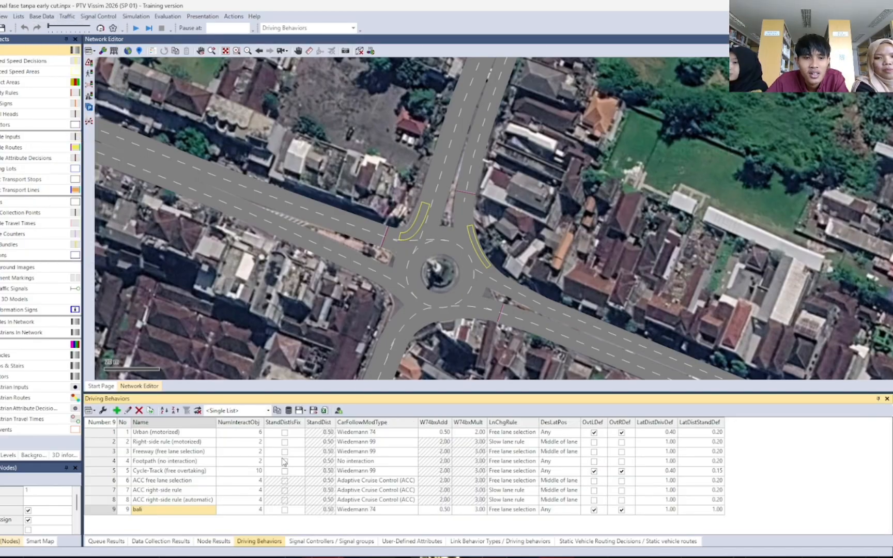
click(139, 410)
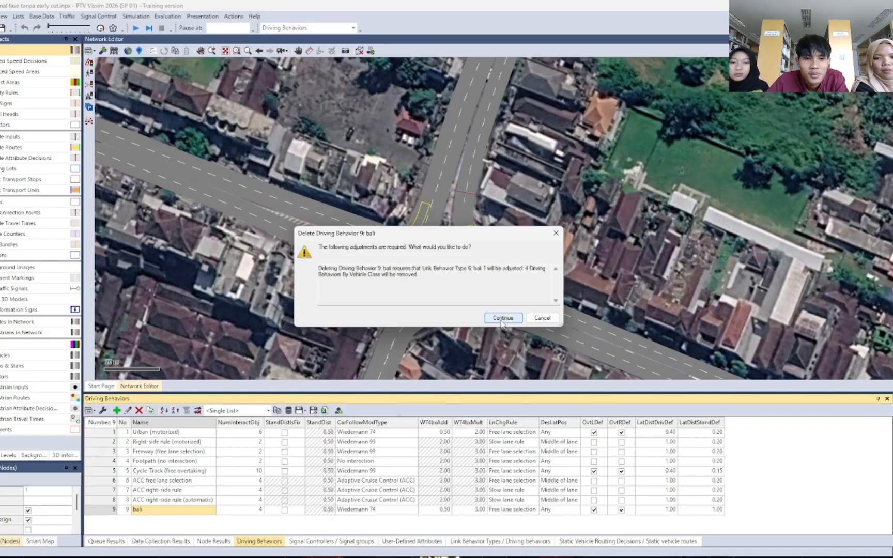
click(537, 316)
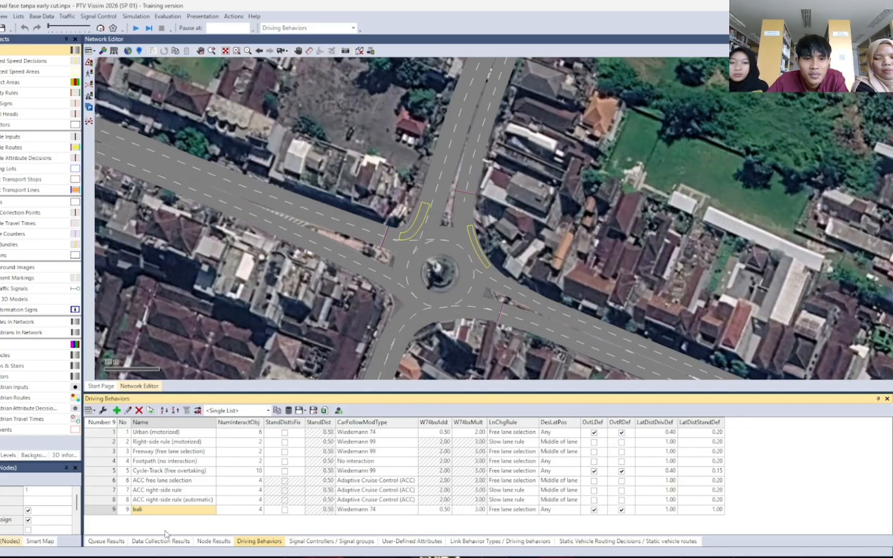
click(117, 411)
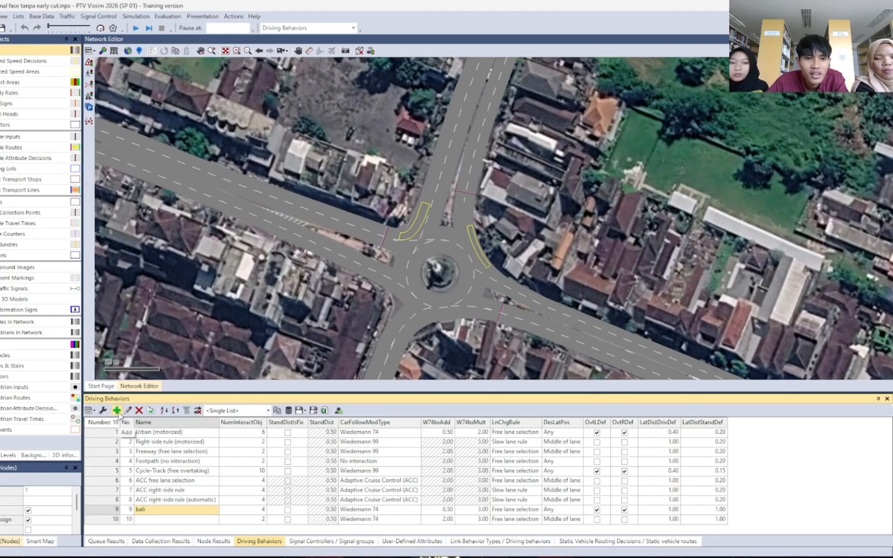
double_click(173, 520)
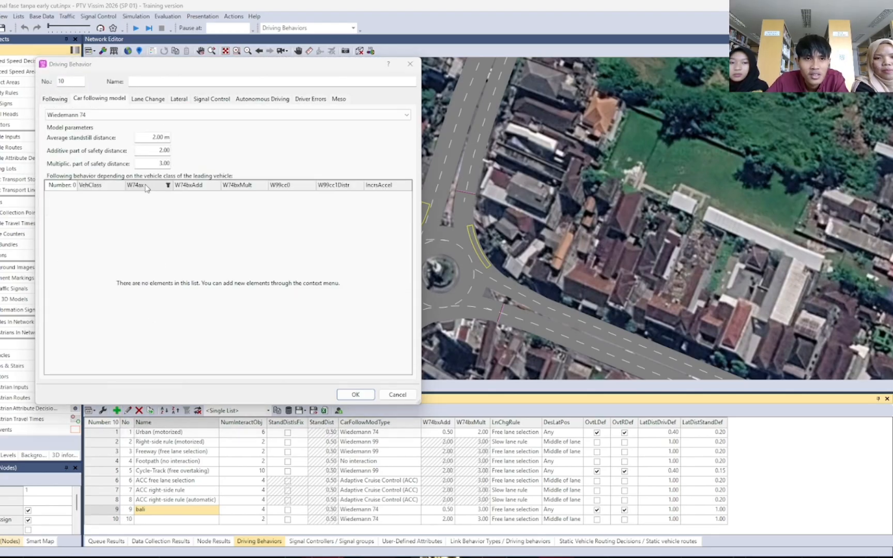
click(51, 98)
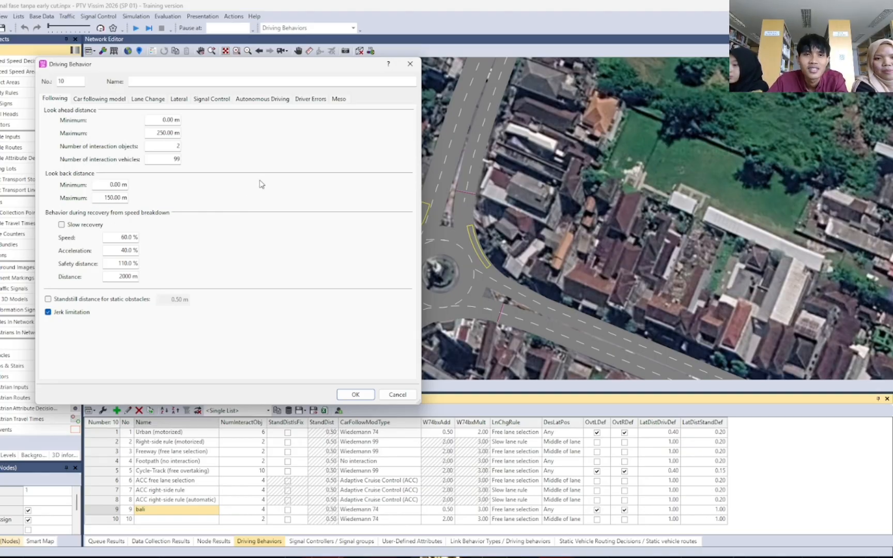
- Switch to the TA Tugas RLL Simulasi Vissim PDF and examine the calibration parameters in Tabel 6
key(alt+Tab)
key(alt+Tab)
key(alt+Tab)
key(alt+Tab)
key(alt+Tab)
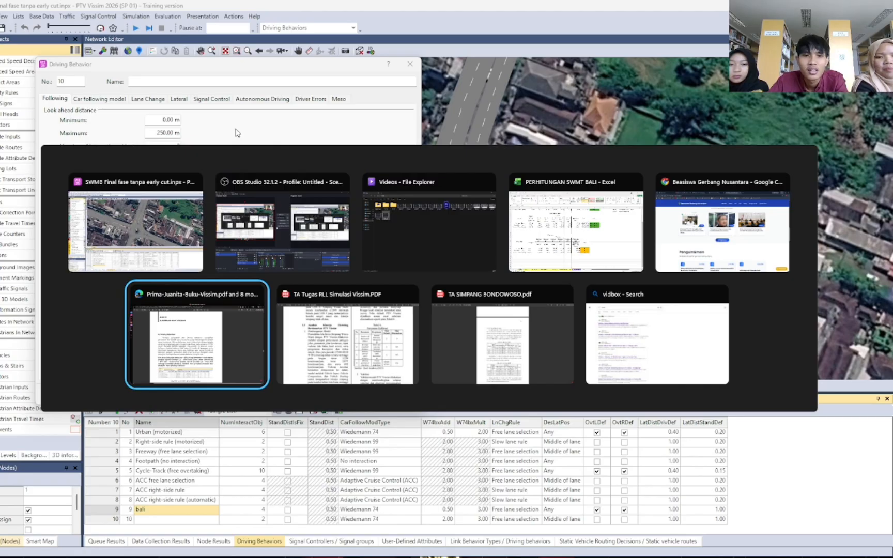
key(alt+Tab)
key(alt+Tab)
key(alt+Tab)
key(alt+Tab)
key(alt+Tab)
key(alt+Tab)
key(alt+Tab)
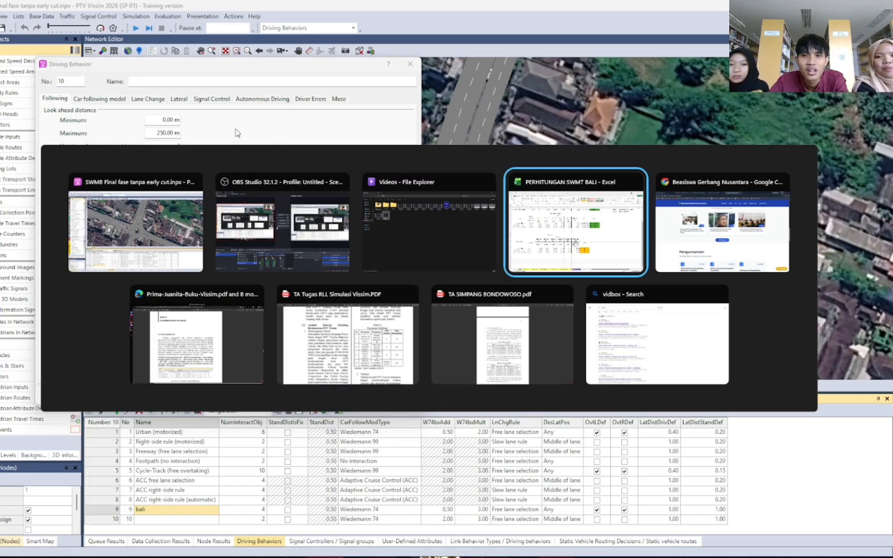
key(alt+Tab)
key(alt+Tab)
key(alt+Tab)
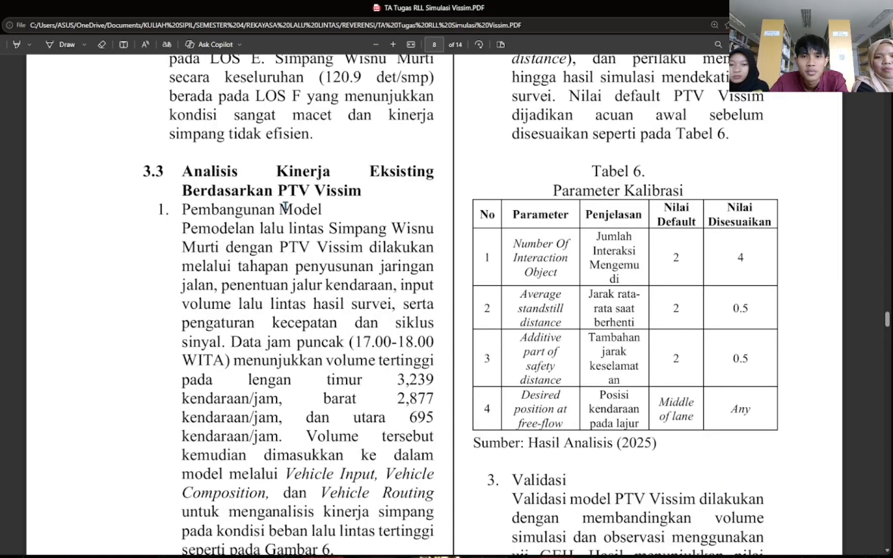
scroll(608, 304, down, 1)
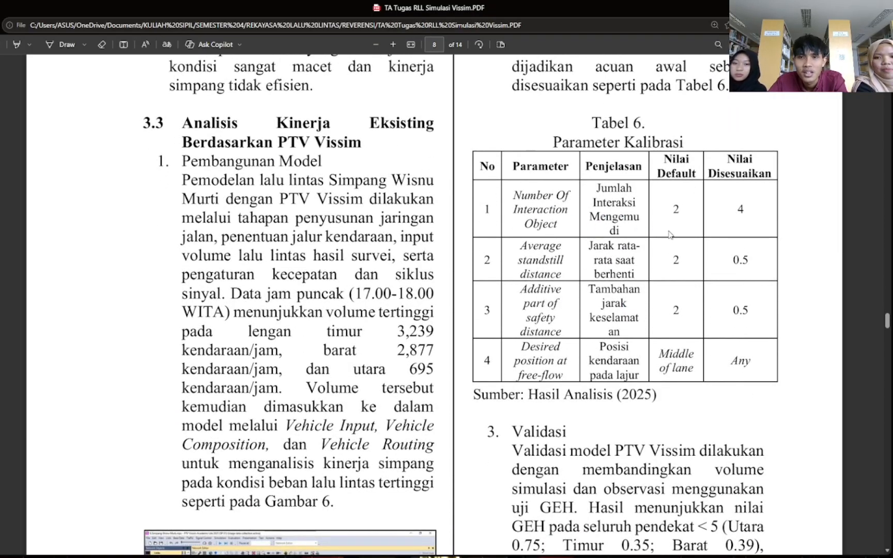
- Return to PTV Vissim and, following the PDF's adjusted value, set driving behavior 10's number of interaction objects to 4
key(alt+Tab)
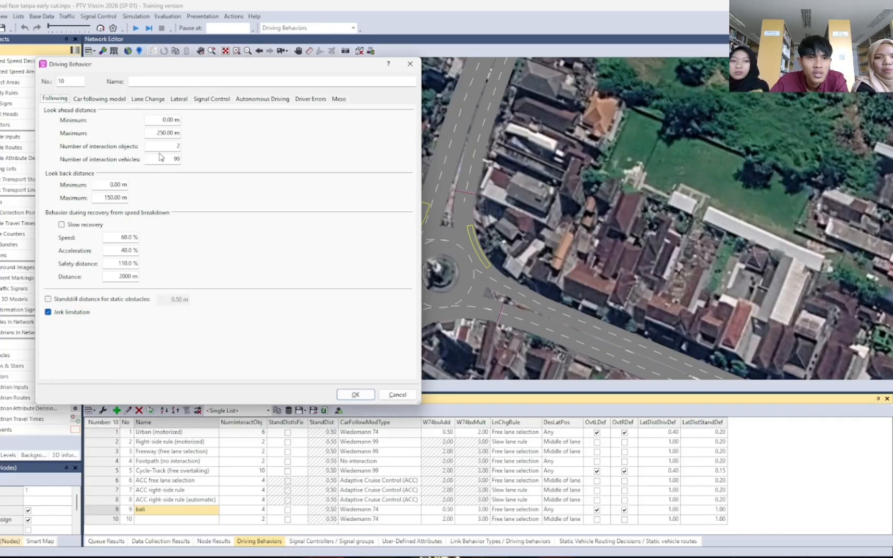
key(alt+Tab)
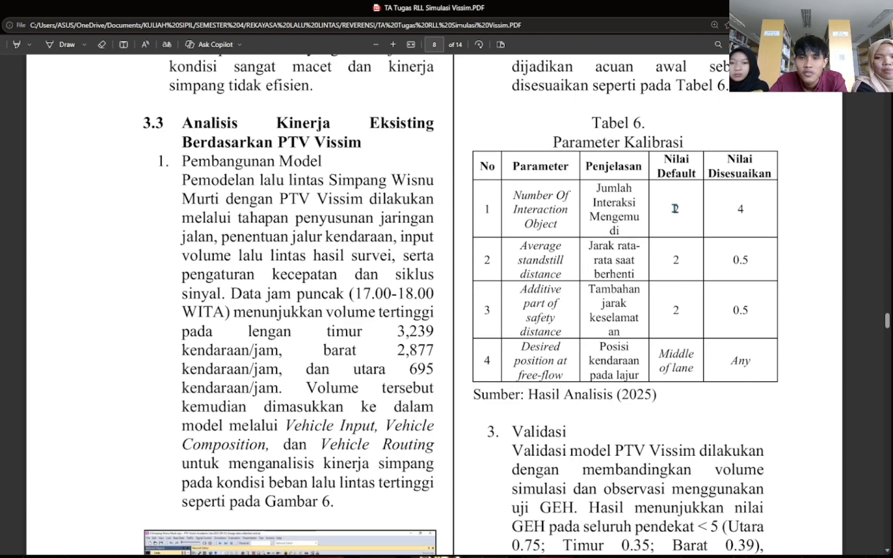
double_click(676, 210)
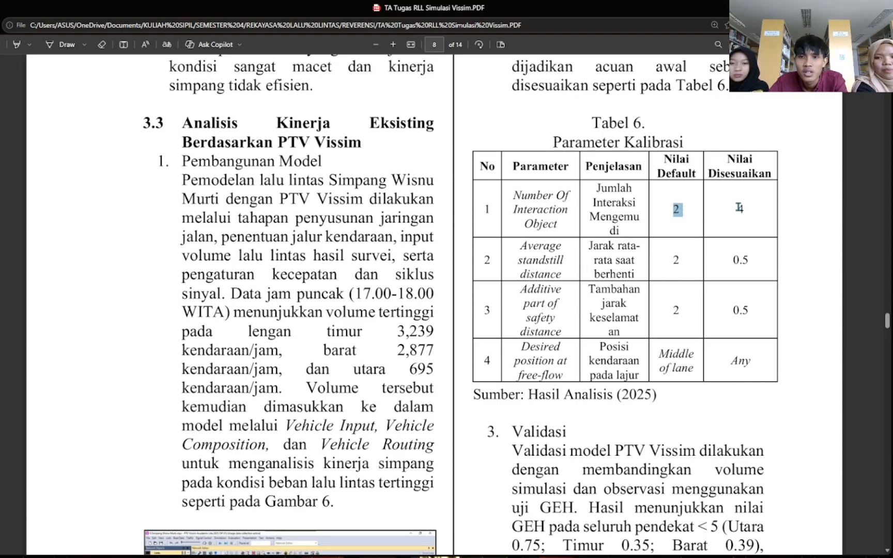
key(alt+Tab)
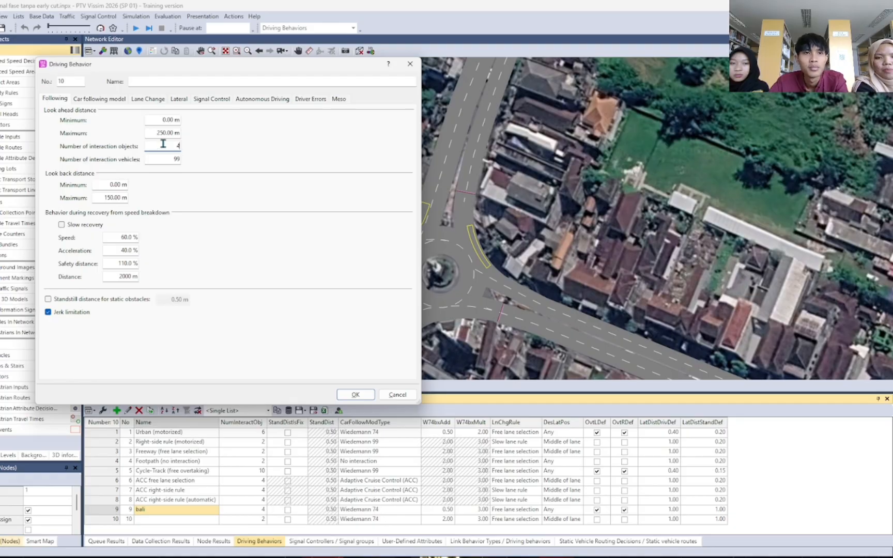
text(4)
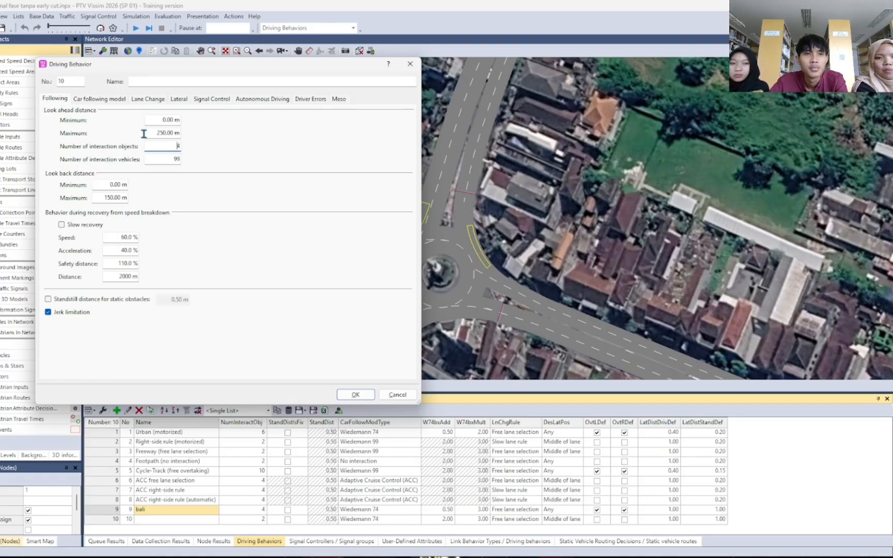
- Following the PDF's calibration table, set the Wiedemann 74 average standstill distance of driving behavior 10 to 0.5 m
key(alt+Tab)
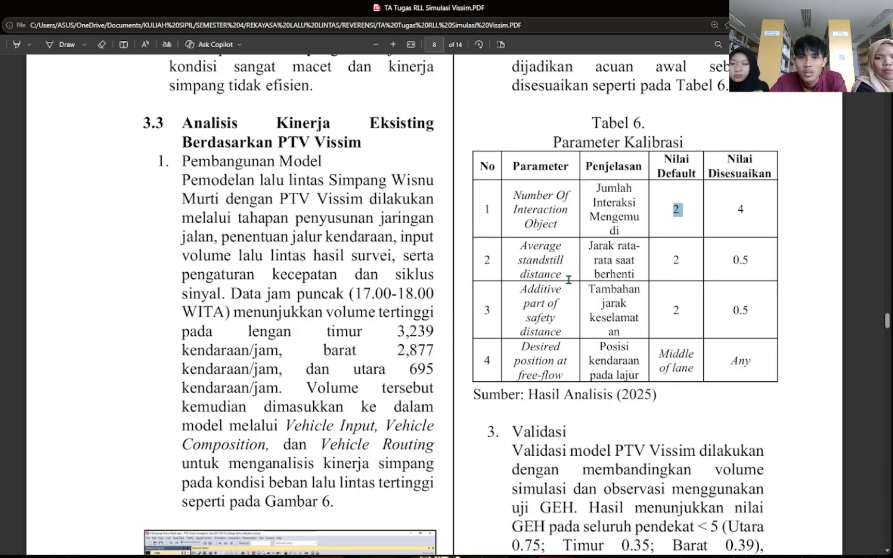
drag(566, 276, 511, 251)
key(alt+Tab)
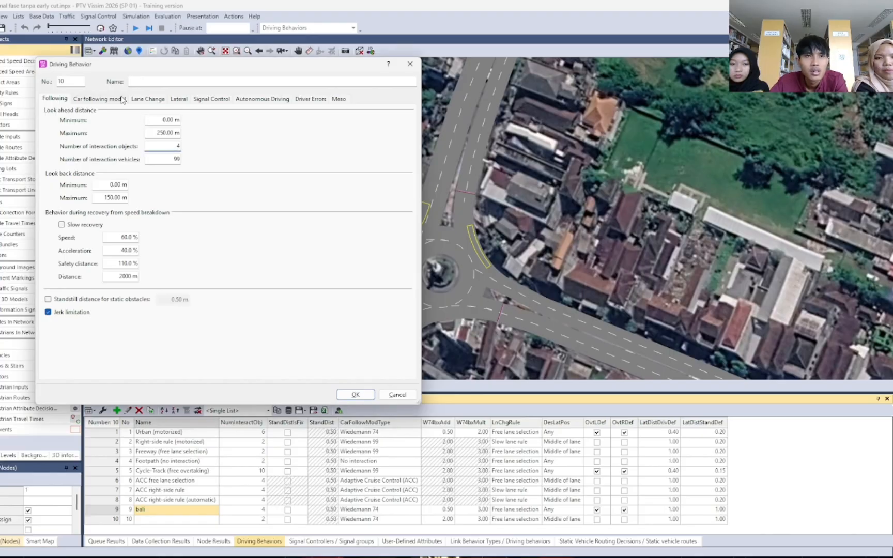
click(122, 100)
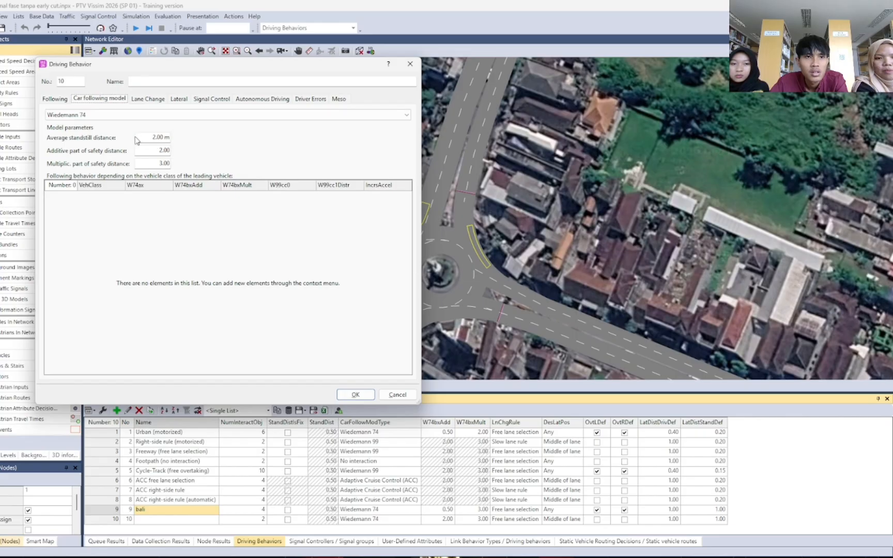
drag(147, 137, 169, 141)
key(alt+Tab)
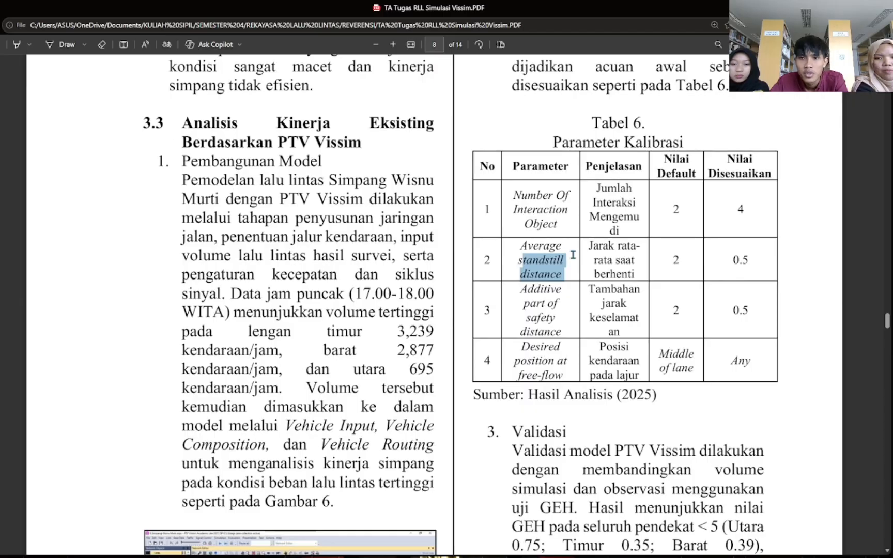
key(alt+Tab)
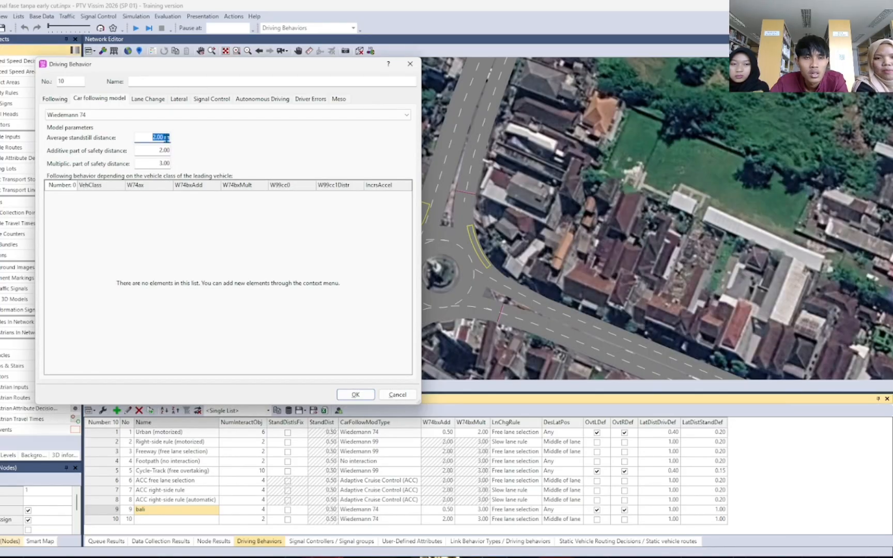
text(0.5)
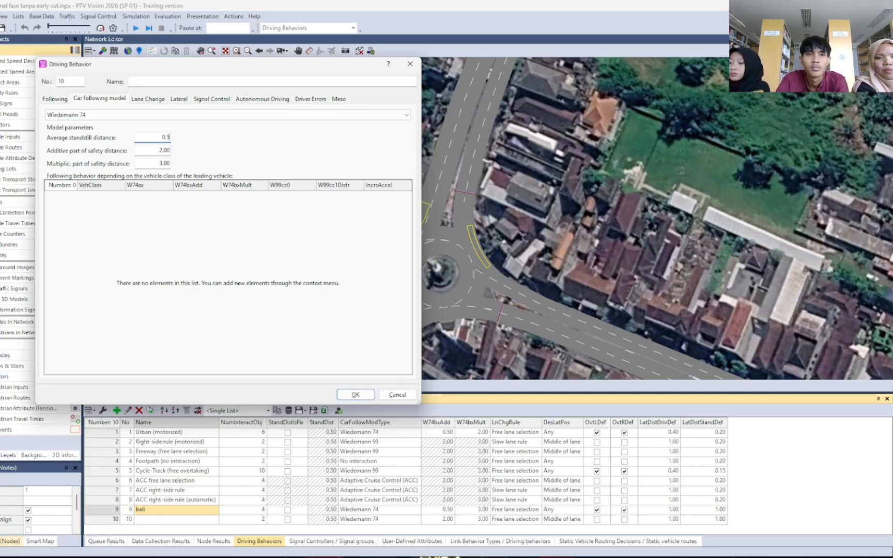
- Check the additive part of safety distance in the PDF's calibration table, then return to Vissim and accept the driving behavior's settings
click(150, 151)
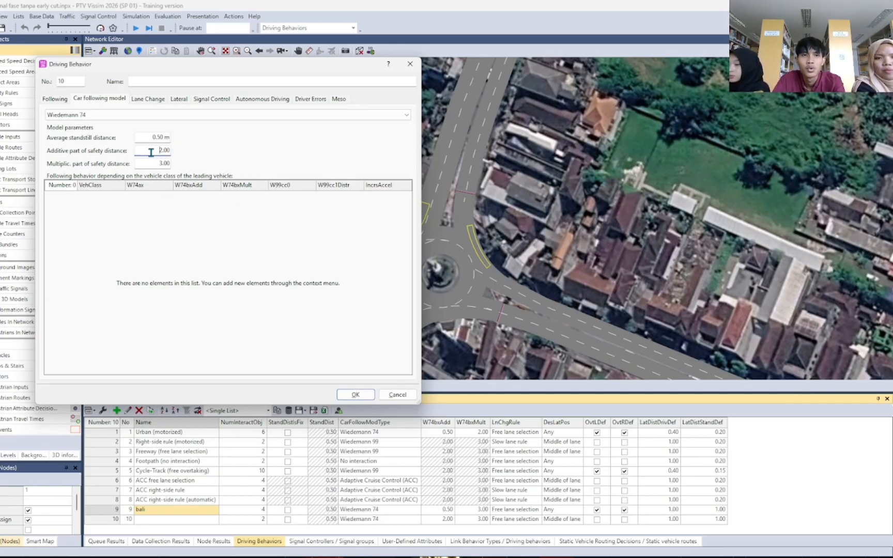
key(alt+Tab)
drag(560, 334, 532, 308)
click(531, 306)
click(535, 331)
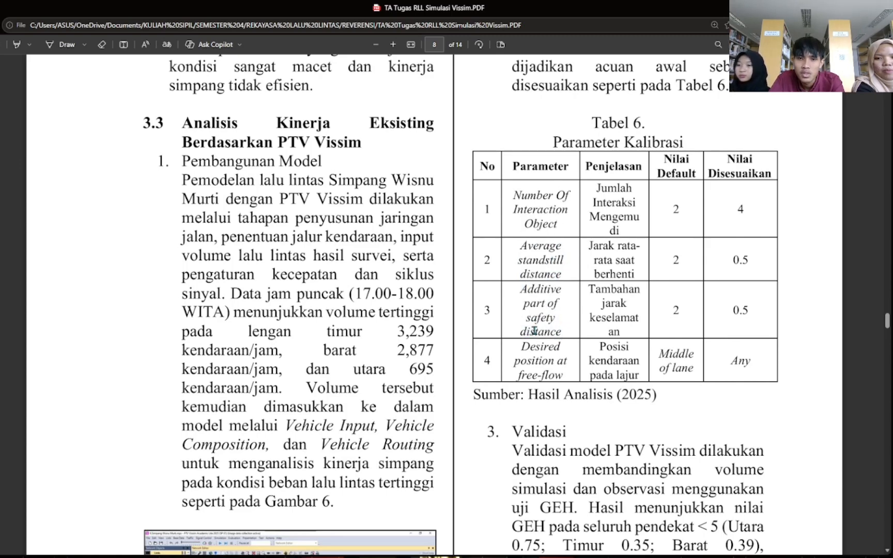
key(alt+Tab)
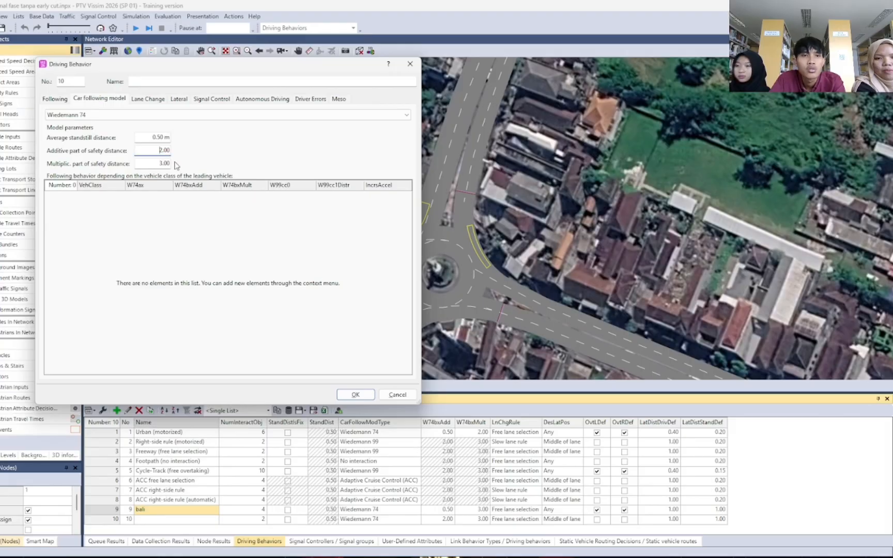
double_click(159, 151)
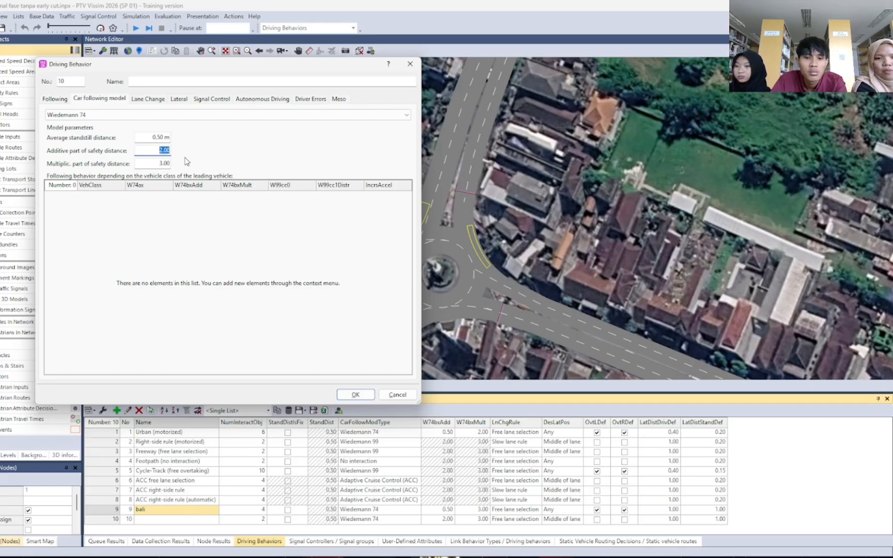
key(Return)
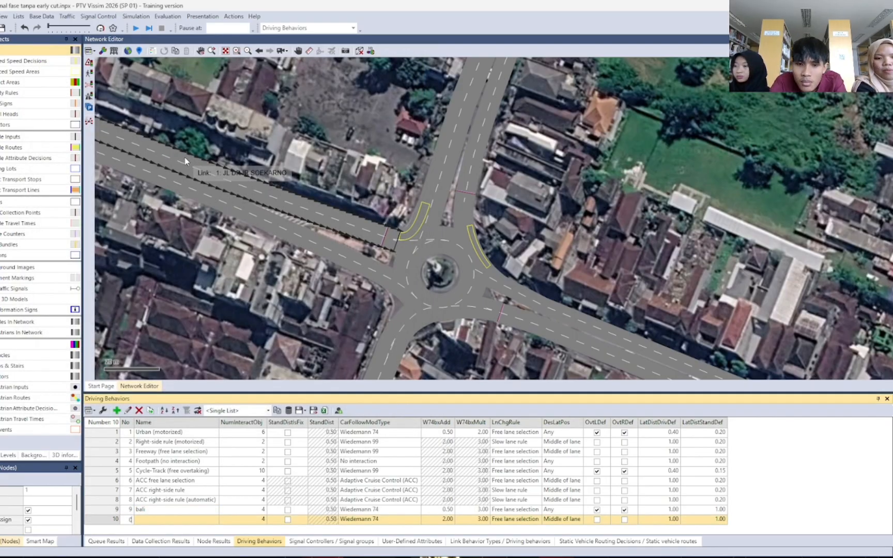
- Reopen driving behavior 10, set its additive part of safety distance to 0.5, and confirm the settings
click(126, 519)
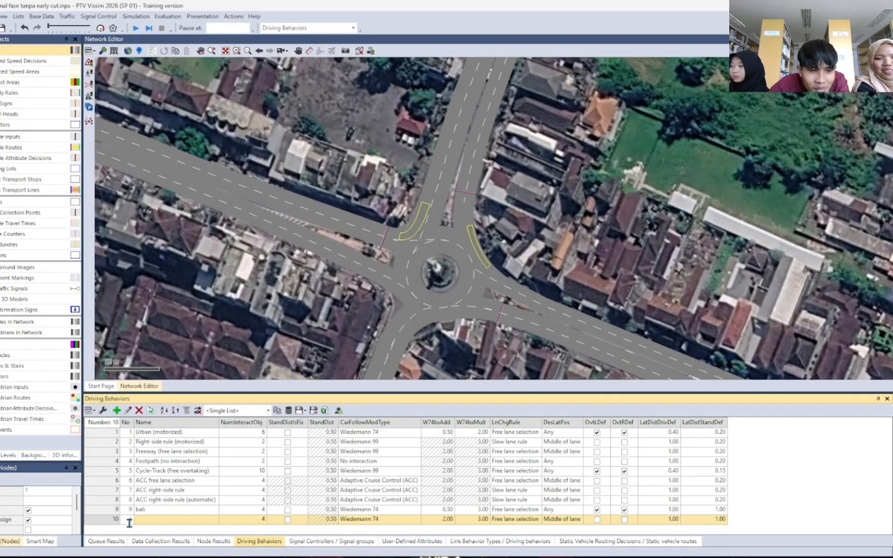
click(176, 522)
click(541, 319)
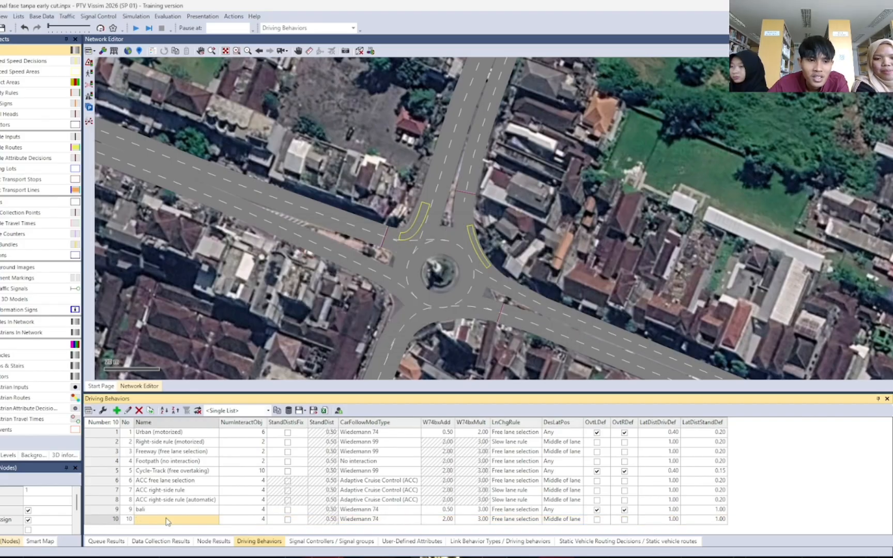
click(128, 411)
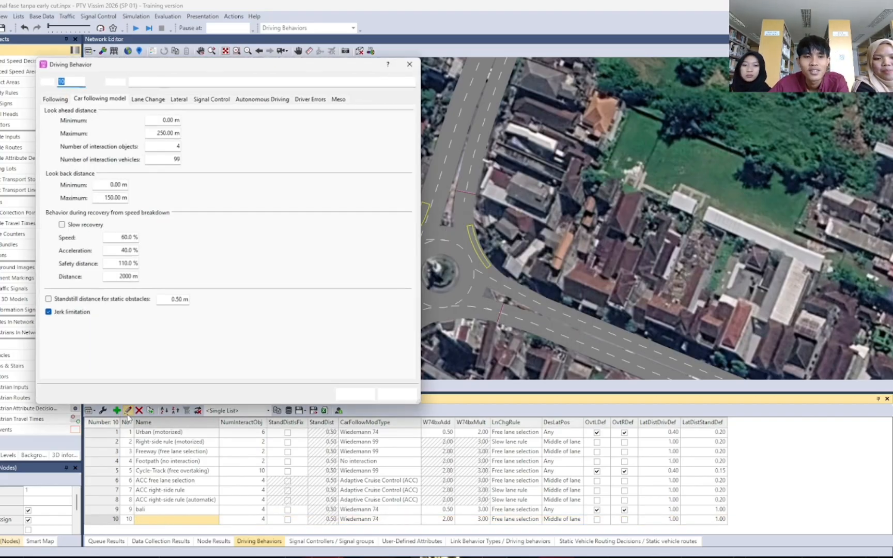
click(99, 99)
click(118, 99)
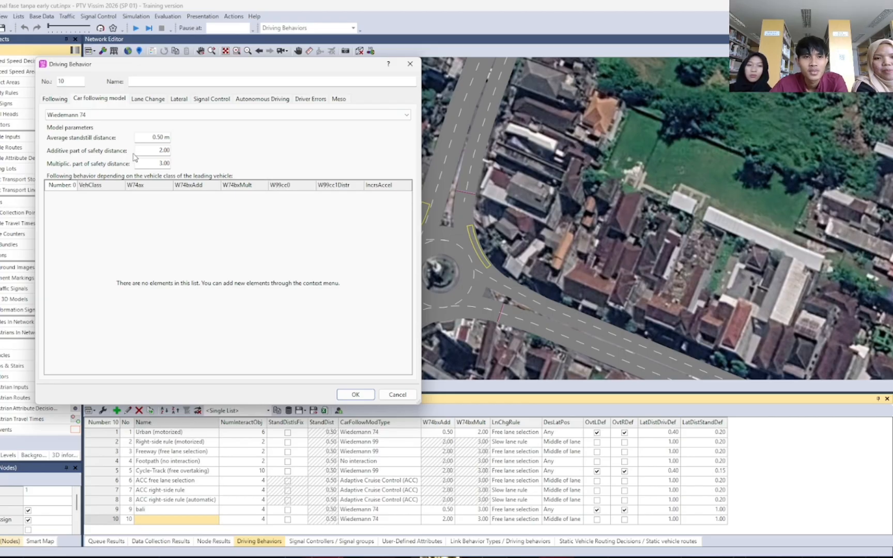
click(149, 154)
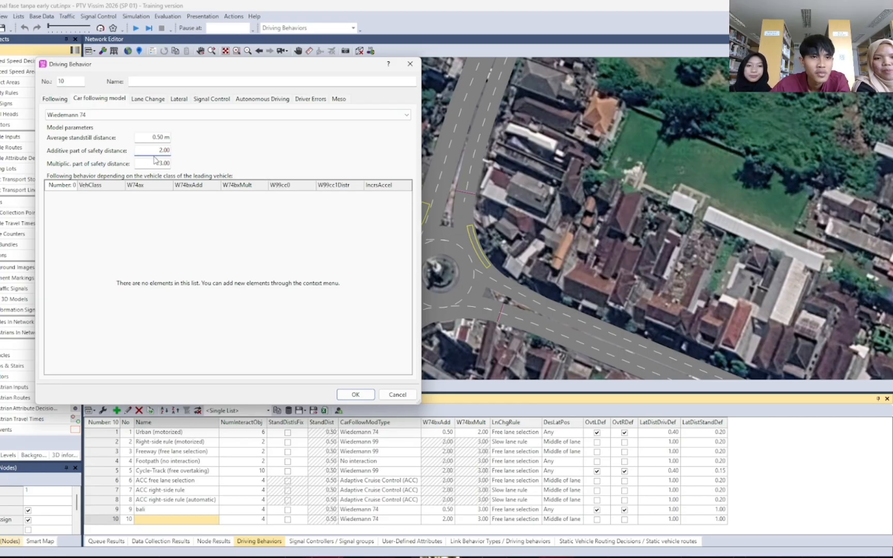
drag(146, 154, 170, 158)
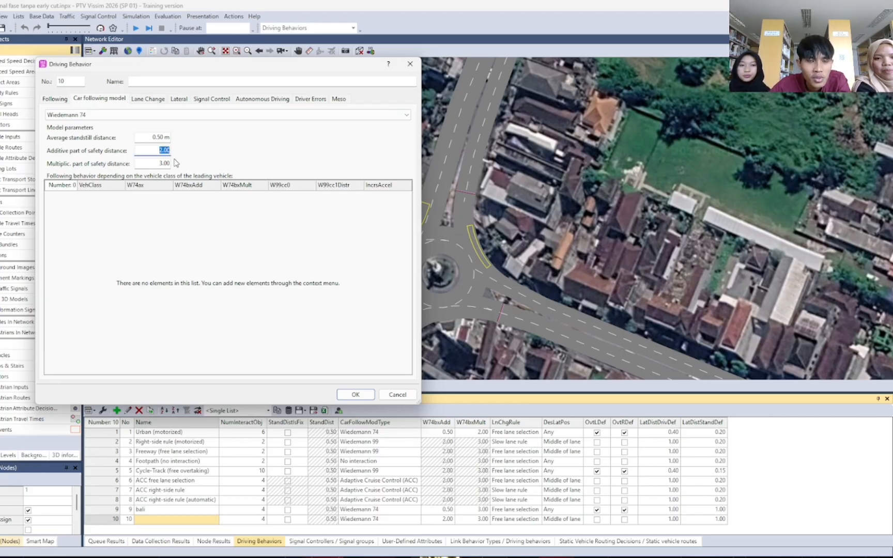
text(0.5)
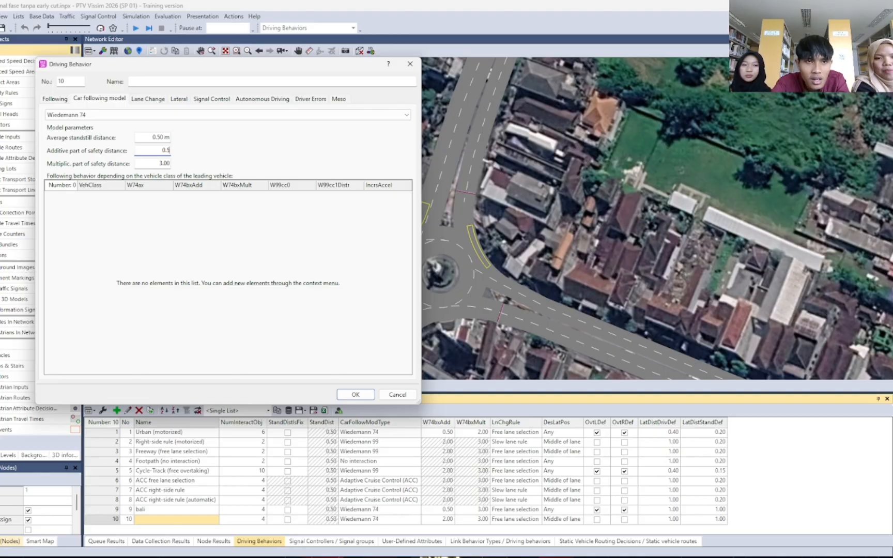
key(Return)
- Reopen driving behavior 10 and choose Free lane selection as its general lane change behavior
double_click(164, 520)
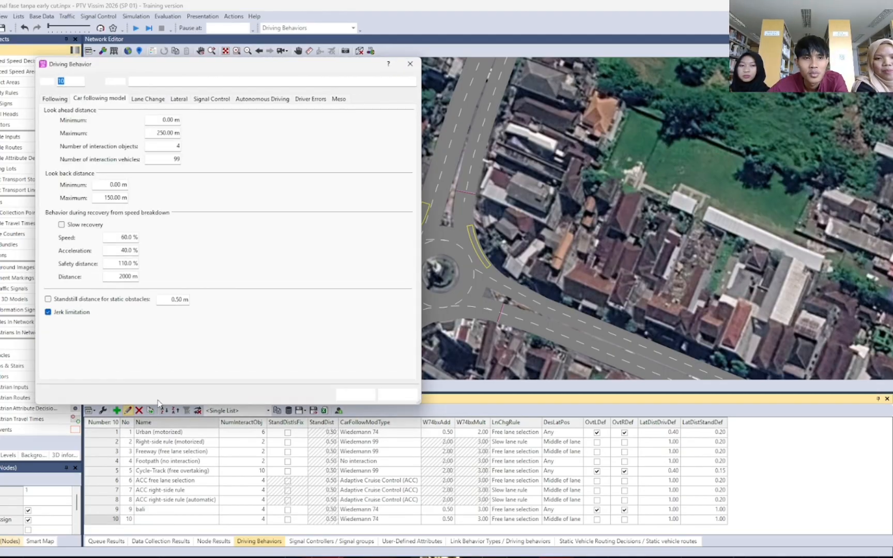
click(148, 101)
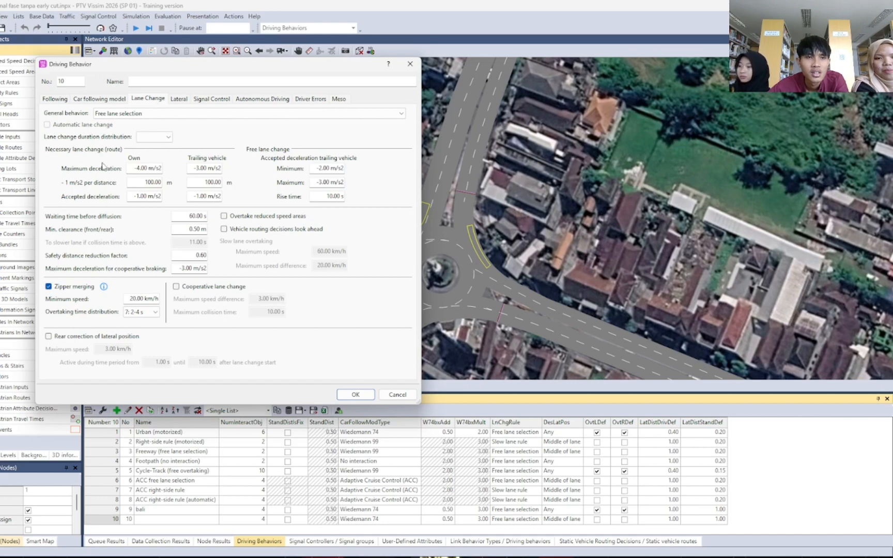
click(184, 113)
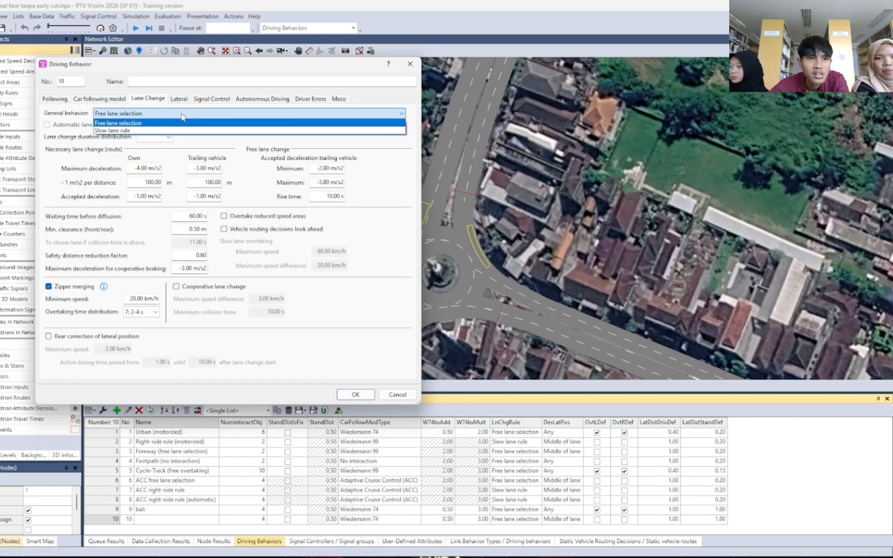
click(199, 123)
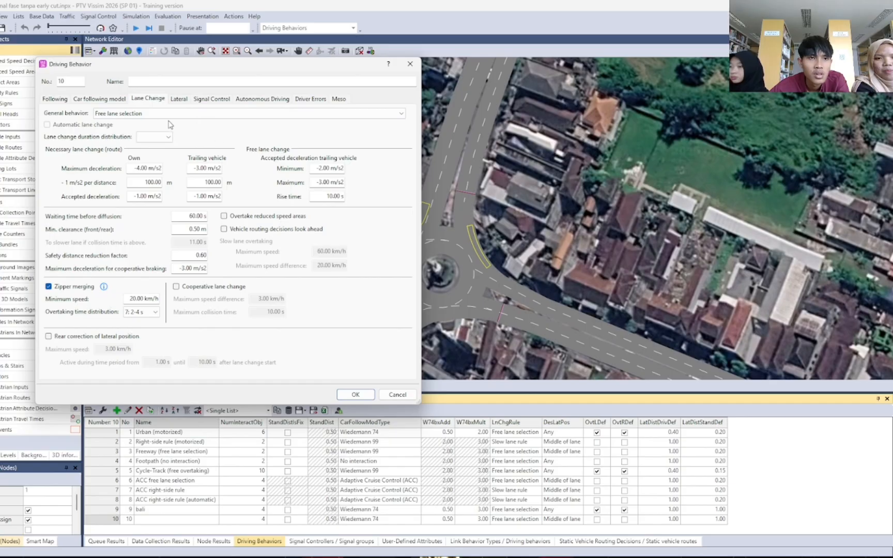
- In driving behavior 10's lateral settings, allow overtaking left and right on the same lane and set the desired position at free flow to Any
click(182, 100)
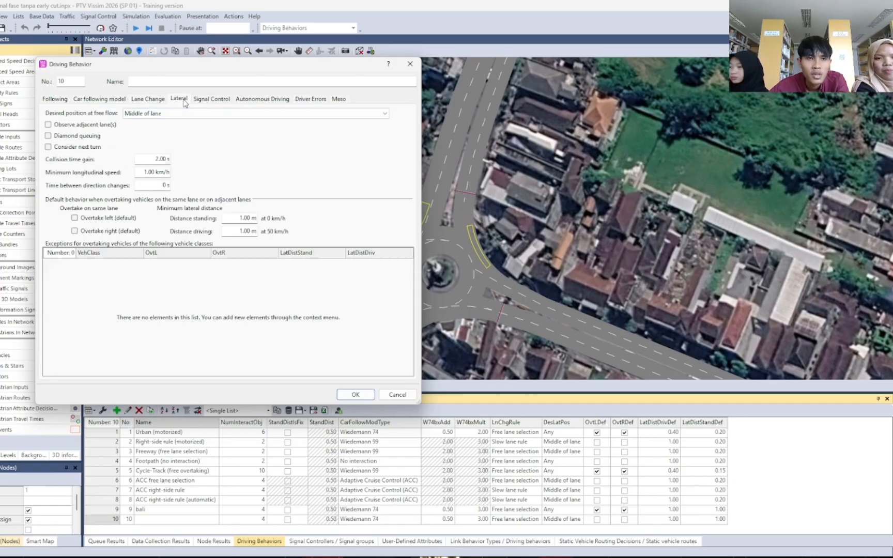
click(75, 219)
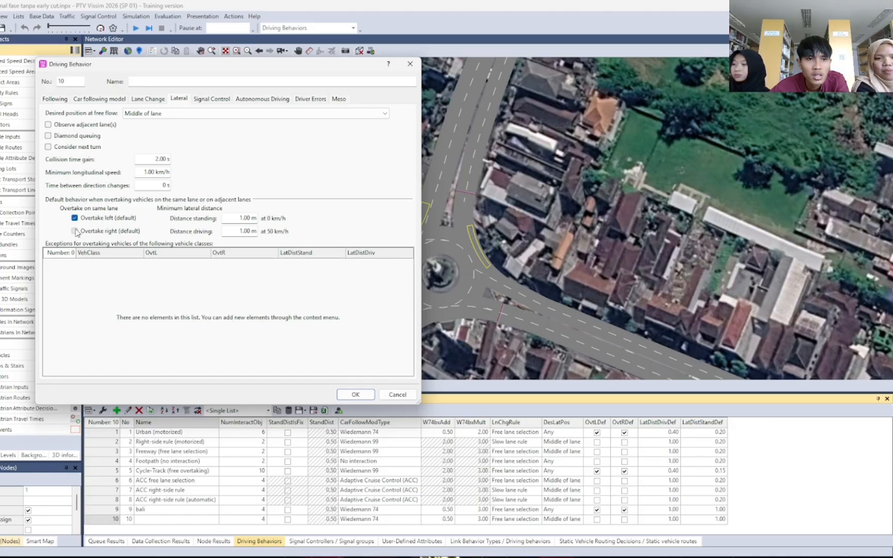
click(74, 231)
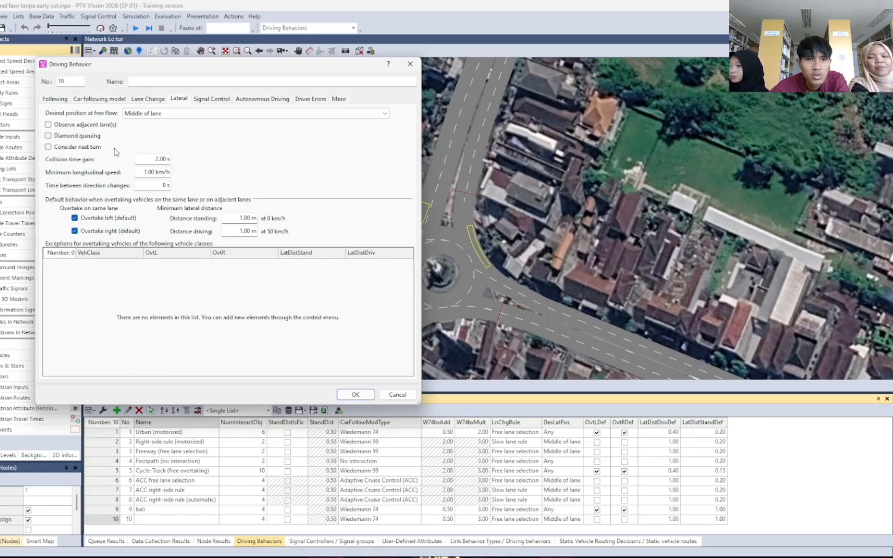
click(143, 113)
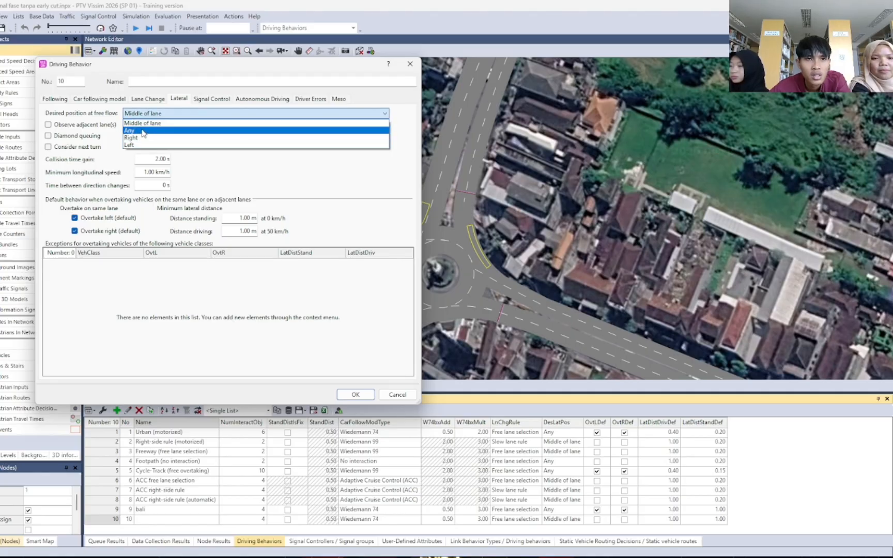
click(142, 131)
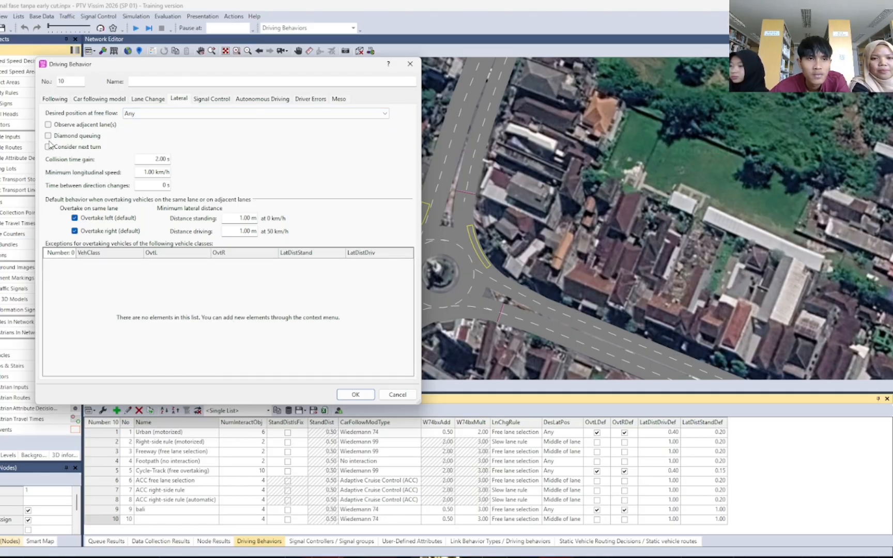
- Review driving behavior 10's signal control settings, accept the dialog and name the behavior BALI INDONESIA
click(213, 99)
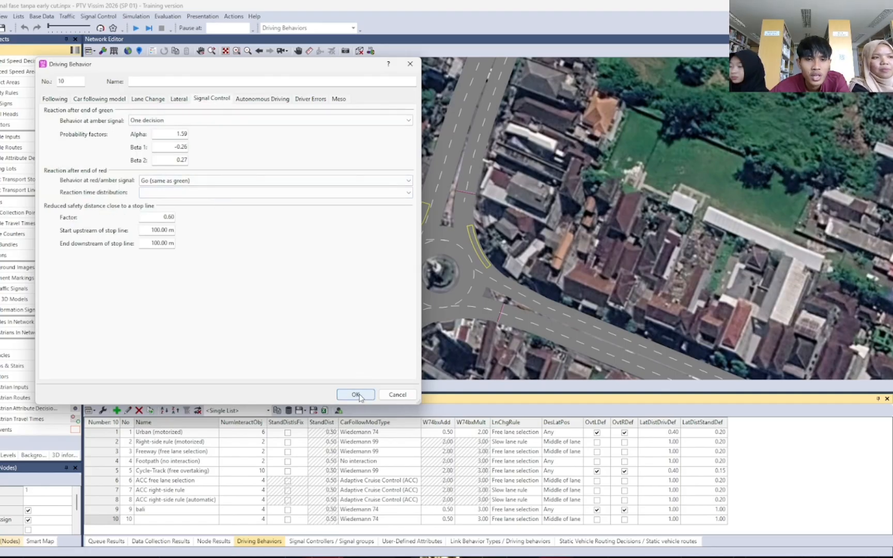
click(356, 394)
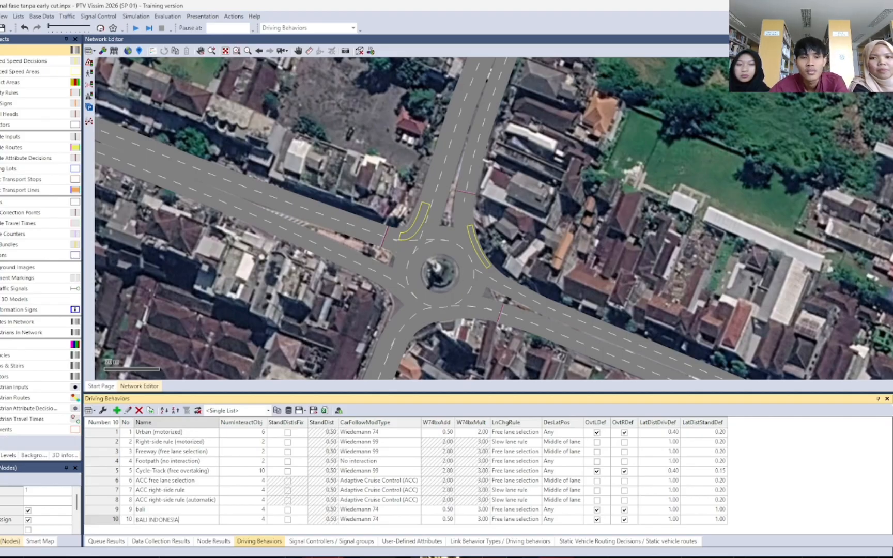
key(Return)
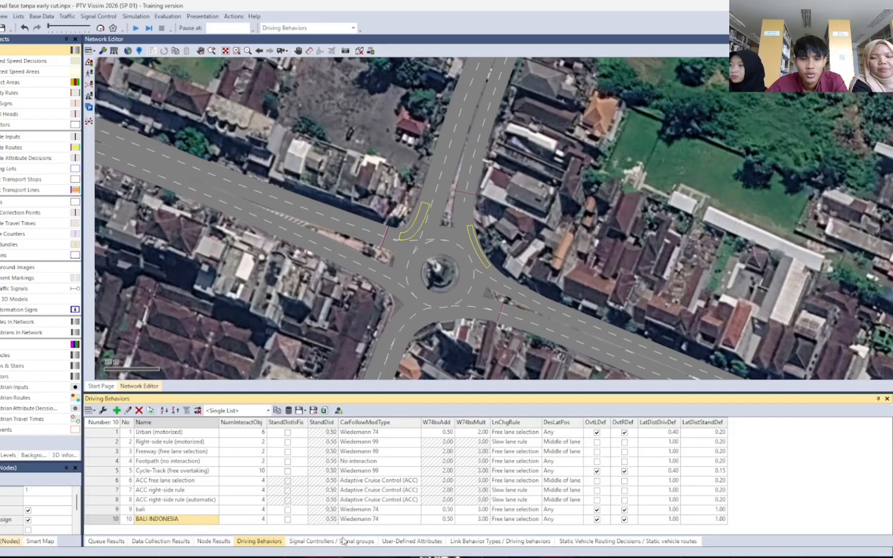
- Add a link behavior type named BALI INDONESIA and set its default driving behavior to 10: BALI INDONESIA
click(38, 17)
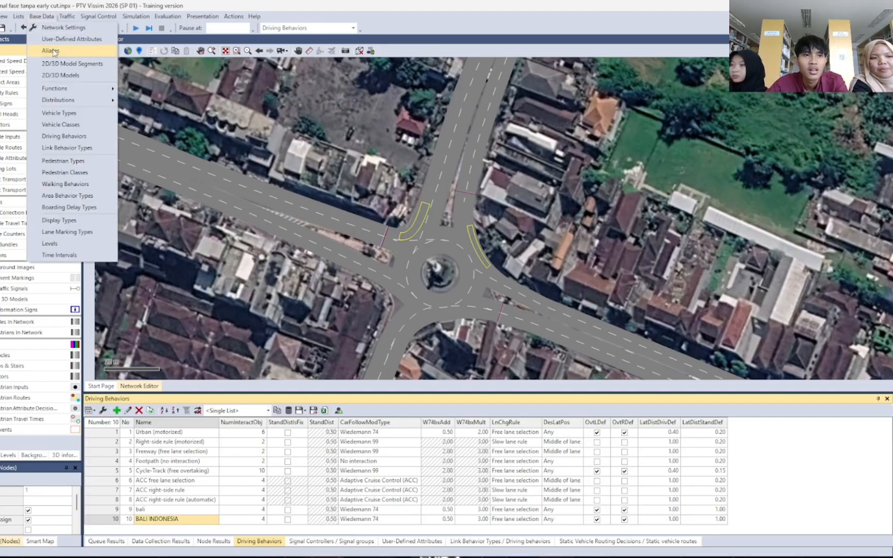
click(67, 148)
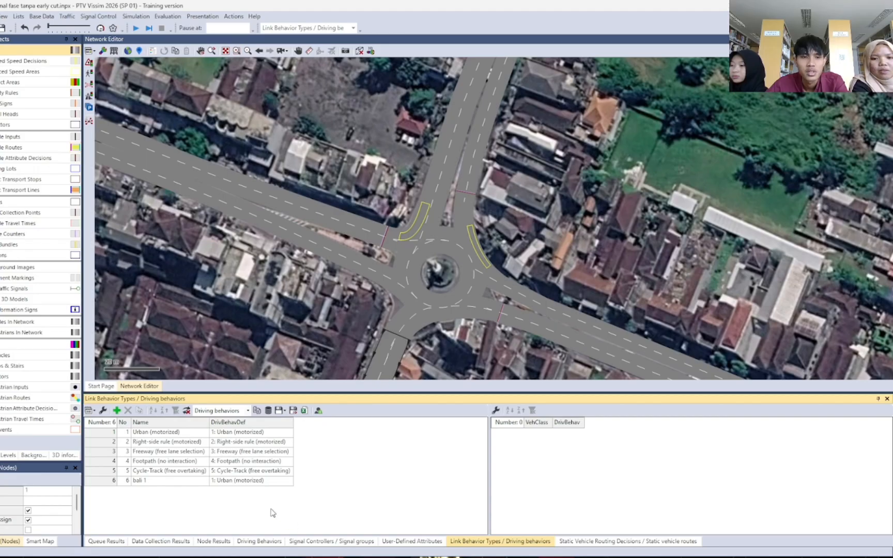
click(116, 410)
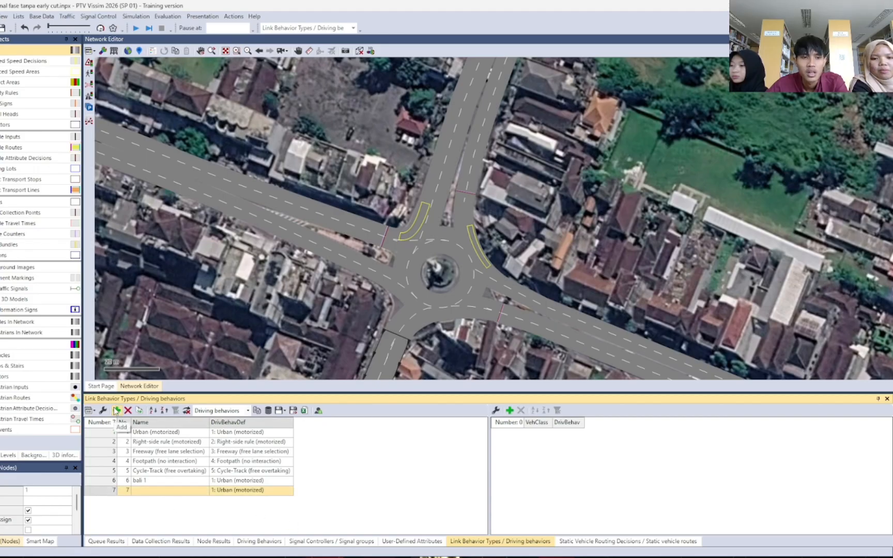
click(159, 493)
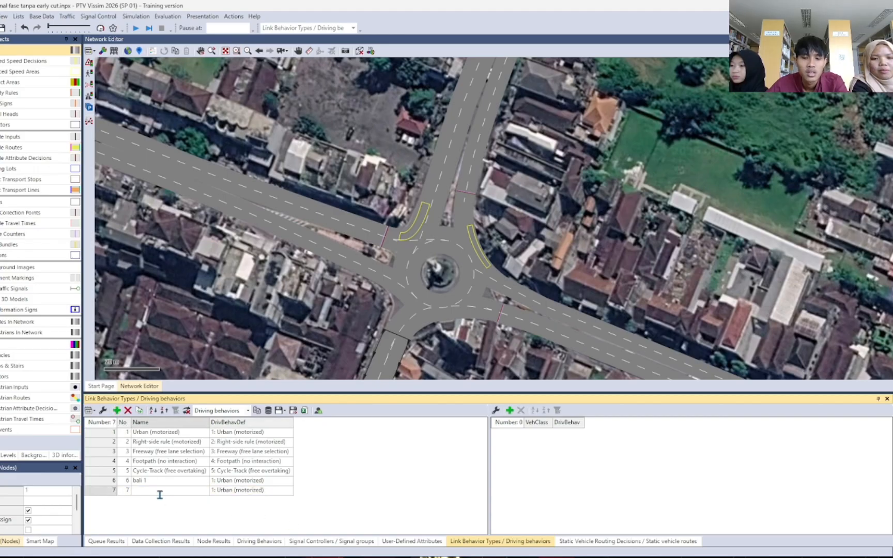
text(bAL)
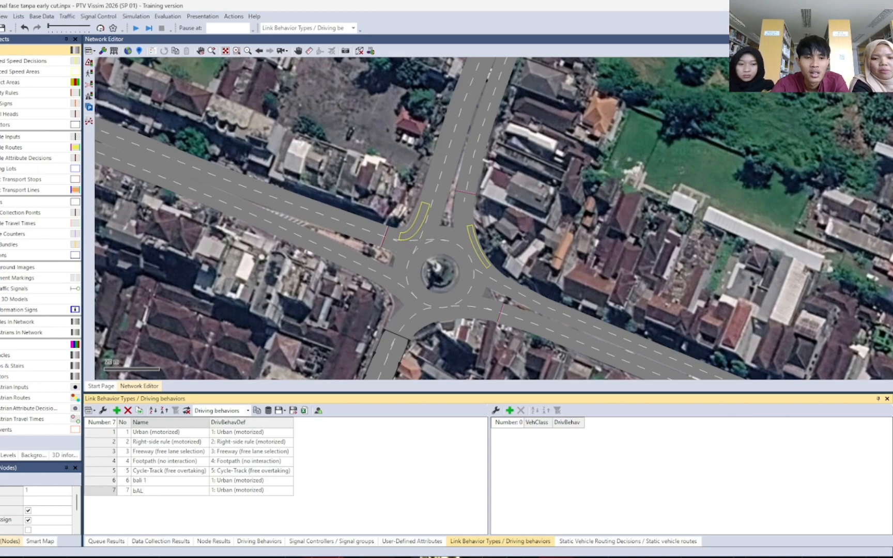
key(BackSpace)
key(BackSpace)
key(BackSpace)
text(BALIINDONESI)
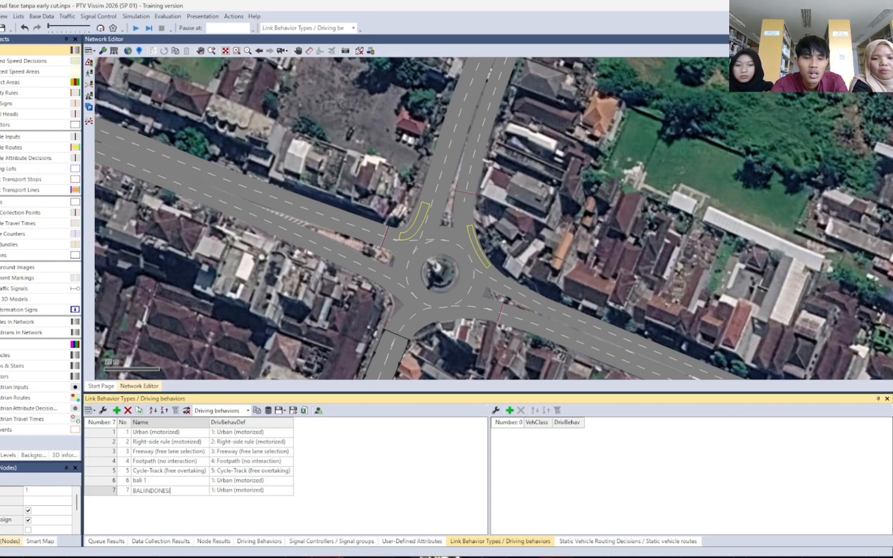
text(A)
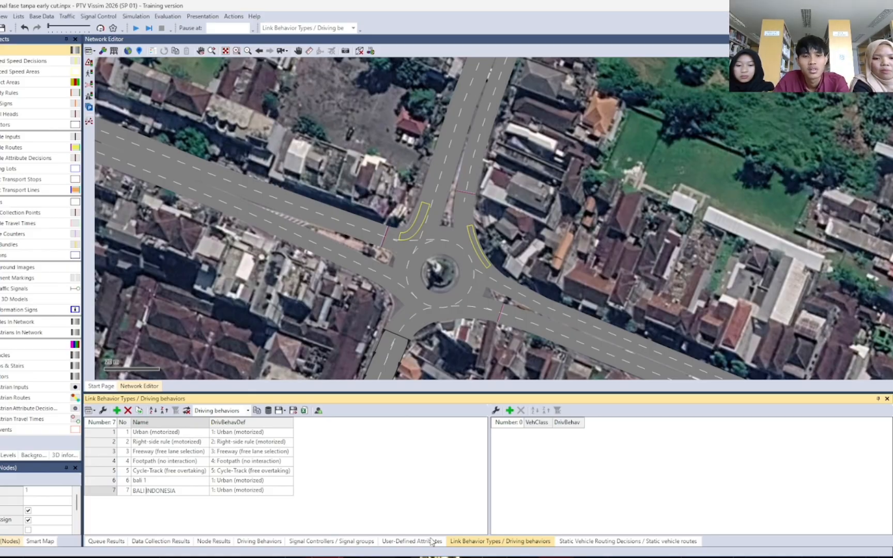
click(290, 490)
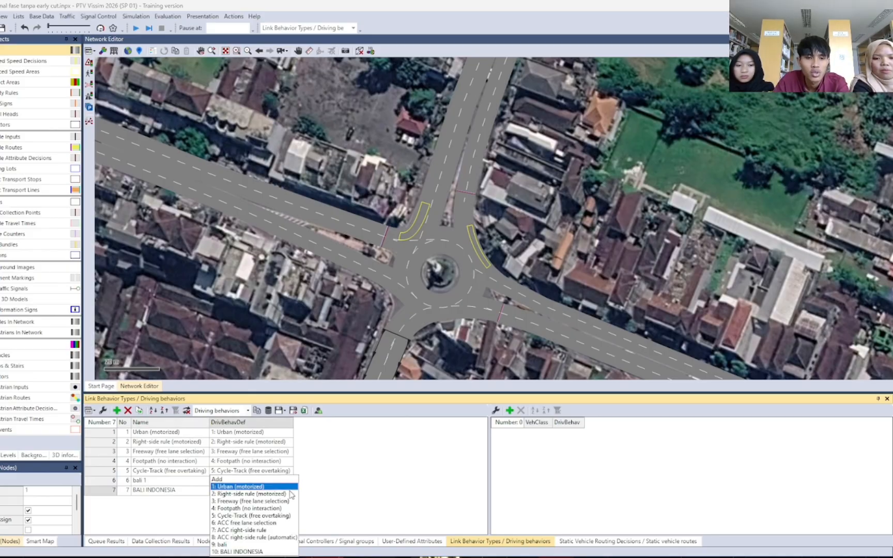
click(231, 552)
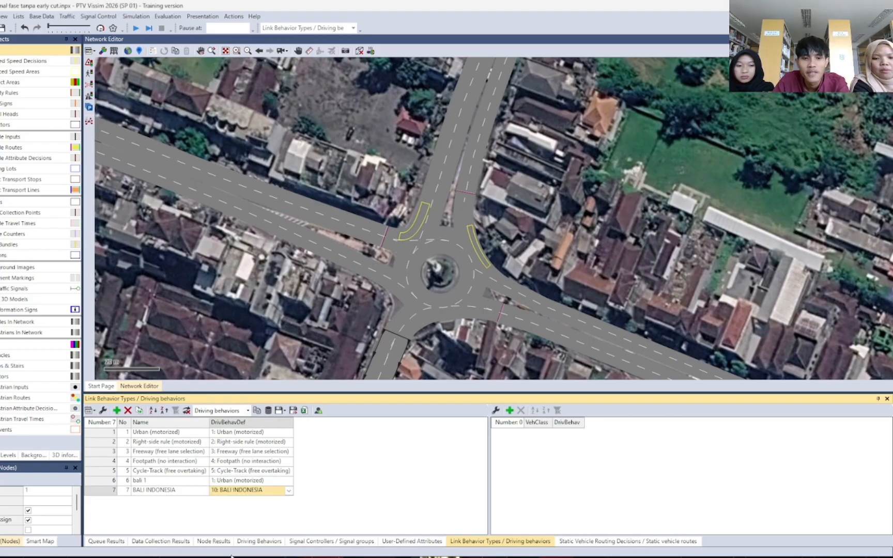
- Add four vehicle class entries to the BALI INDONESIA link behavior type and set them to 62: KS, 63: MP, 64: SM and 65: KS
click(509, 411)
click(510, 411)
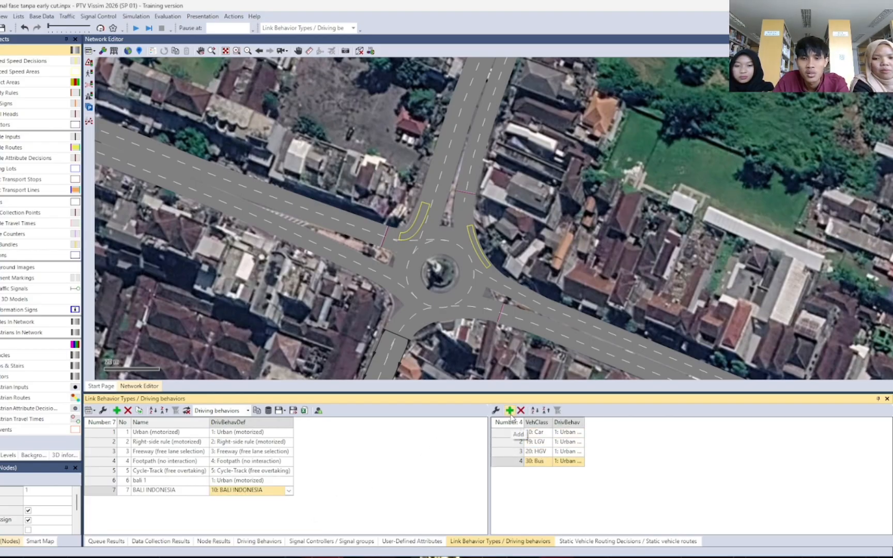
click(549, 438)
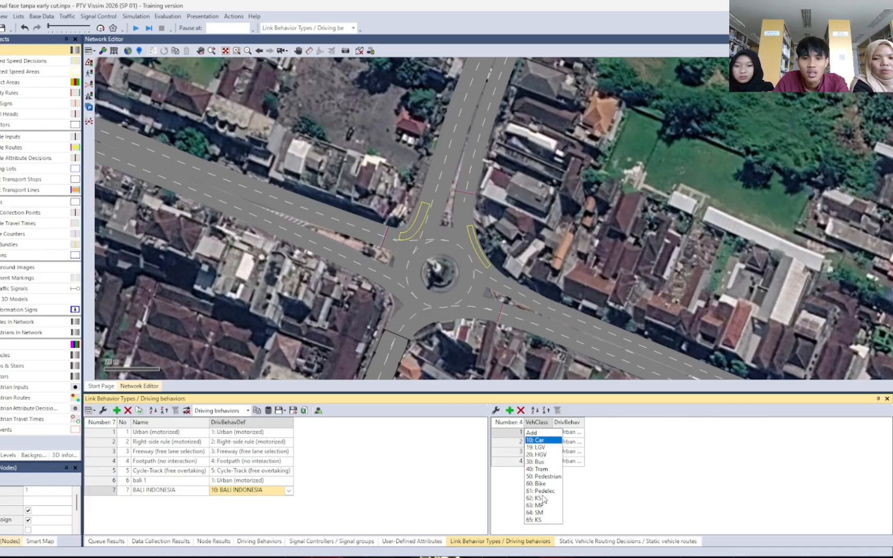
click(540, 498)
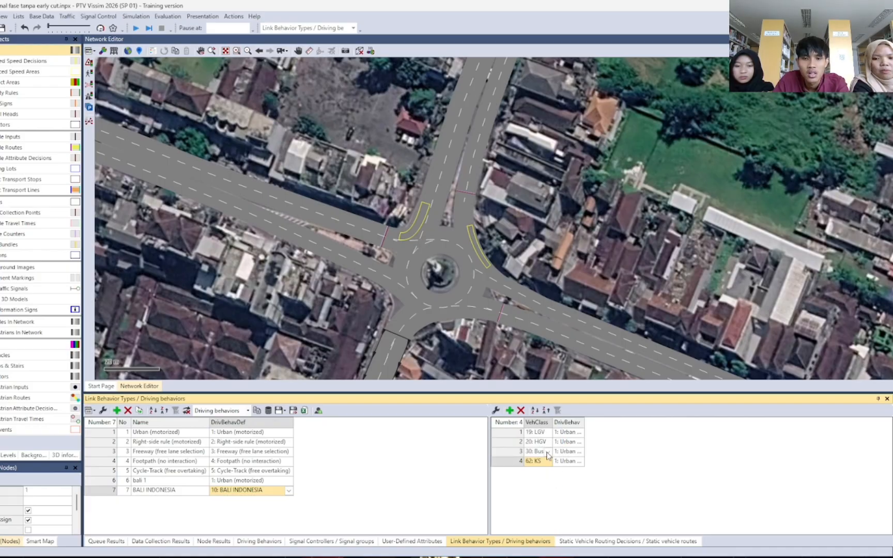
click(549, 455)
click(544, 532)
click(549, 442)
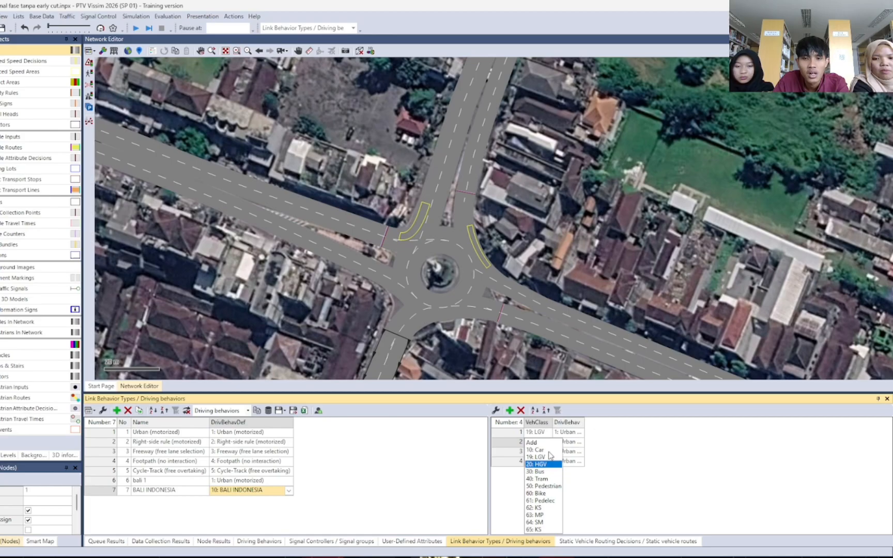
click(541, 524)
click(550, 434)
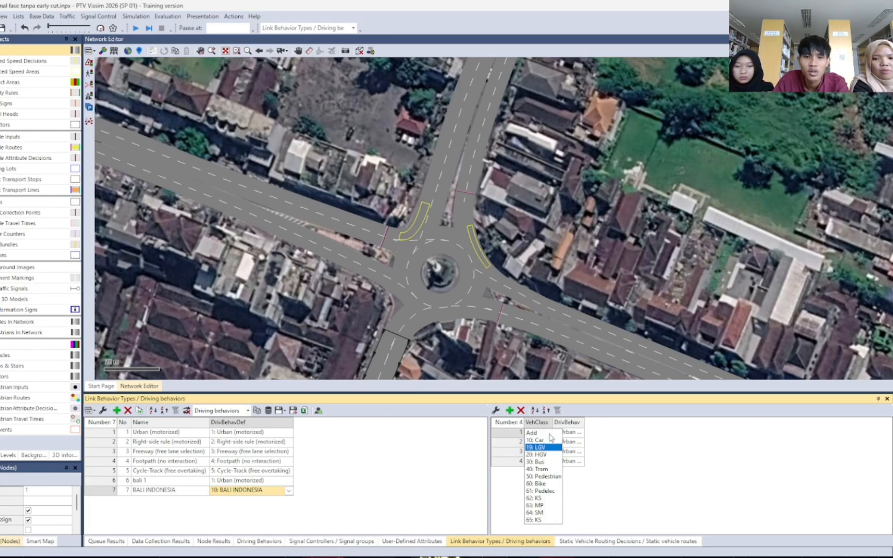
click(545, 520)
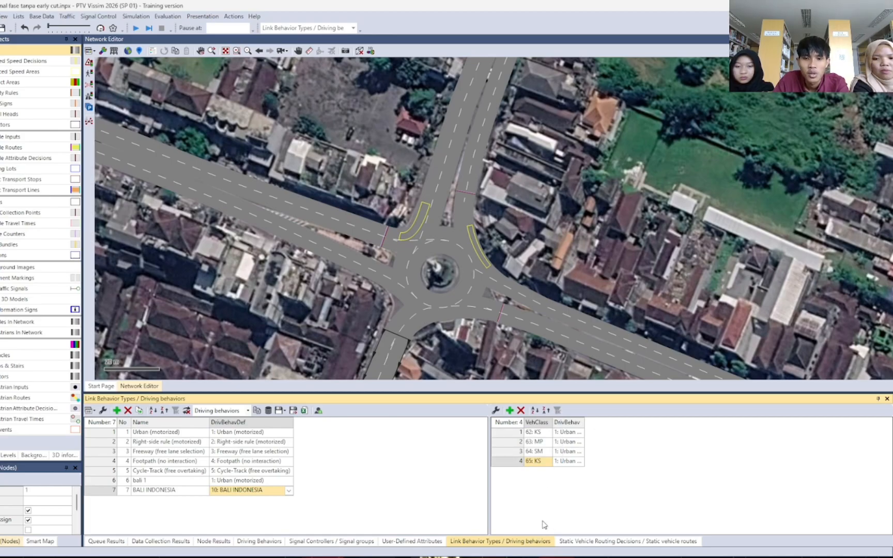
- Assign driving behavior 10: BALI INDONESIA to all four vehicle class entries of the link behavior type
click(579, 434)
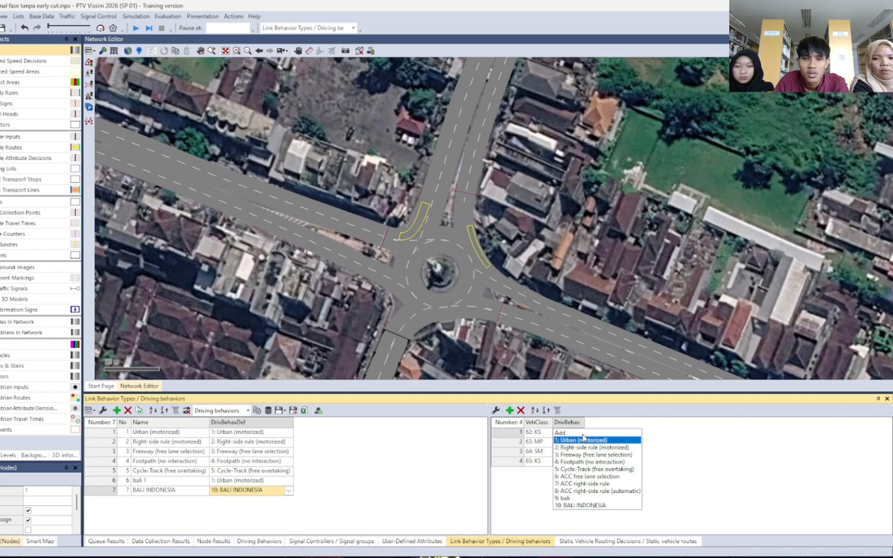
click(583, 505)
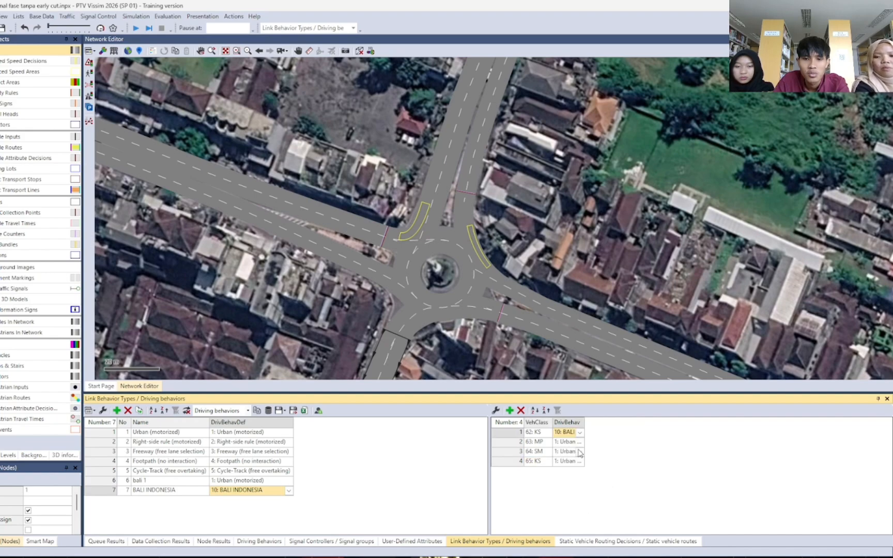
click(574, 442)
click(579, 515)
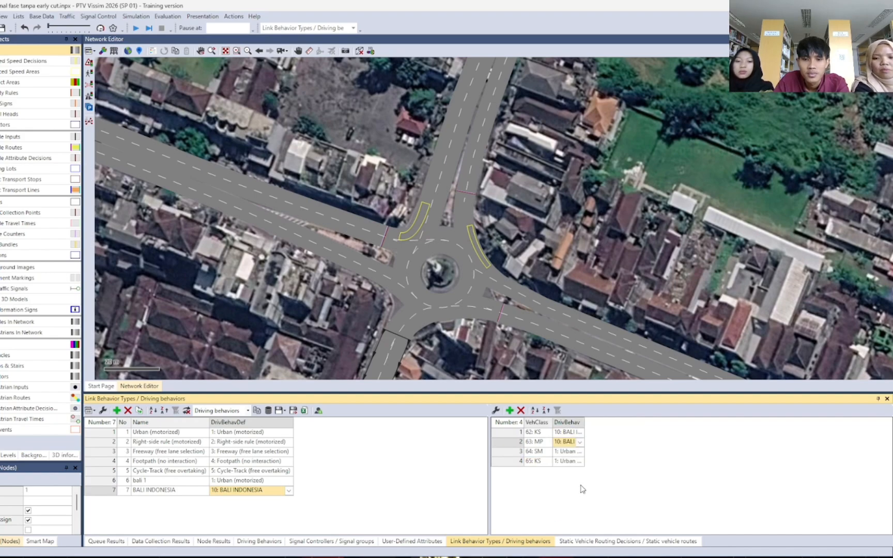
click(569, 451)
click(581, 526)
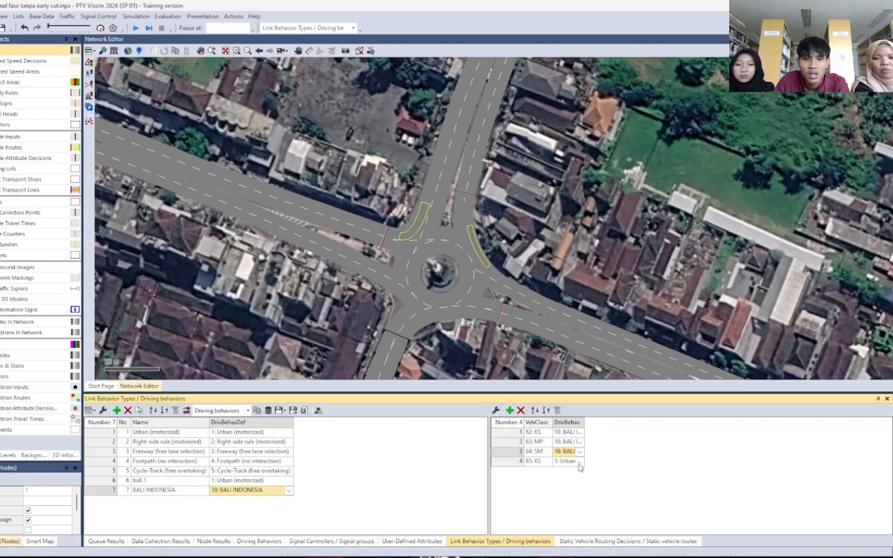
click(569, 461)
click(585, 533)
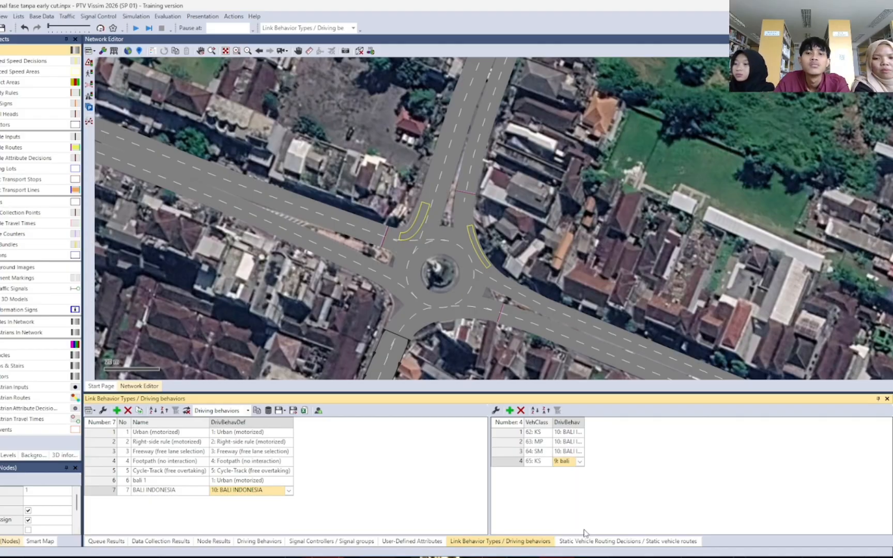
click(581, 453)
click(586, 525)
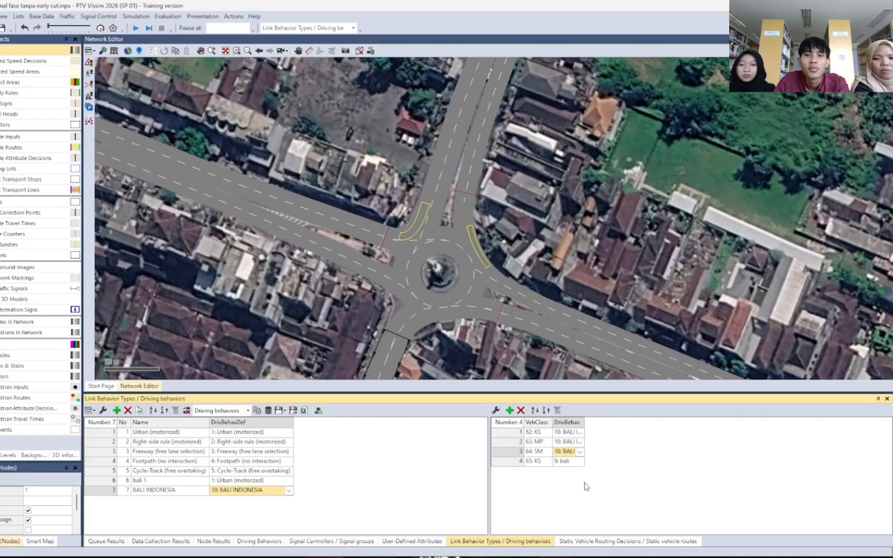
click(578, 461)
click(594, 535)
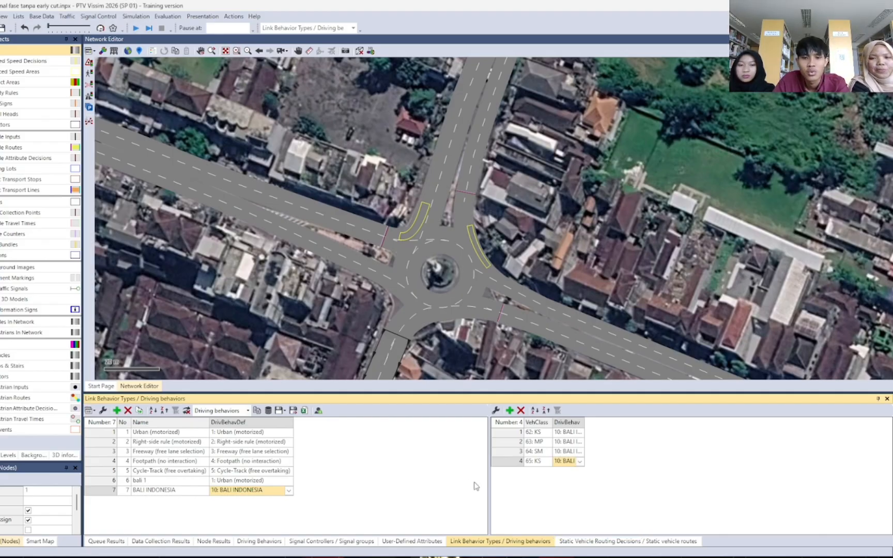
click(602, 543)
click(421, 542)
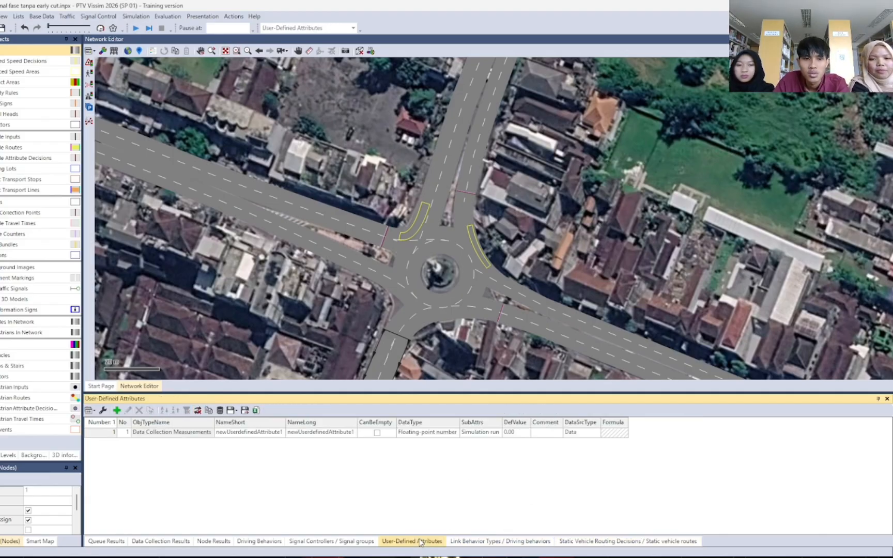
click(362, 542)
click(475, 541)
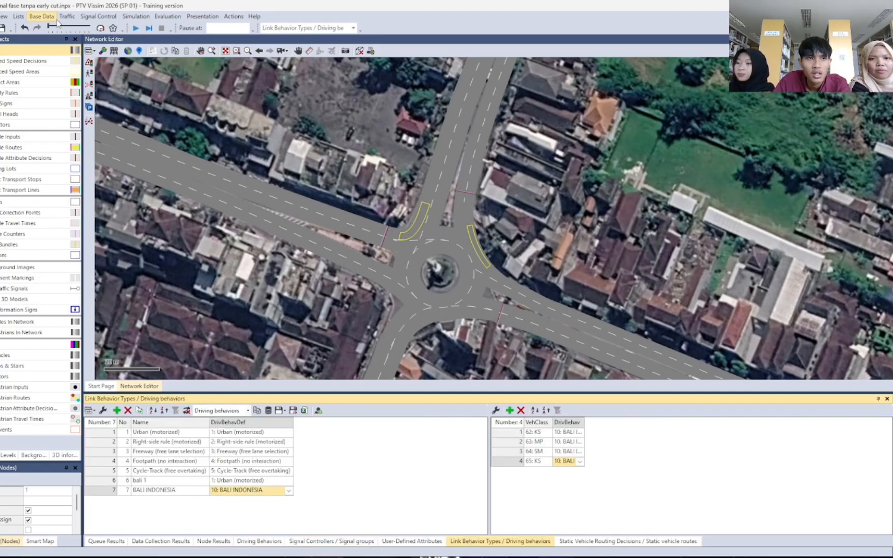
click(41, 16)
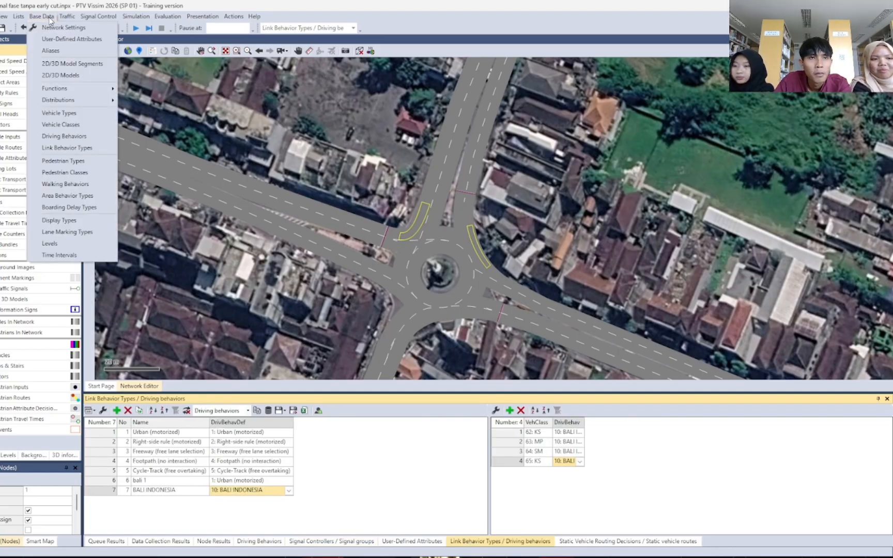
click(358, 485)
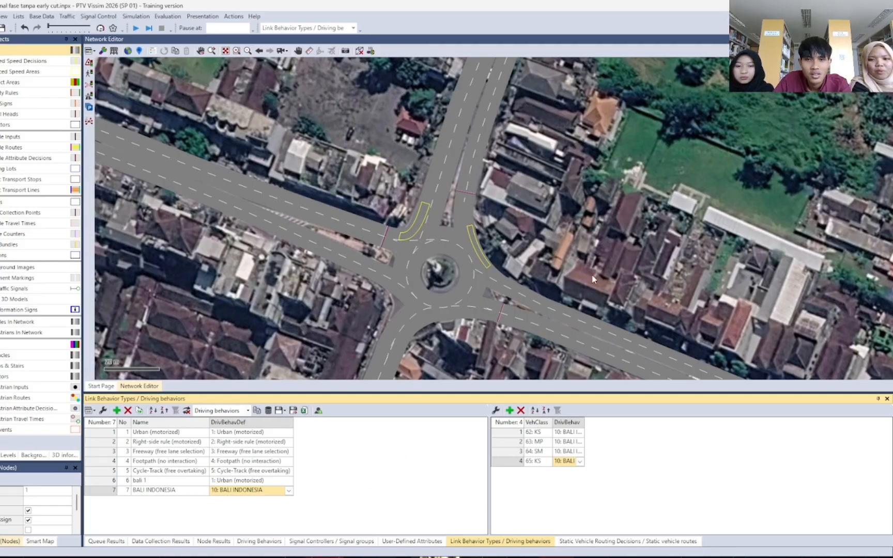
scroll(593, 280, down, 5)
scroll(537, 256, up, 3)
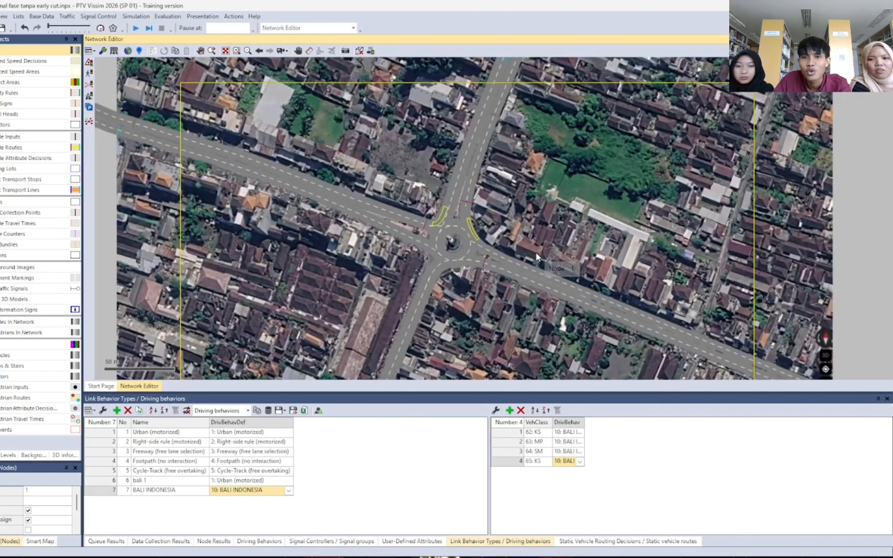
scroll(538, 257, up, 3)
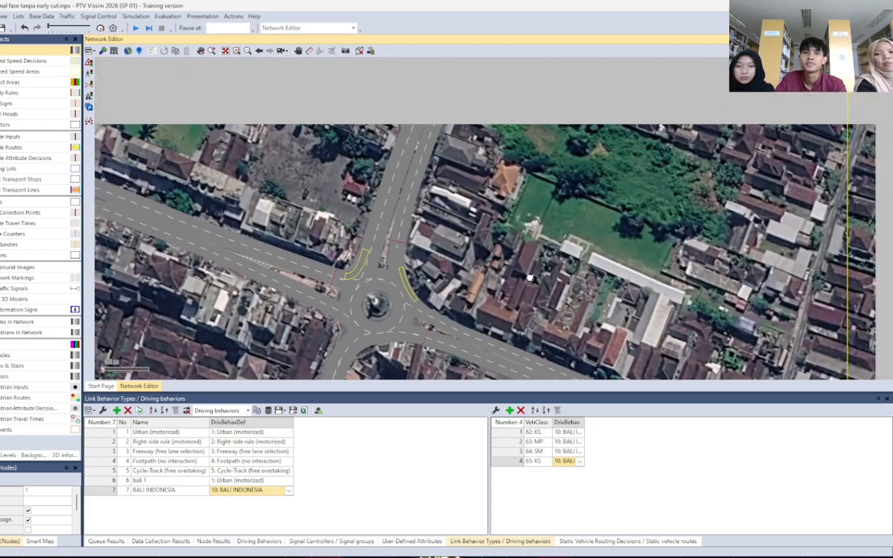
scroll(530, 278, down, 1)
scroll(559, 172, down, 1)
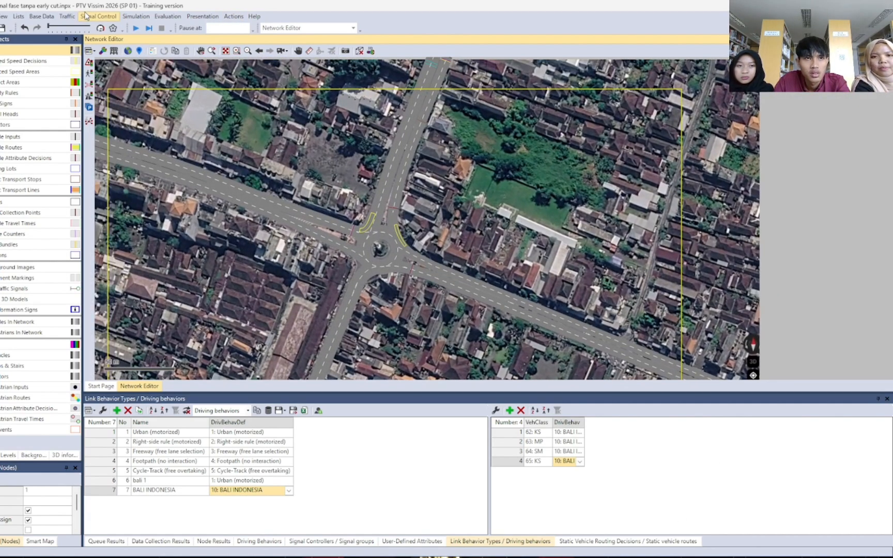
- Review the number of runs, random seed and random seed increment in the simulation parameters and accept the dialog
click(111, 19)
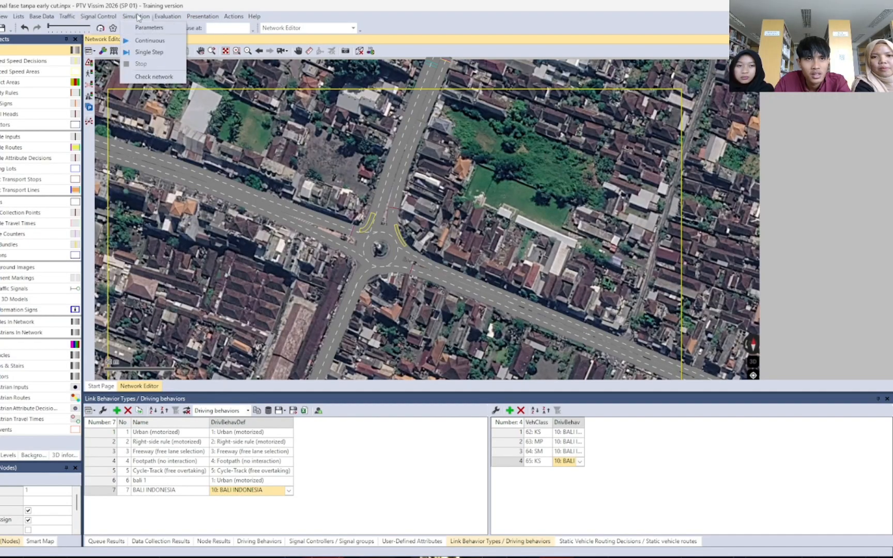
click(151, 31)
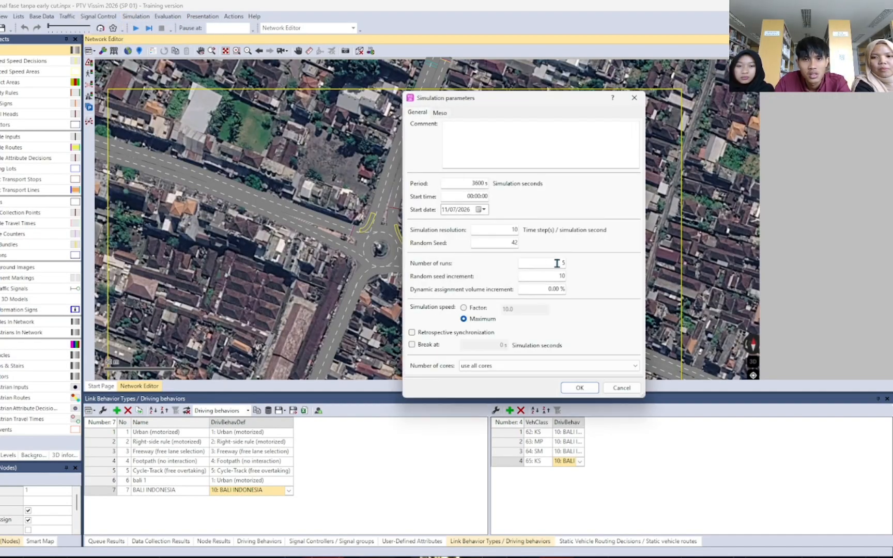
double_click(556, 263)
double_click(508, 242)
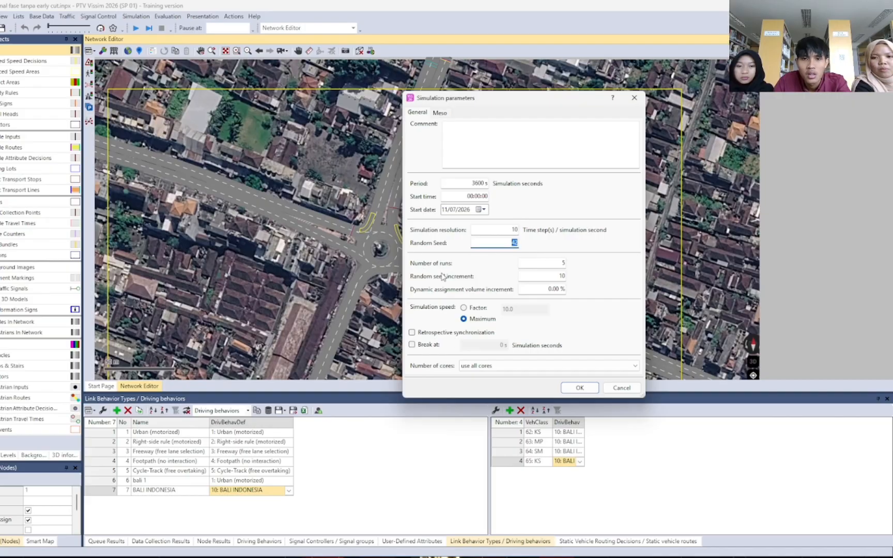
double_click(551, 274)
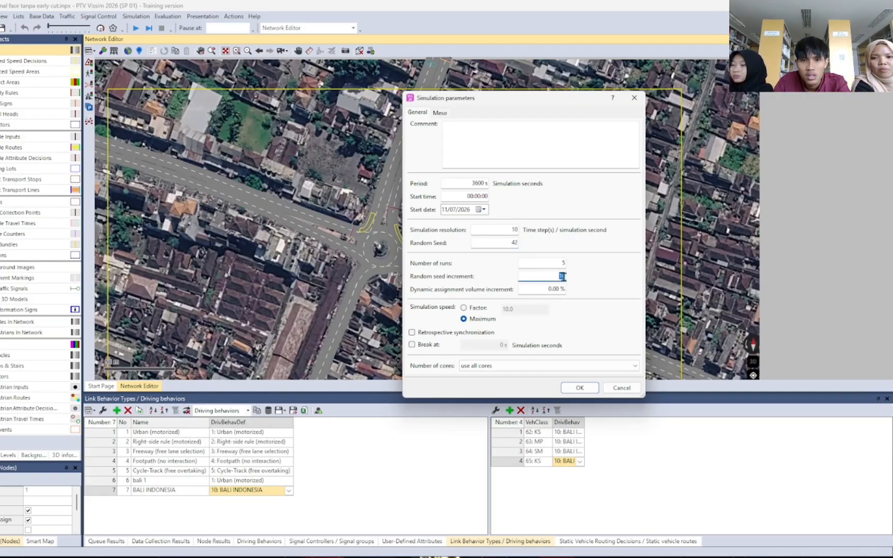
click(580, 388)
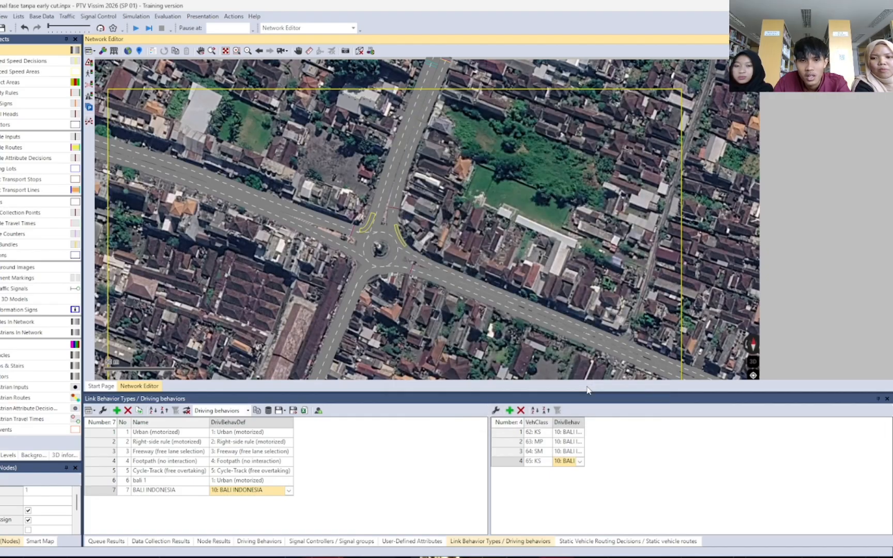
- Start the continuous simulation, check the result lists while it runs, and switch on Quick Mode
click(440, 503)
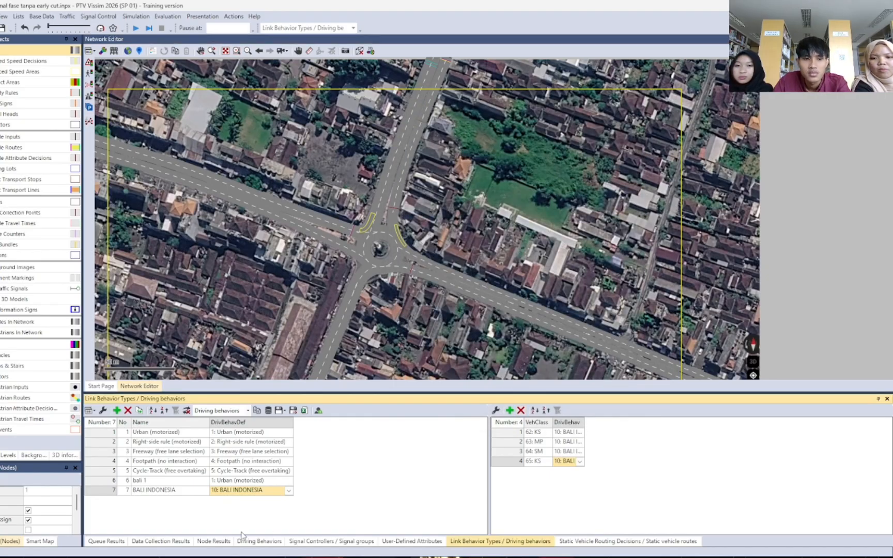
click(135, 29)
click(160, 541)
click(222, 541)
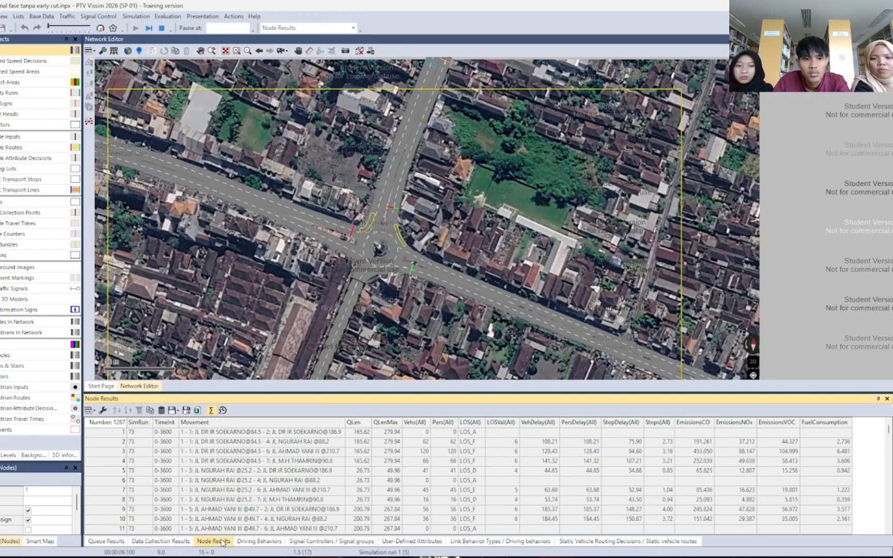
click(160, 541)
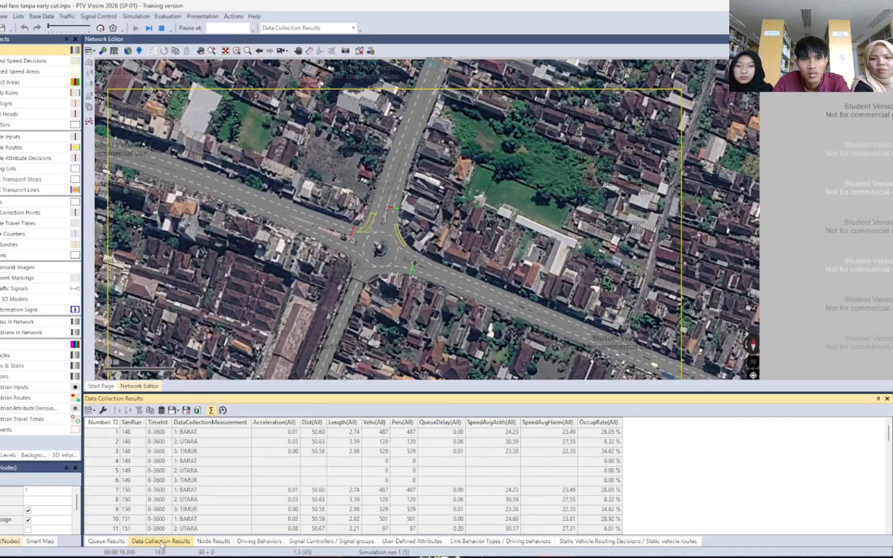
click(336, 541)
click(101, 28)
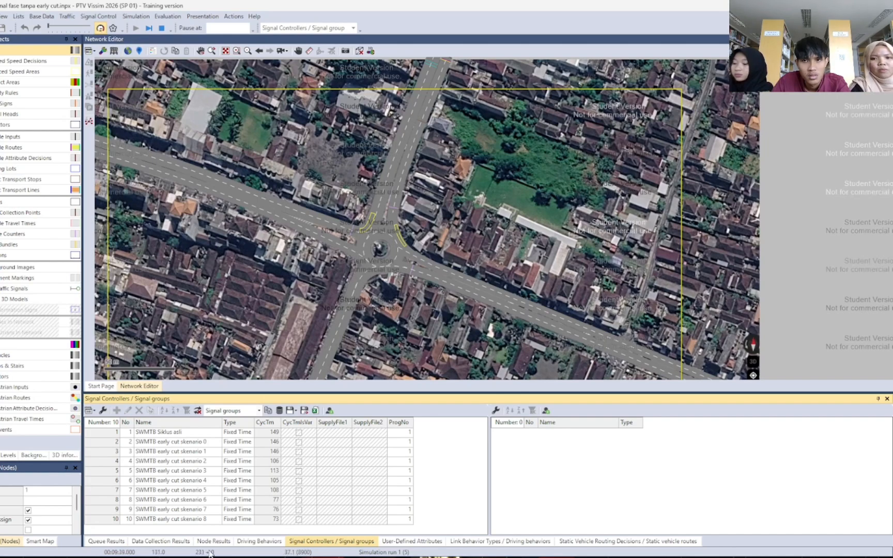
- Dismiss the simulation messages and review the data collection results through to the average, standard deviation, minimum and maximum rows
click(175, 541)
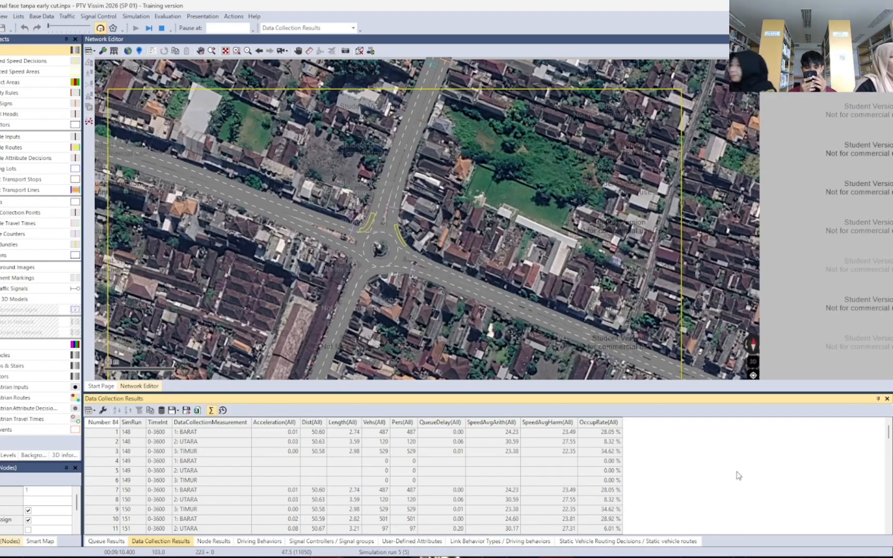
click(488, 314)
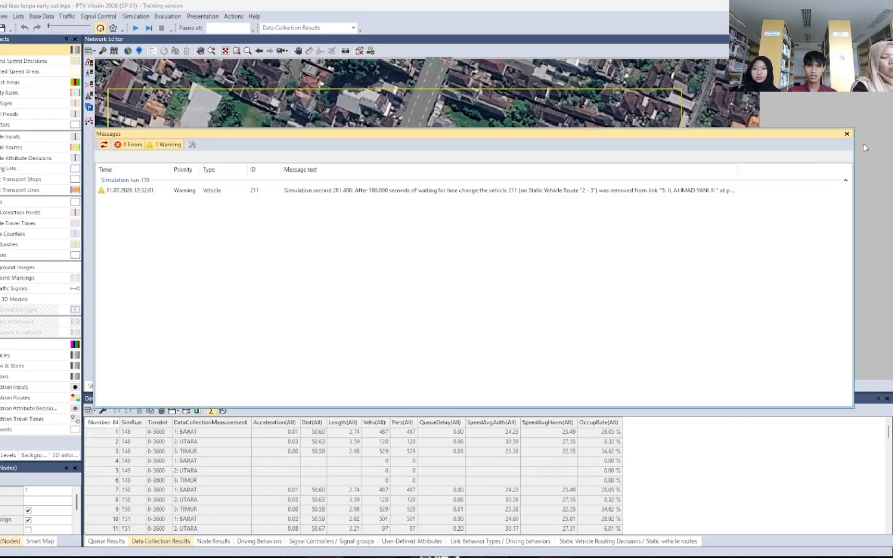
click(848, 134)
scroll(175, 497, down, 2)
scroll(256, 473, down, 20)
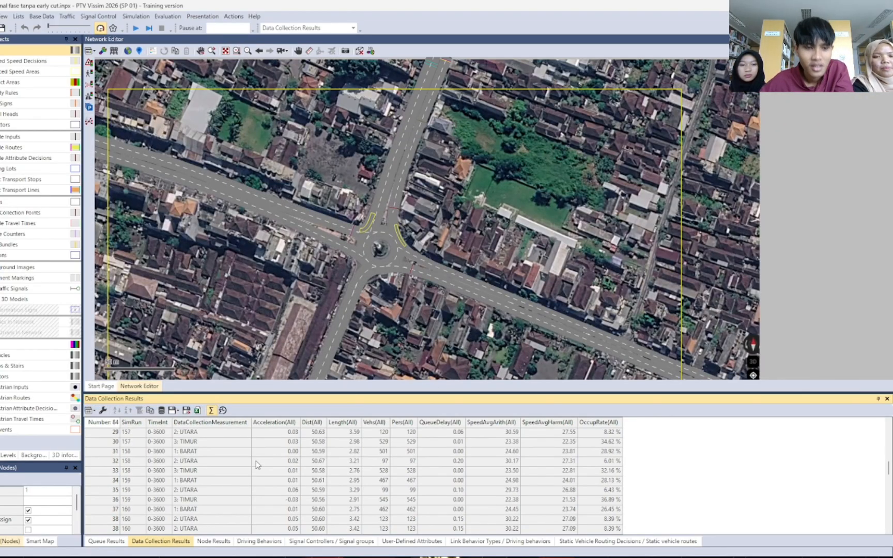
scroll(256, 475, down, 2)
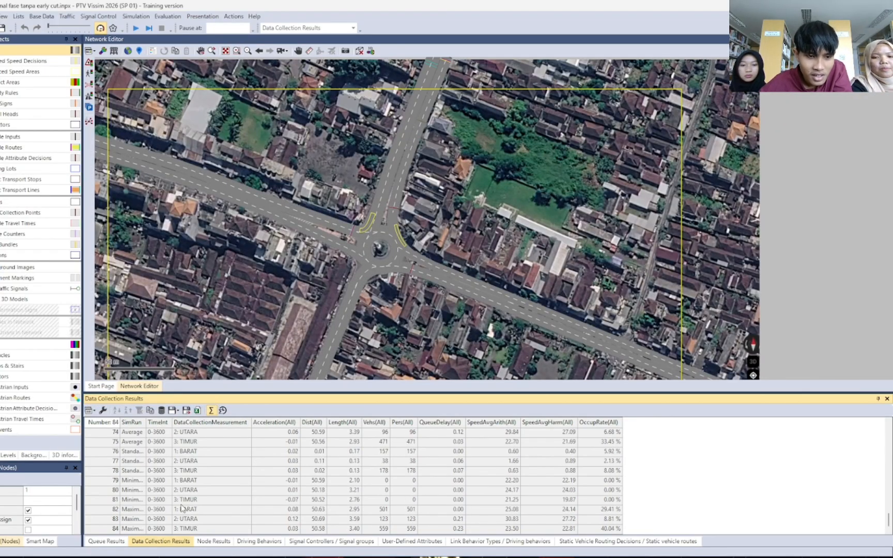
- Review the queue results per queue counter and the node results per movement for the simulation runs
click(104, 541)
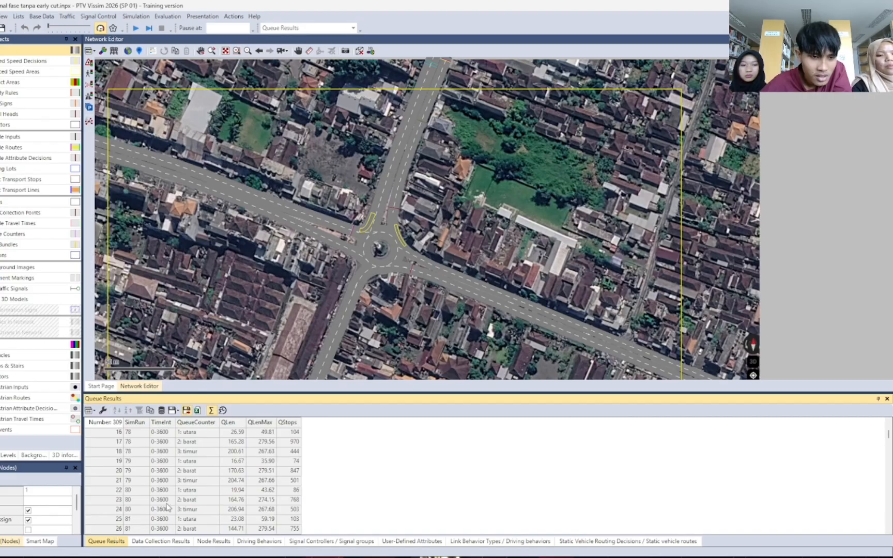
scroll(166, 508, down, 20)
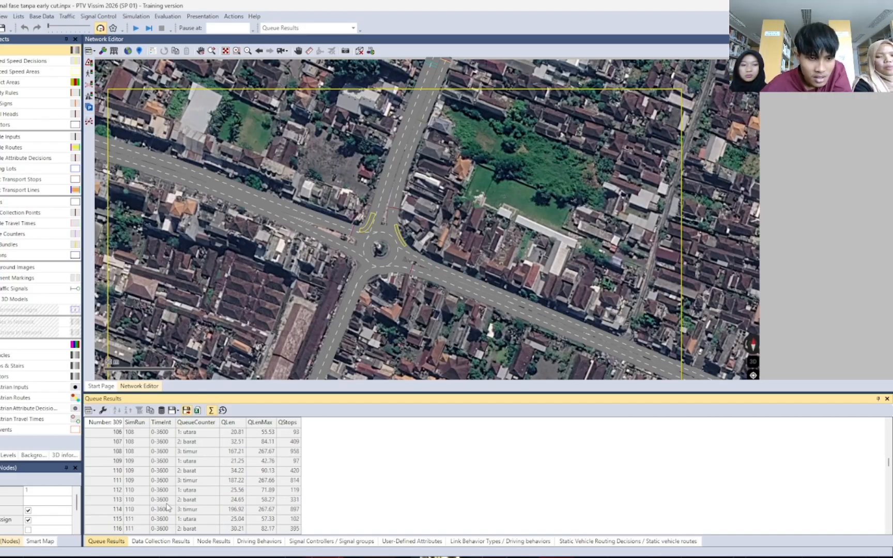
scroll(167, 507, down, 15)
click(172, 545)
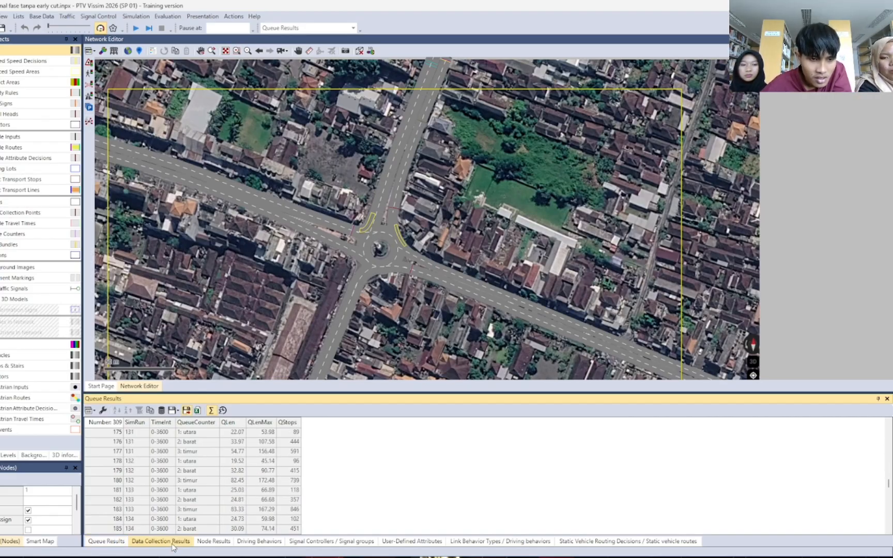
click(215, 544)
scroll(279, 525, down, 12)
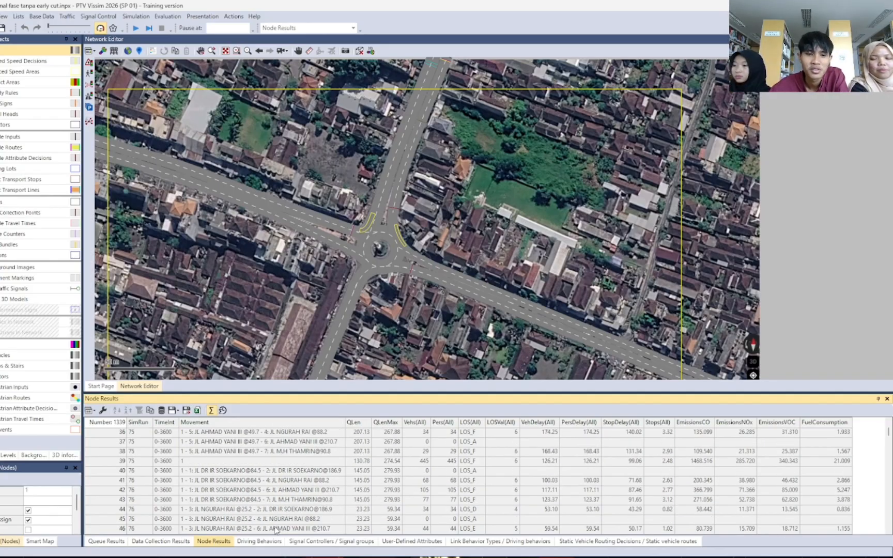
scroll(243, 519, down, 6)
click(821, 329)
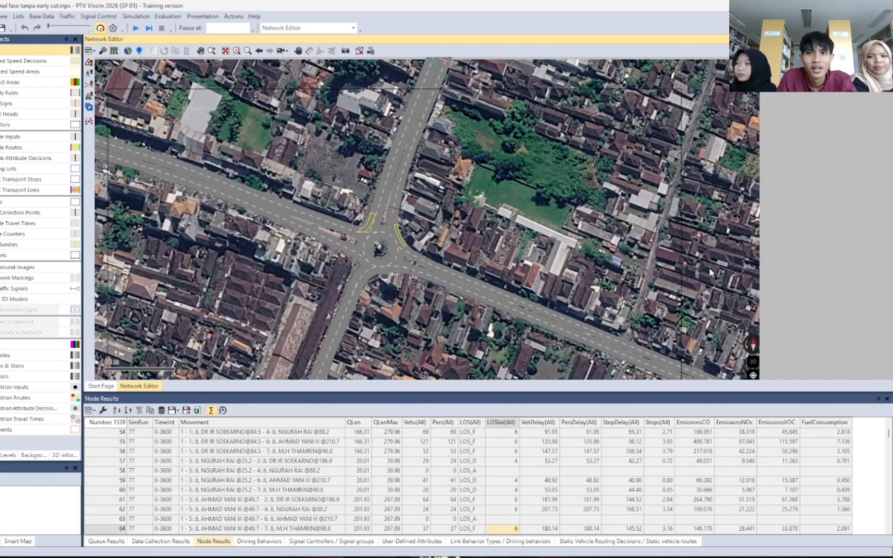
scroll(639, 373, down, 5)
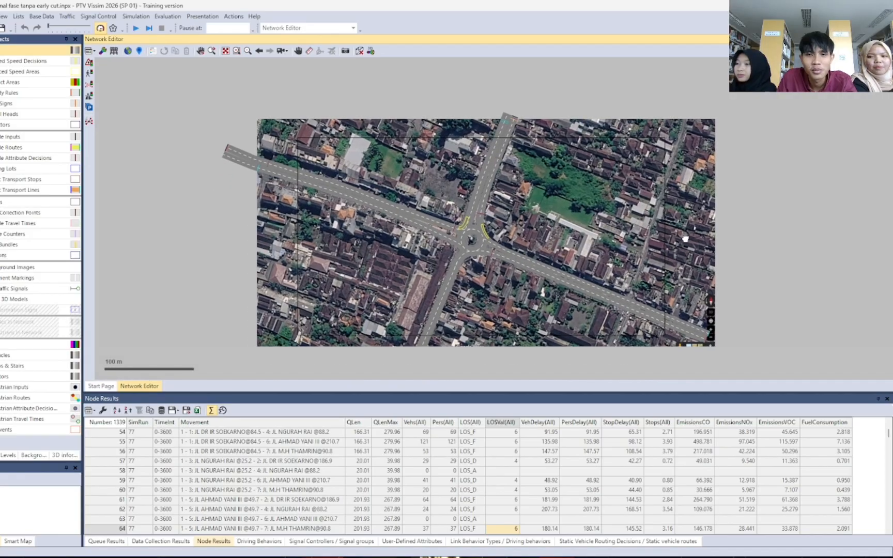
scroll(494, 304, up, 3)
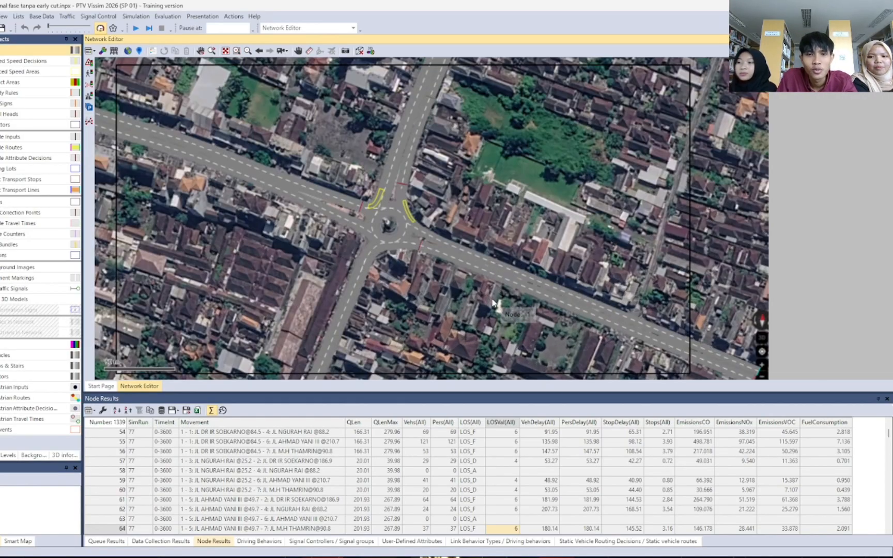
scroll(493, 303, down, 2)
- Export the node results list to Excel and look through the exported movement rows in the workbook
scroll(255, 455, down, 9)
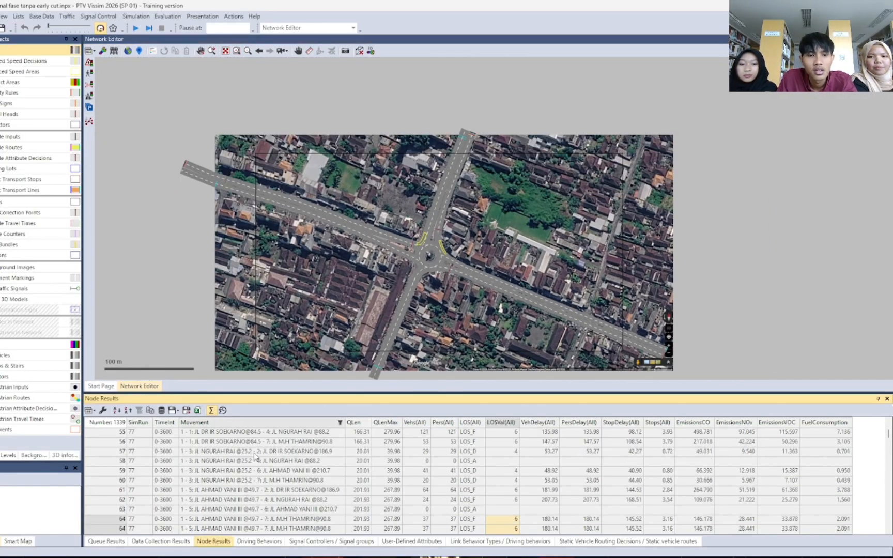
scroll(255, 454, down, 20)
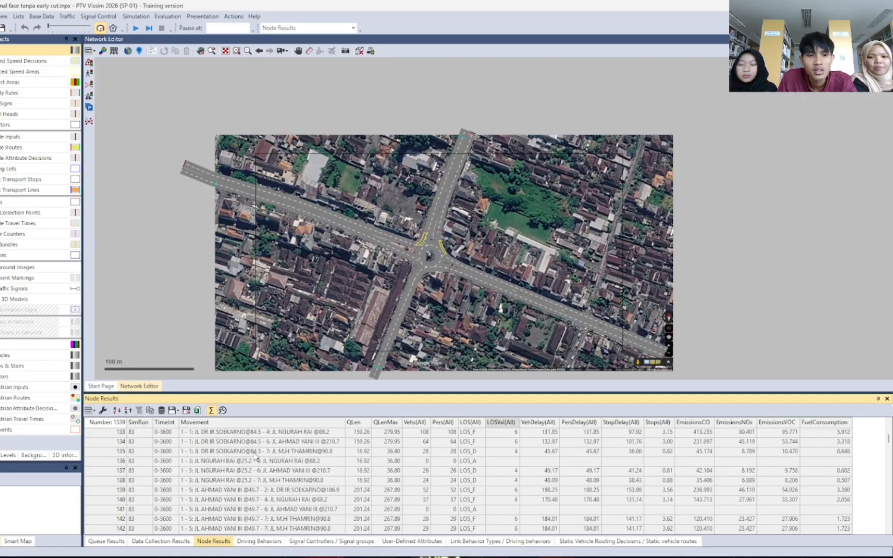
scroll(250, 452, down, 20)
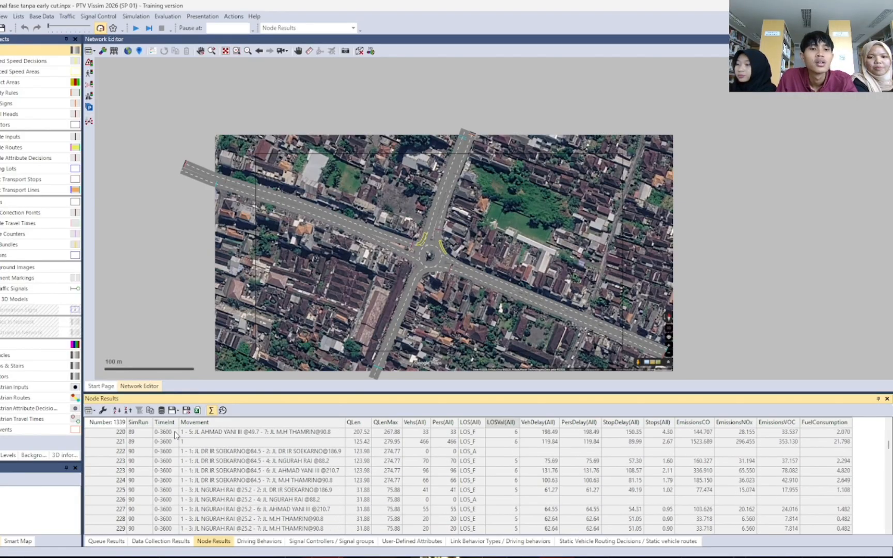
scroll(175, 434, down, 14)
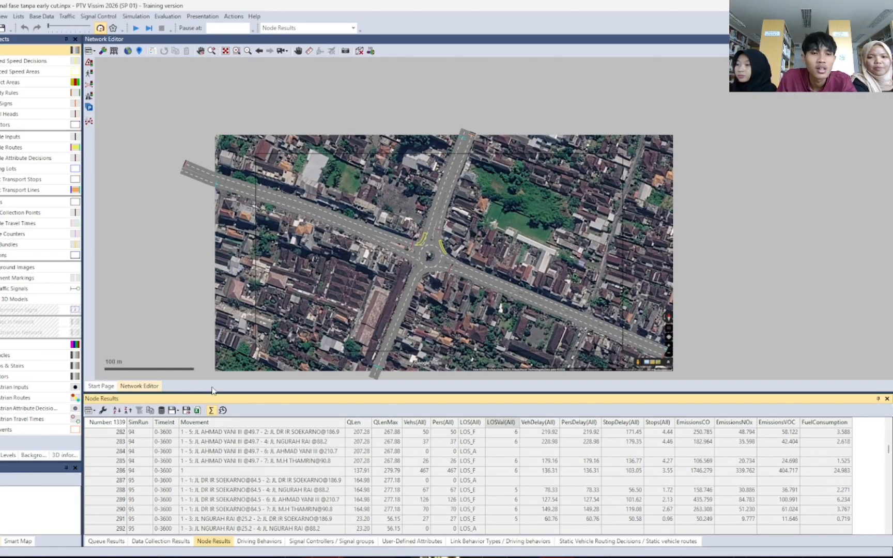
scroll(208, 449, down, 6)
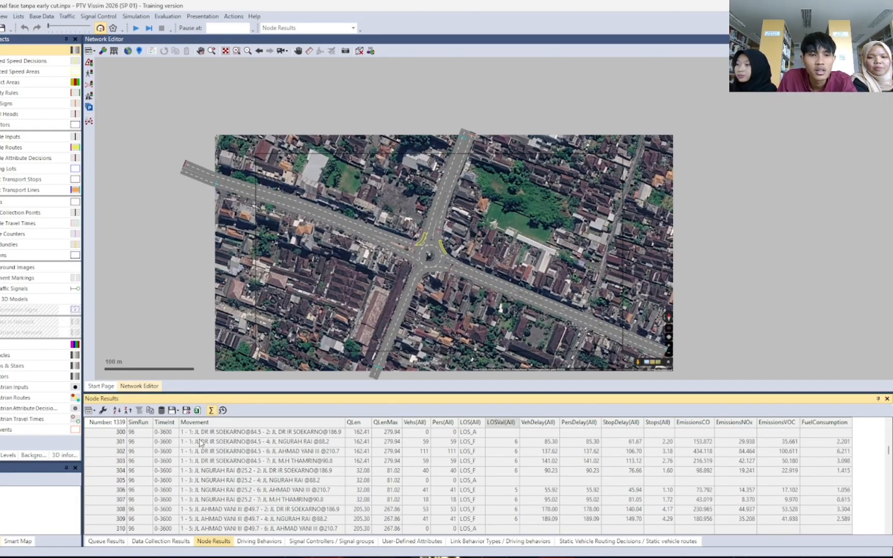
click(201, 410)
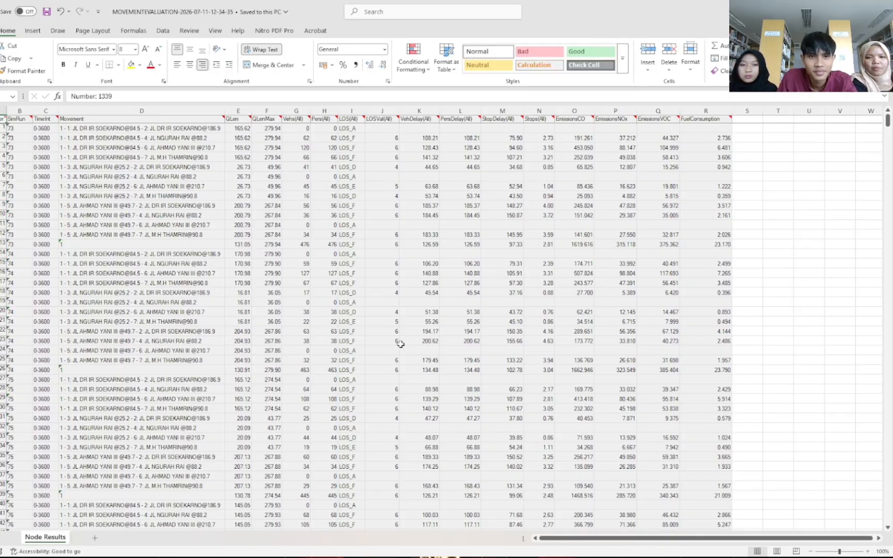
scroll(87, 370, down, 20)
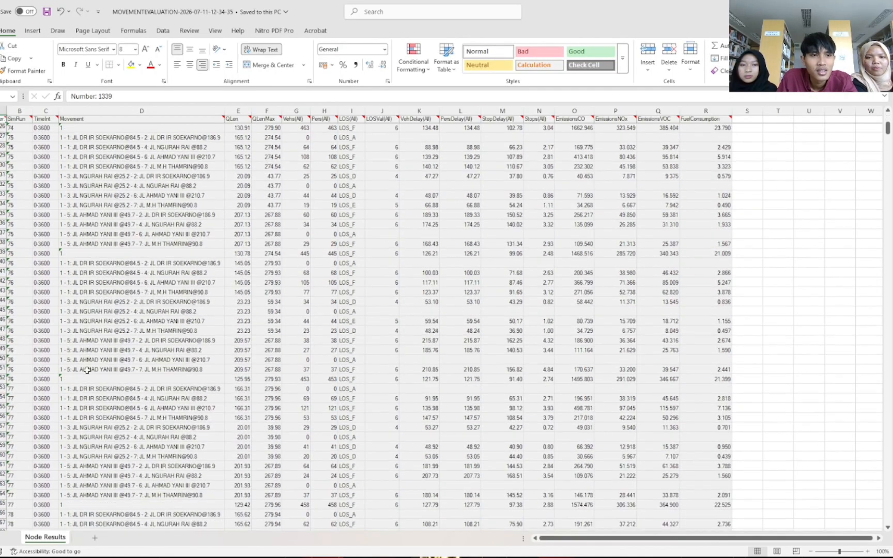
scroll(87, 370, down, 20)
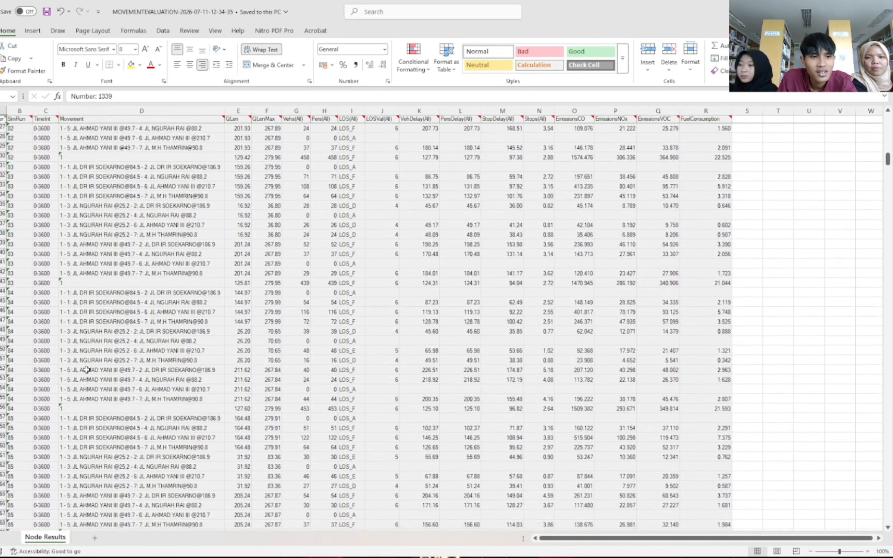
scroll(87, 370, down, 20)
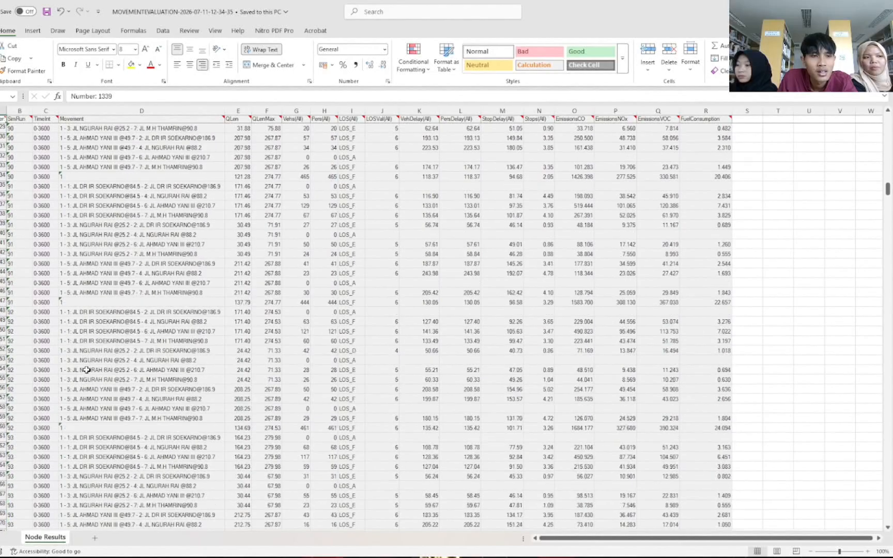
- Copy the exported node result rows from simulation run 167 through the first Average row
scroll(87, 370, down, 20)
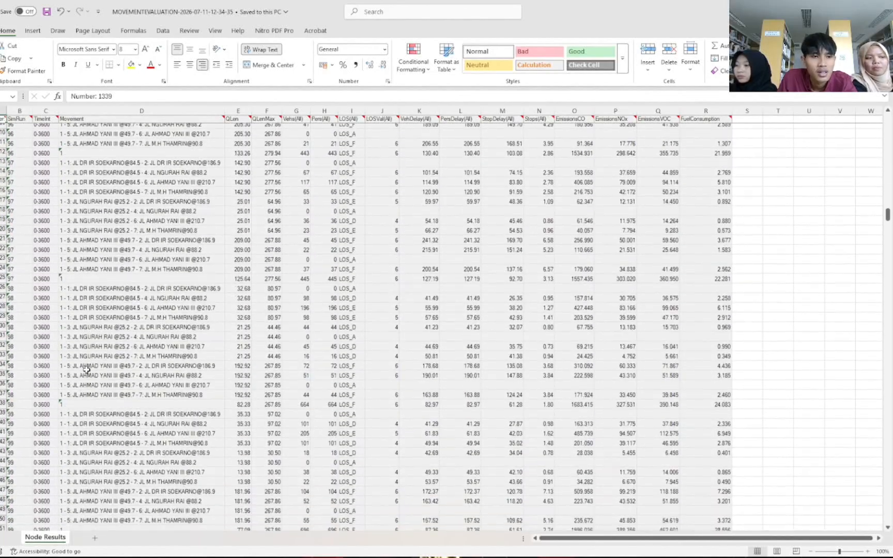
scroll(87, 370, down, 5)
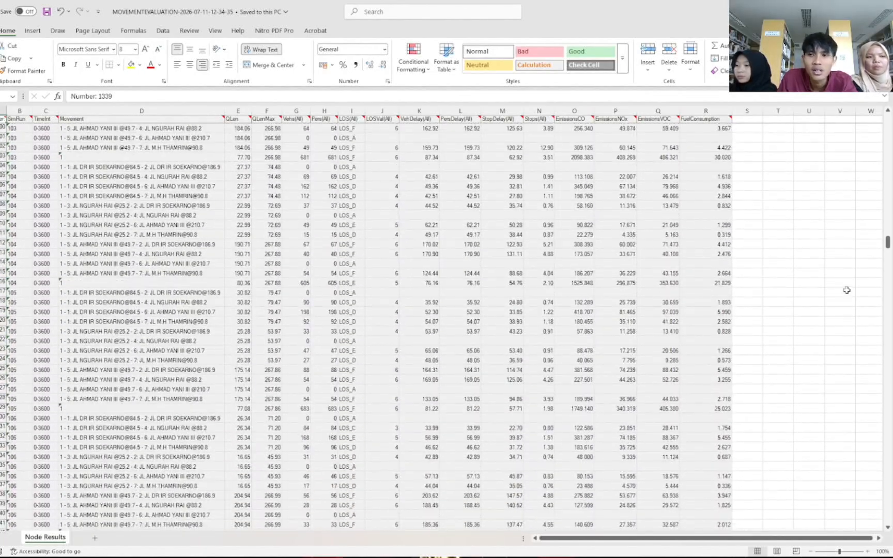
scroll(889, 249, down, 3)
drag(889, 250, 889, 530)
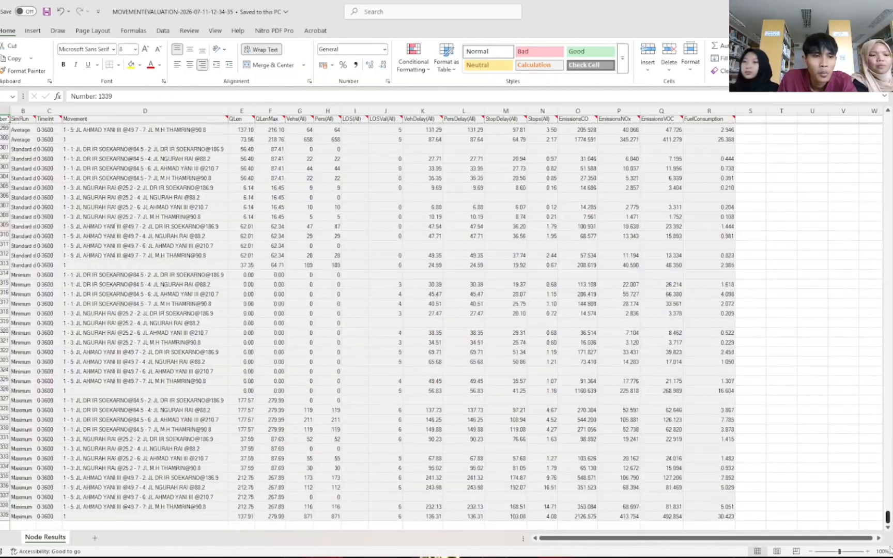
scroll(19, 293, up, 11)
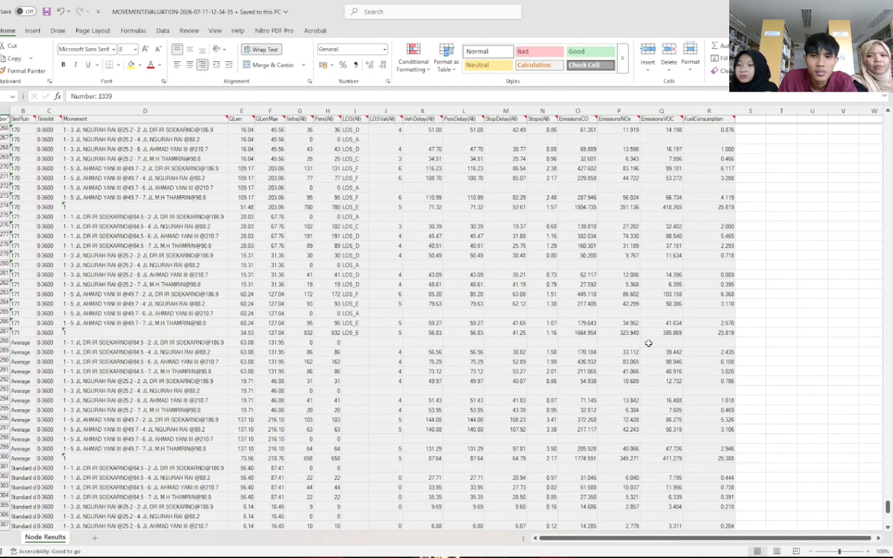
drag(703, 343, 3, 112)
drag(3, 205, 2, 323)
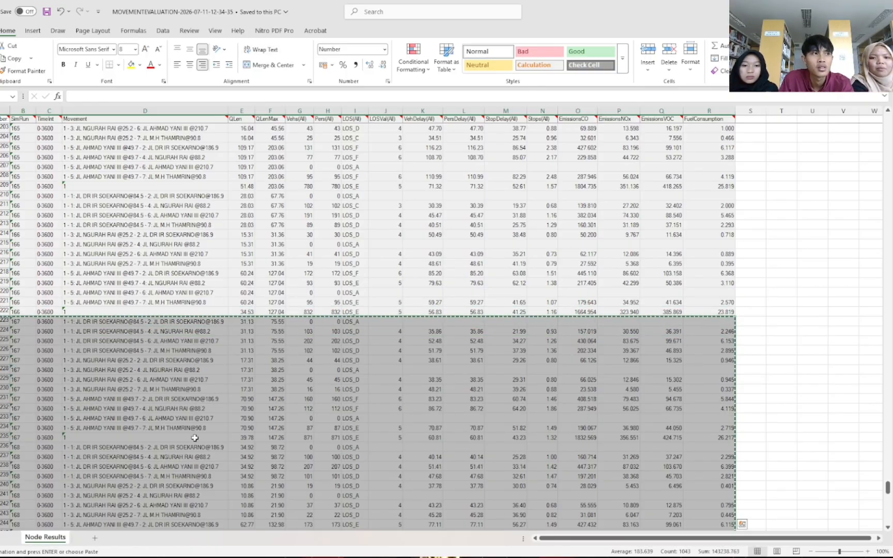
- Switch to the PERHITUNGAN SWMT BALI workbook and paste the copied rows below the existing data on the DATA EARLY CUT sheet
key(alt+Tab)
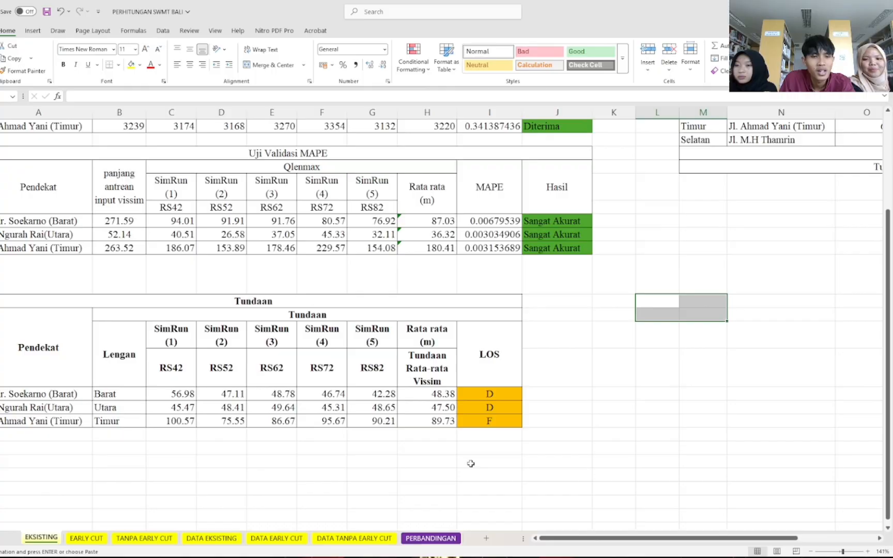
click(344, 538)
click(276, 538)
click(339, 538)
click(299, 539)
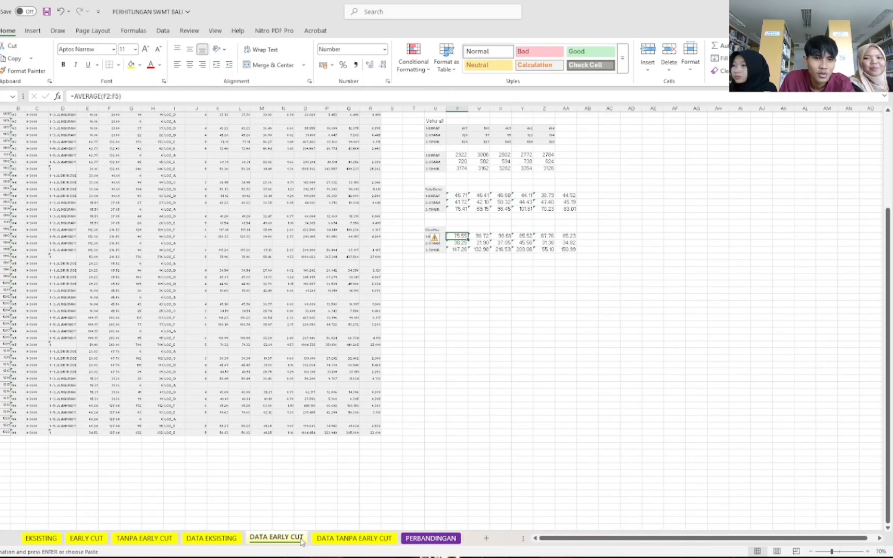
scroll(86, 483, up, 4)
scroll(72, 486, down, 4)
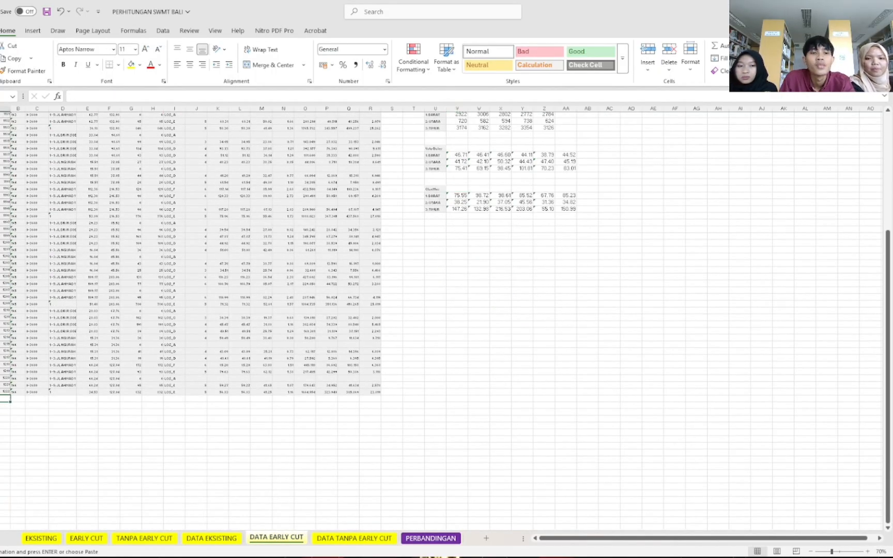
key(ctrl+v)
- Examine the pasted movement rows and the Vehs all, Vehs Delay and QlenMax summary tables on the DATA EARLY CUT sheet
scroll(307, 405, down, 6)
click(588, 323)
scroll(283, 373, up, 2)
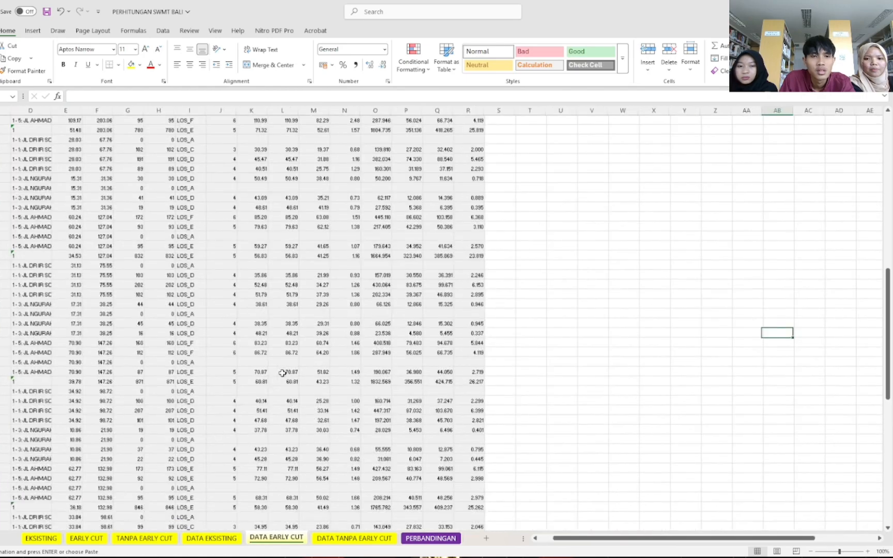
scroll(283, 373, up, 2)
scroll(282, 374, down, 3)
scroll(576, 369, down, 2)
scroll(178, 330, up, 8)
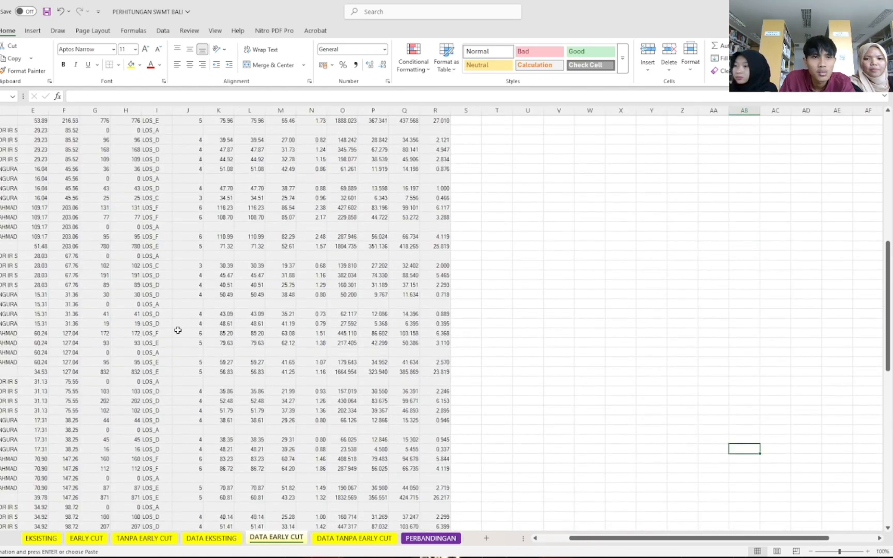
scroll(178, 331, down, 9)
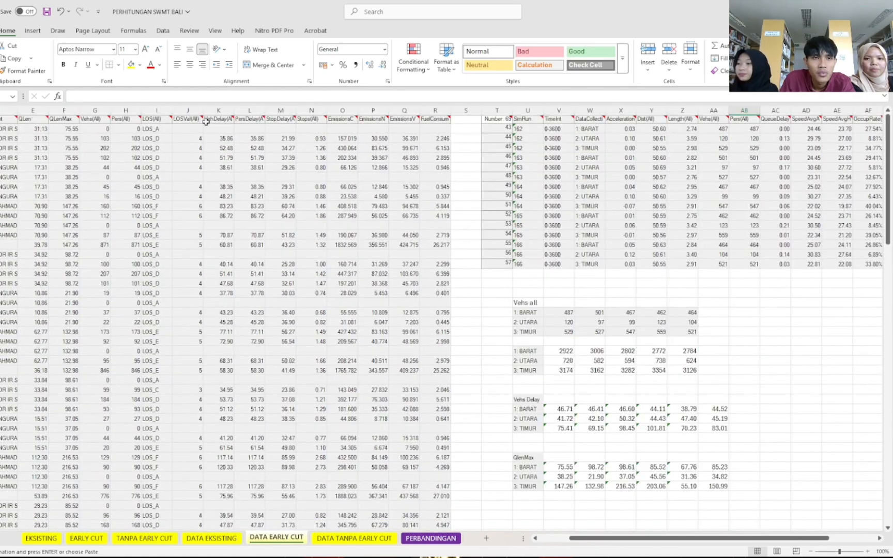
scroll(495, 357, down, 4)
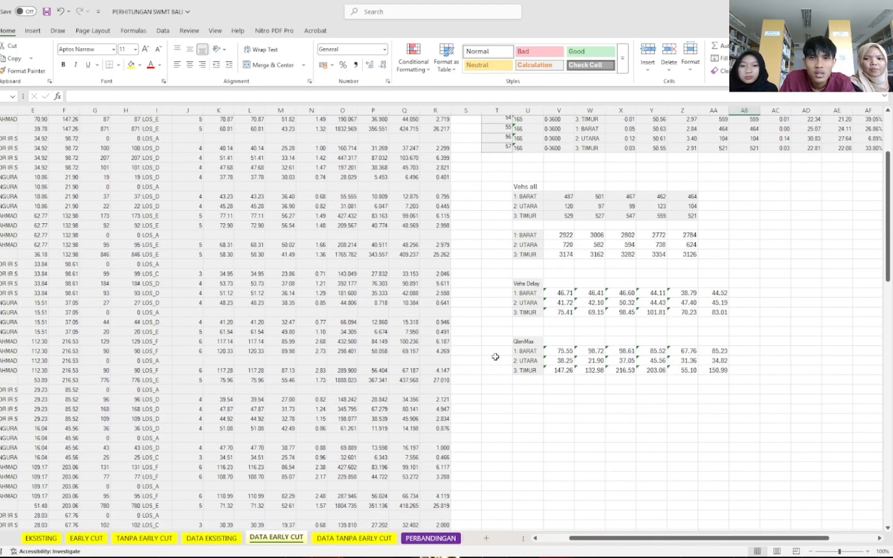
scroll(495, 357, down, 3)
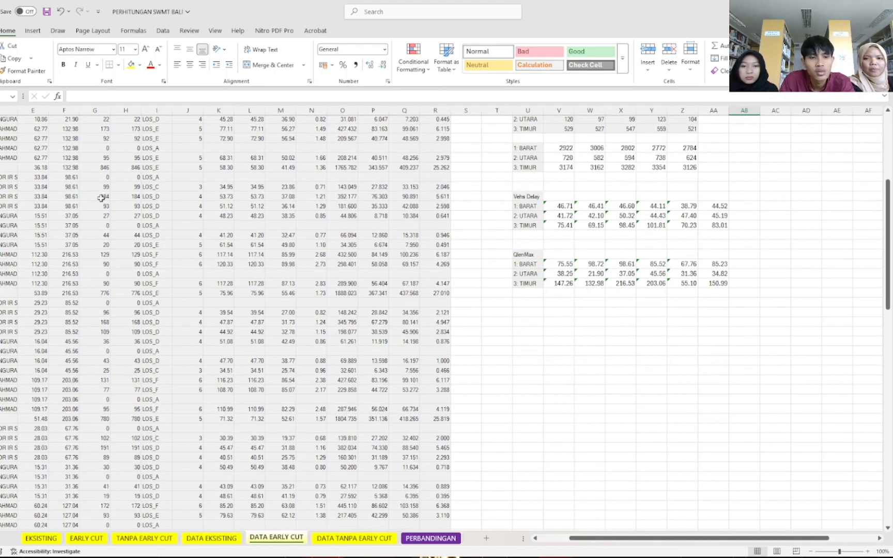
- Review the Skenario 0 GEH validation, MAPE validation and Tundaan tables on the EARLY CUT sheet
click(86, 538)
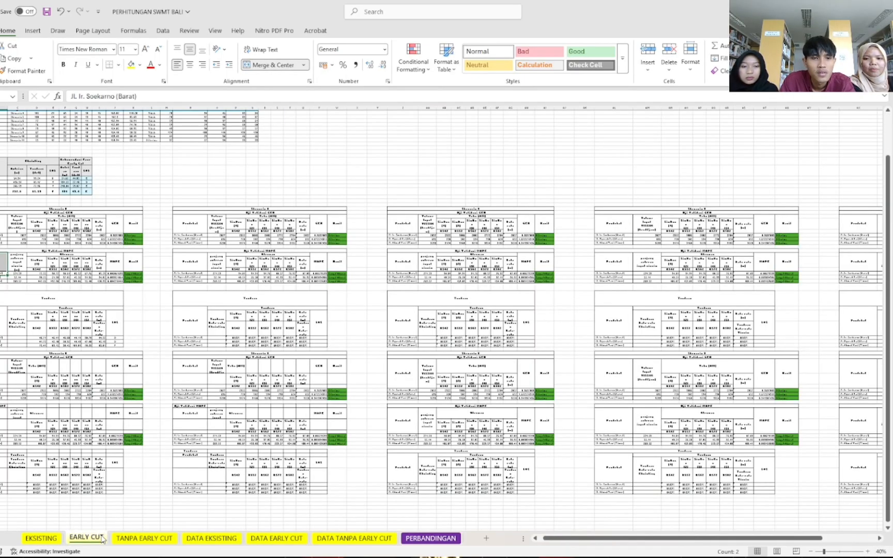
click(52, 543)
click(82, 538)
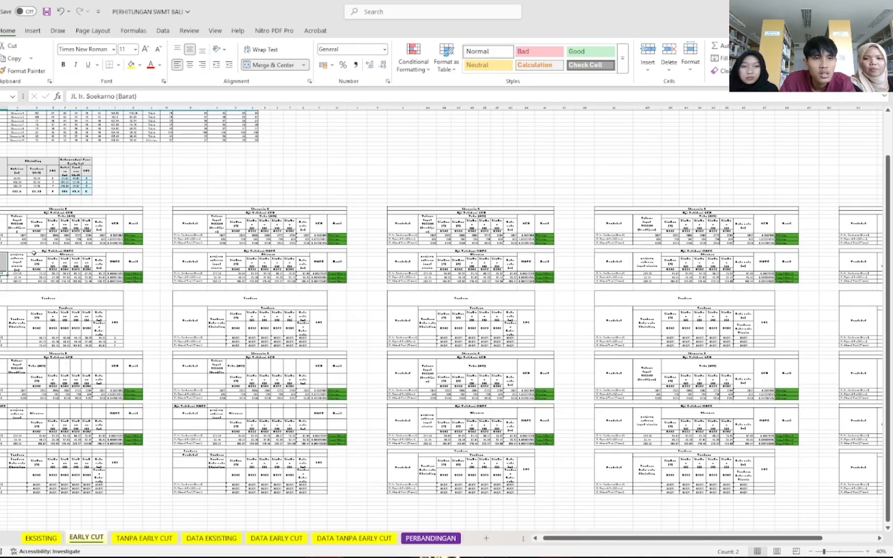
scroll(34, 253, up, 8)
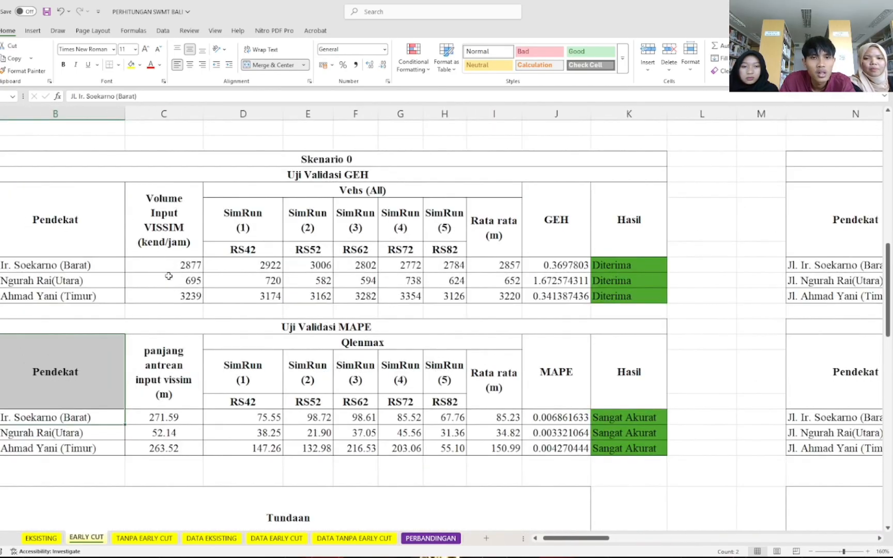
scroll(168, 276, down, 3)
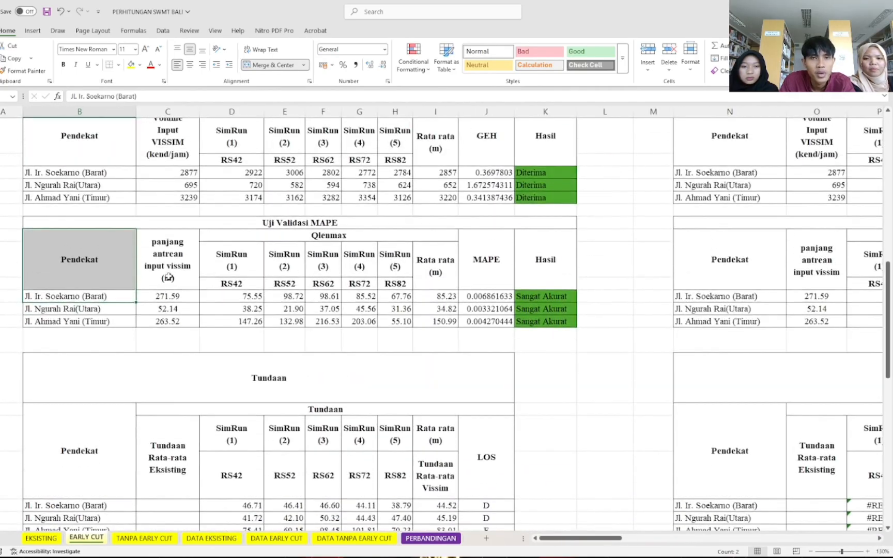
scroll(168, 276, down, 3)
scroll(168, 276, up, 2)
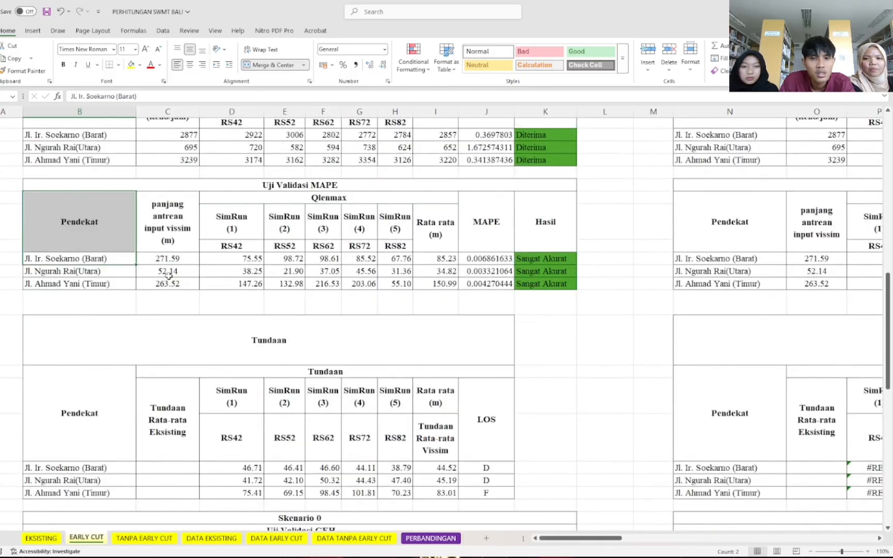
scroll(198, 251, up, 3)
scroll(303, 240, up, 1)
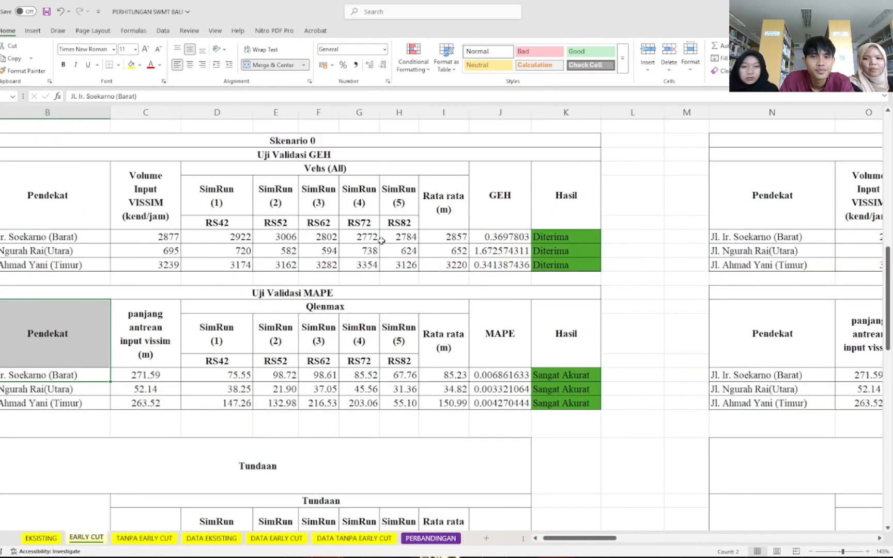
scroll(343, 241, up, 1)
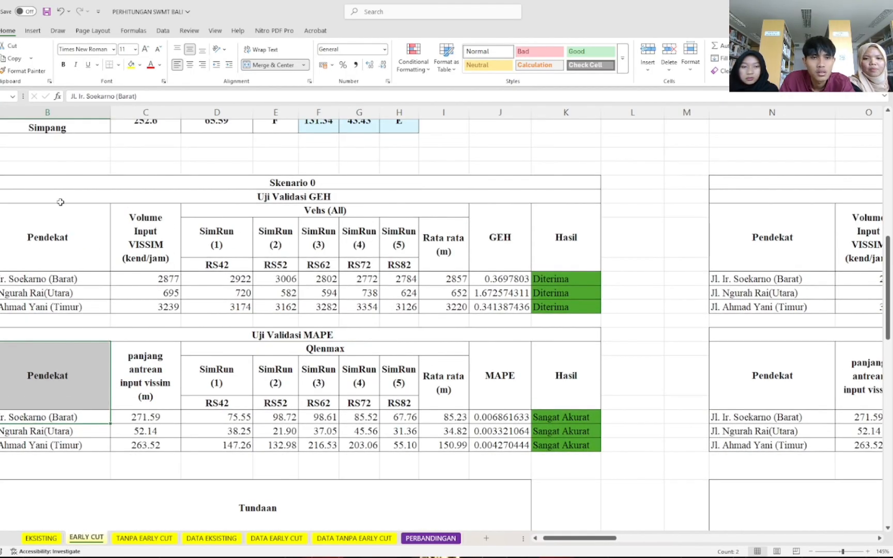
- Look over the DATA EKSISTING sheet, and review the DATA EARLY CUT node results from the first to the last rows
click(223, 539)
scroll(384, 319, down, 4)
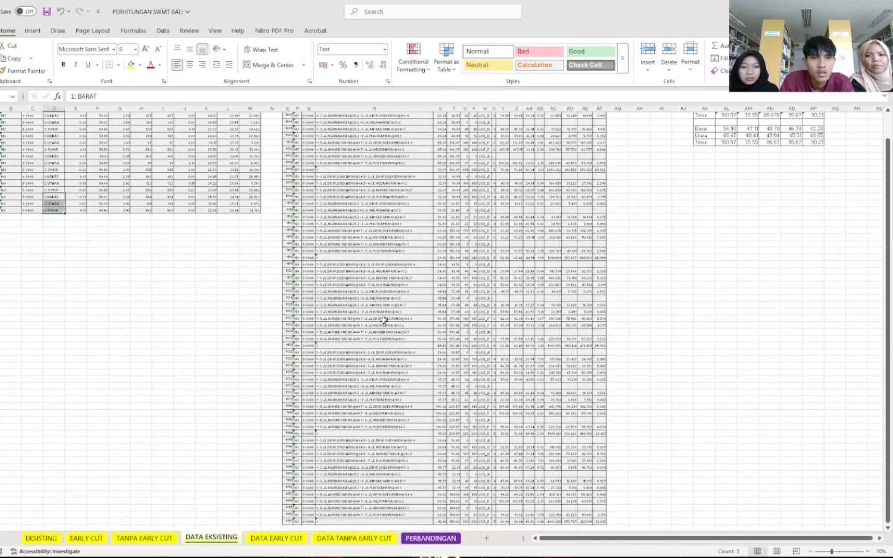
click(286, 538)
scroll(298, 416, down, 15)
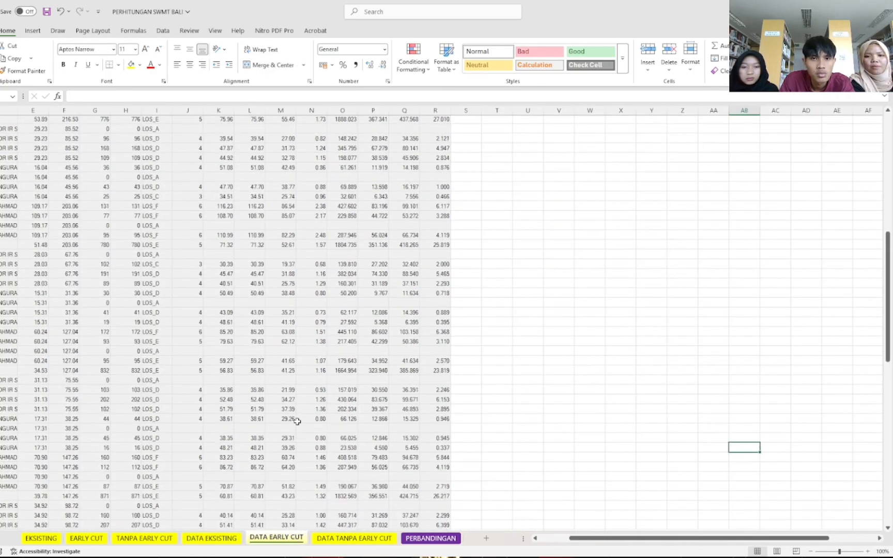
scroll(243, 413, up, 9)
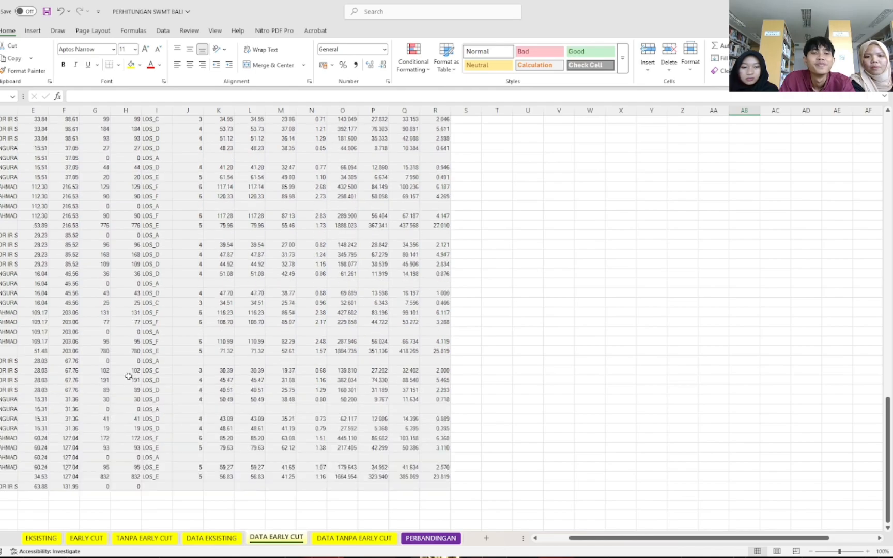
scroll(228, 284, down, 3)
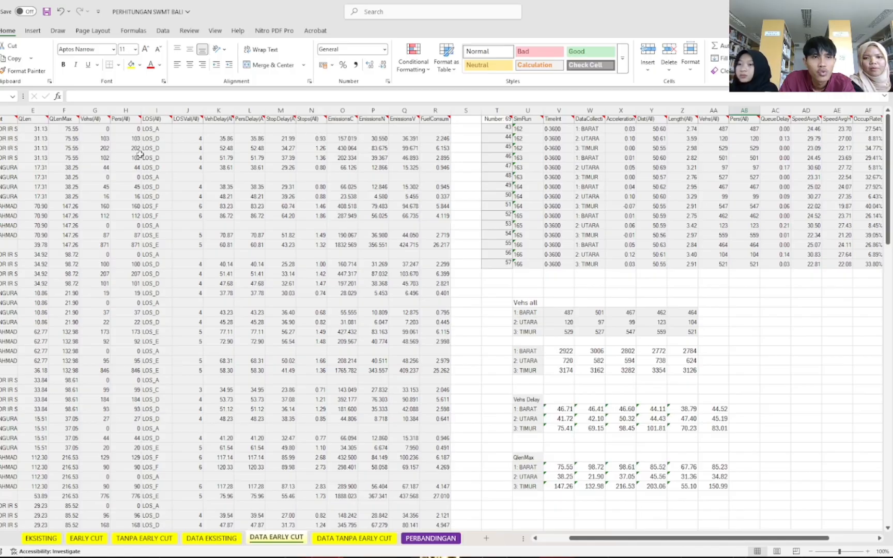
scroll(141, 155, down, 13)
scroll(97, 184, down, 15)
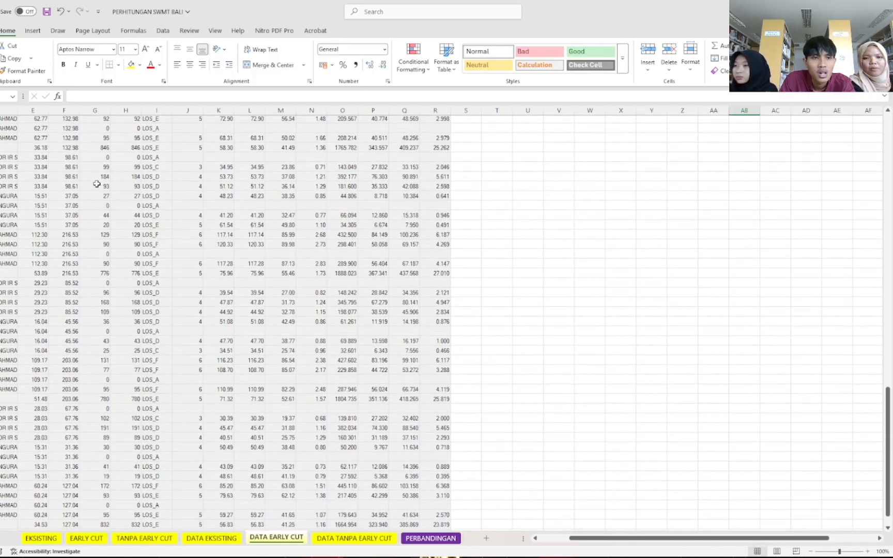
scroll(97, 184, up, 2)
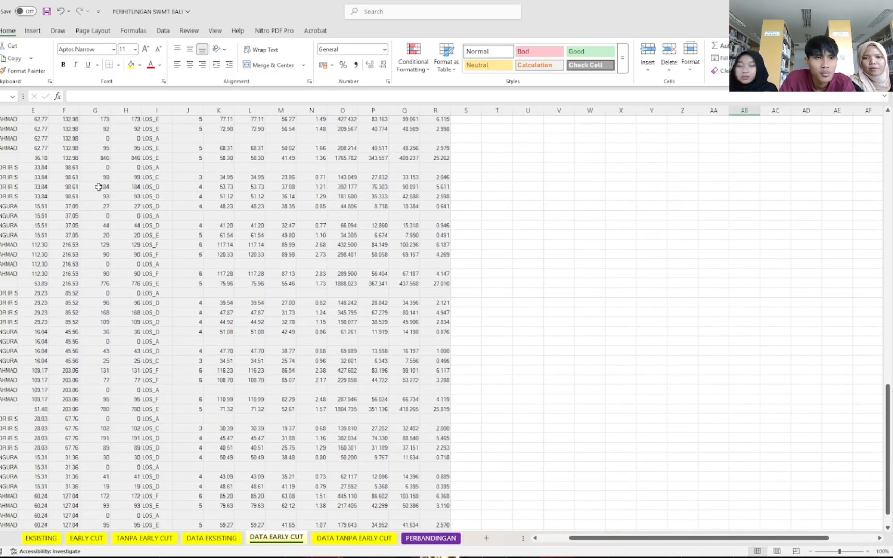
scroll(98, 187, up, 2)
scroll(12, 116, up, 20)
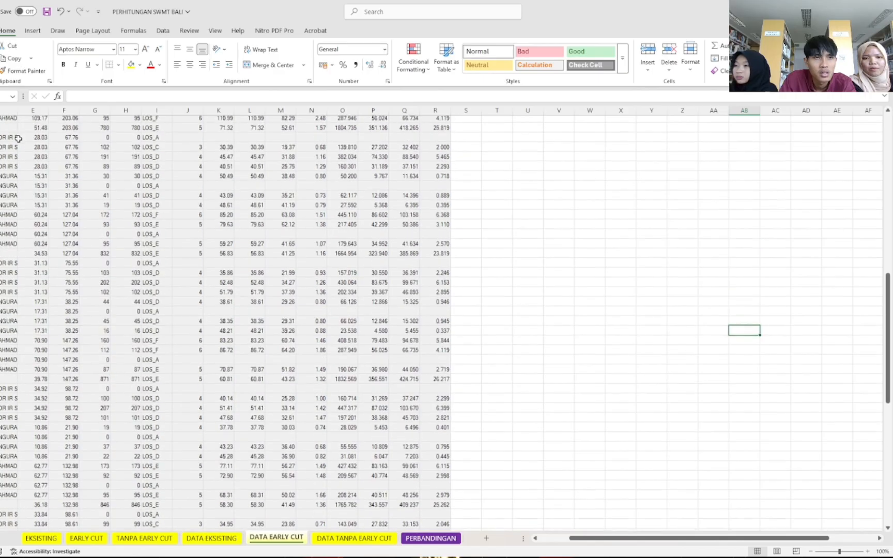
scroll(11, 136, up, 4)
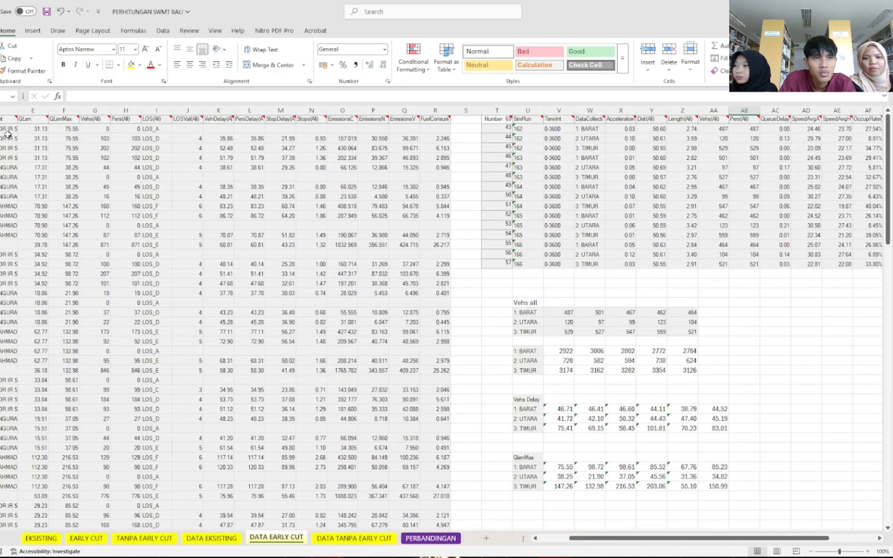
- Autofit the widths of the node result columns from Movement to FuelConsumption on the DATA EARLY CUT sheet
click(8, 121)
click(6, 107)
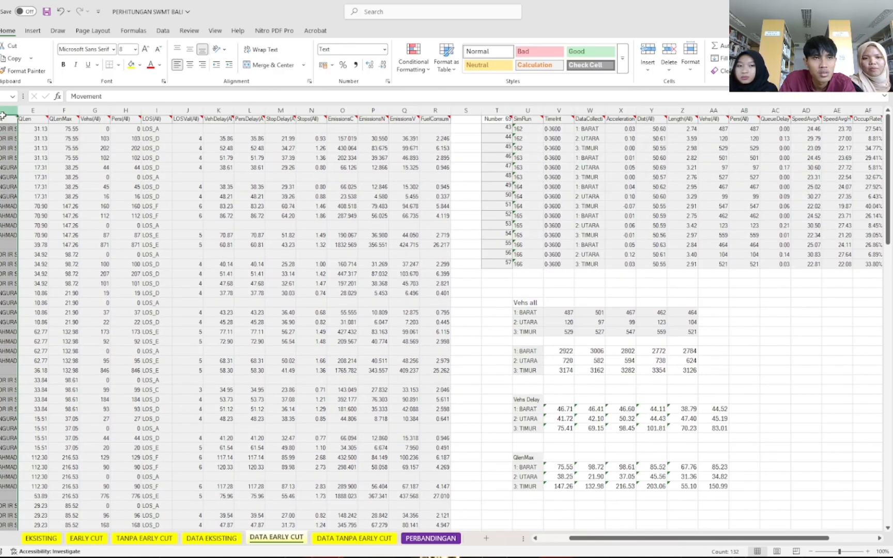
click(6, 124)
click(6, 107)
drag(6, 108, 442, 151)
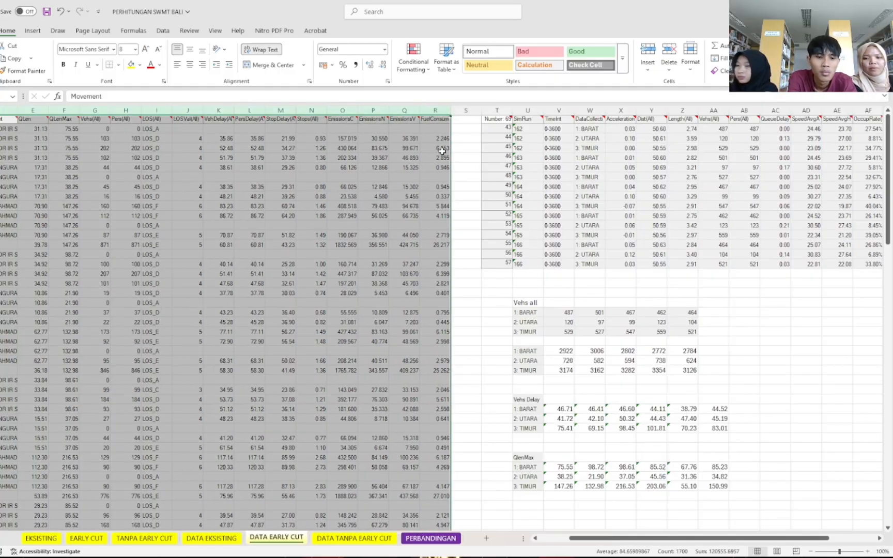
key(alt+j)
key(i)
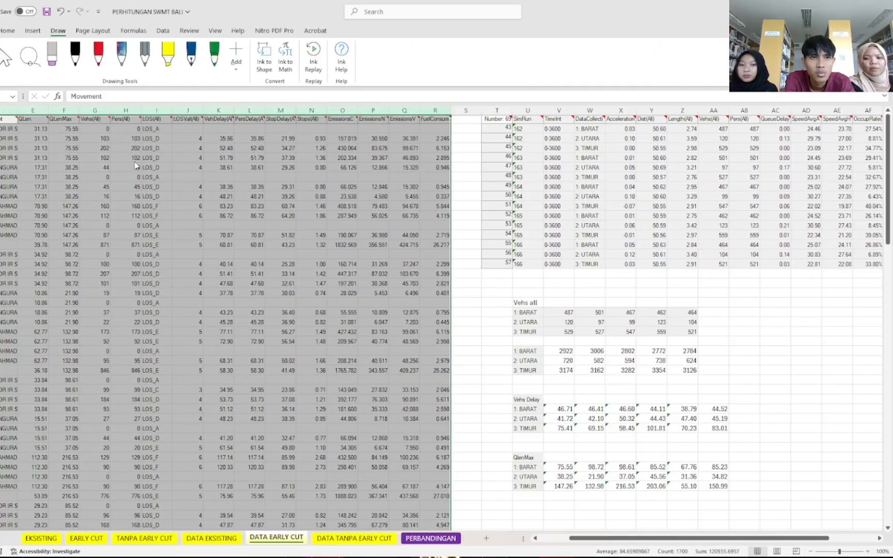
key(F1)
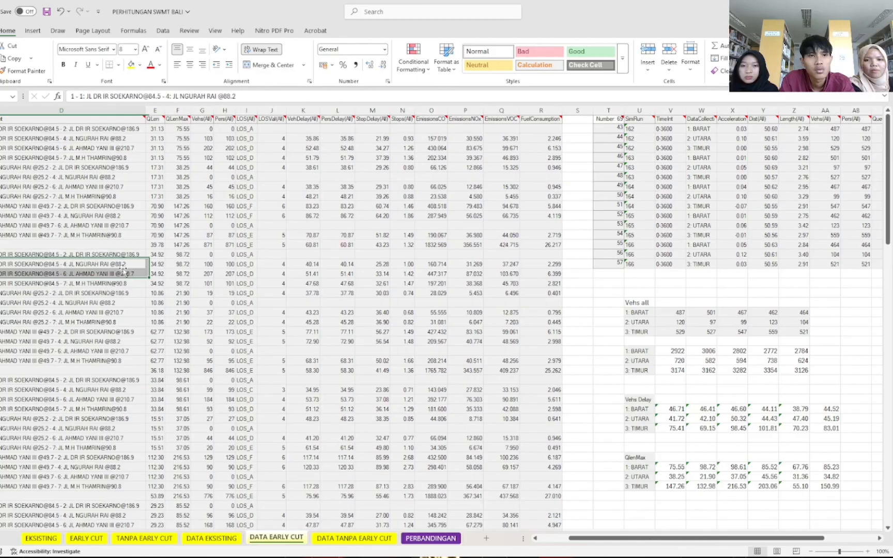
- Look through the movement result rows for simulation runs 163 to 171 on the DATA EARLY CUT sheet
scroll(124, 269, down, 5)
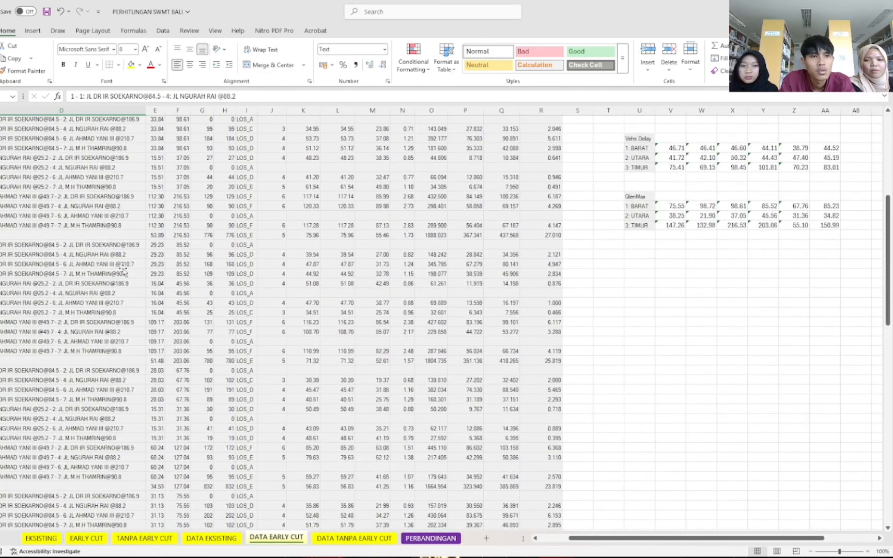
scroll(124, 269, up, 3)
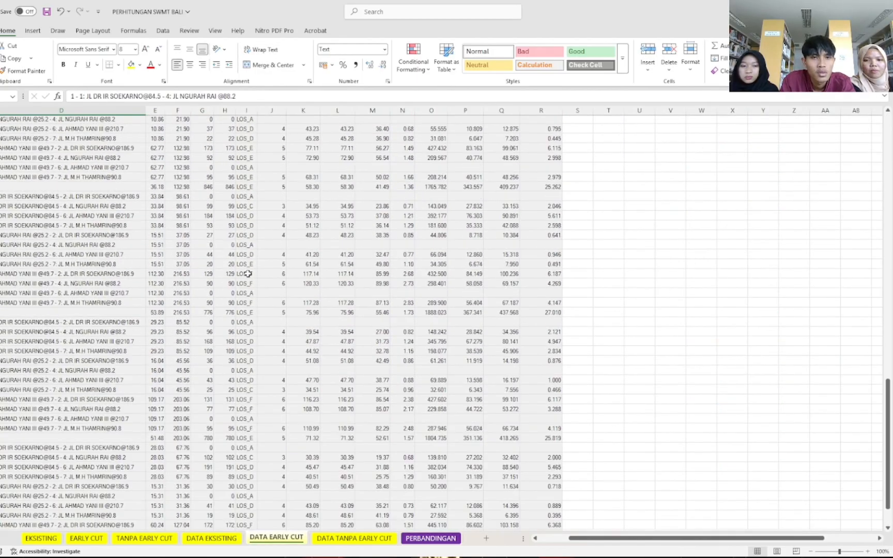
scroll(40, 299, up, 4)
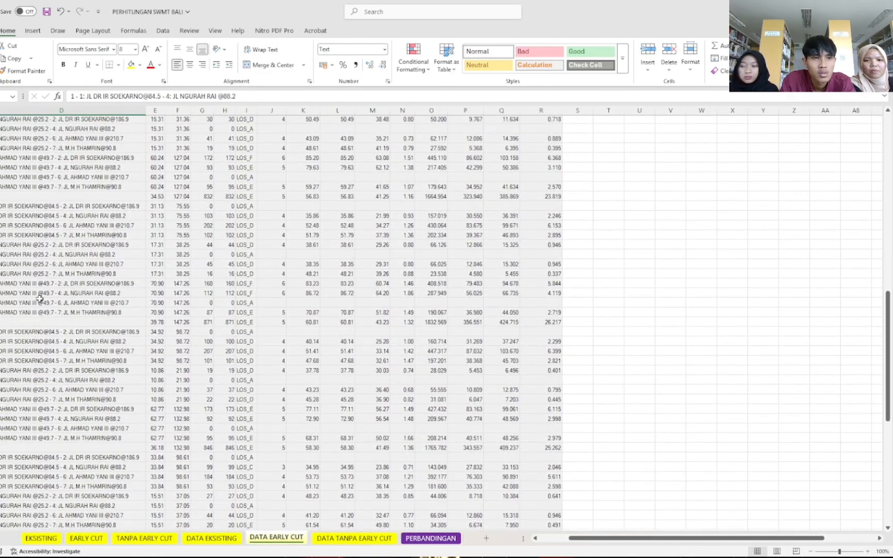
drag(721, 540, 693, 540)
scroll(755, 419, up, 1)
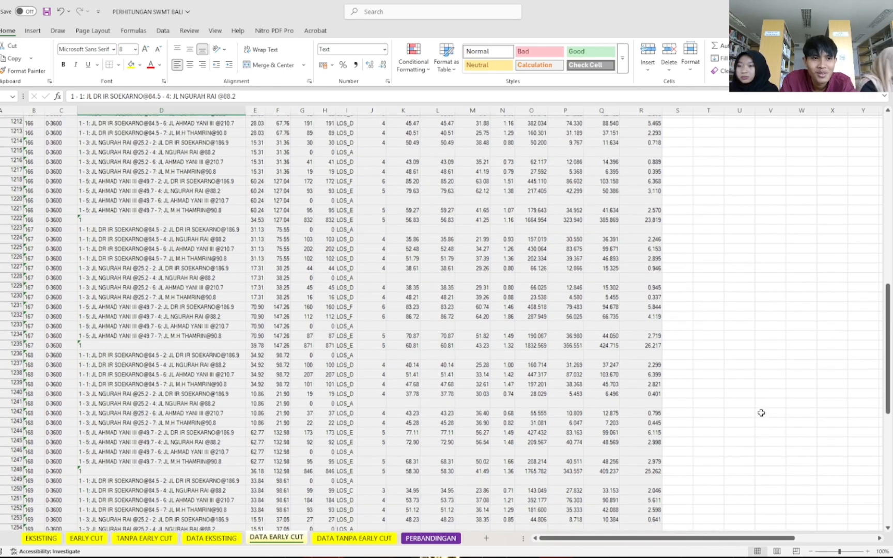
scroll(717, 463, up, 2)
click(770, 303)
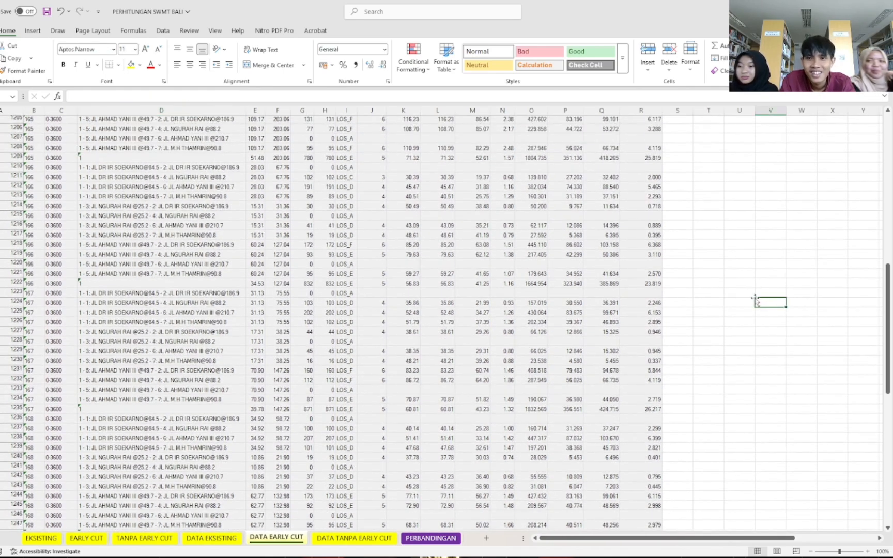
click(743, 290)
- Copy the Vehs all heading of the existing summary table into column U beside result row 1246
scroll(739, 292, up, 14)
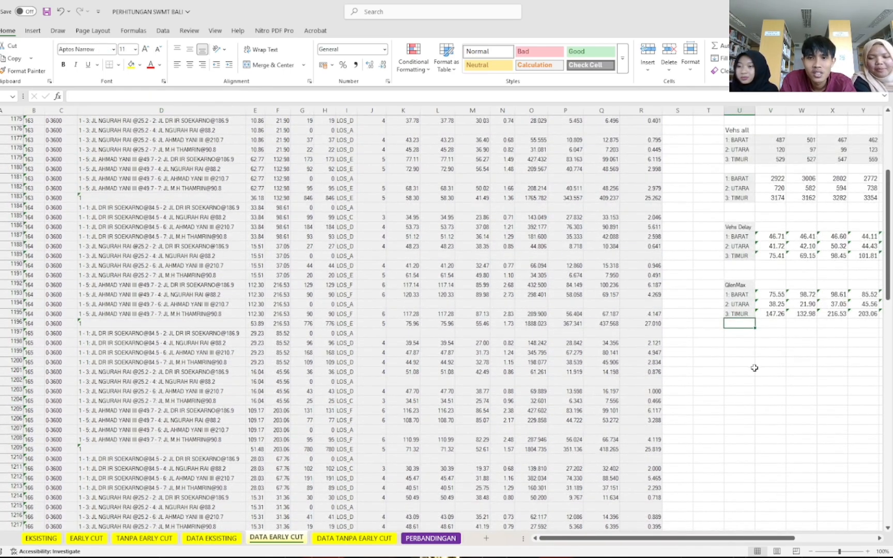
click(740, 248)
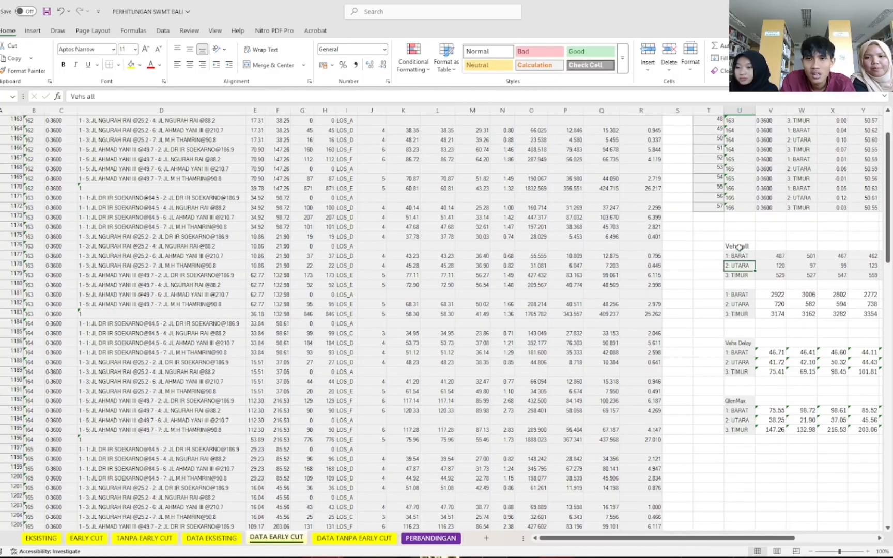
key(ctrl+c)
scroll(773, 316, down, 16)
scroll(773, 316, down, 7)
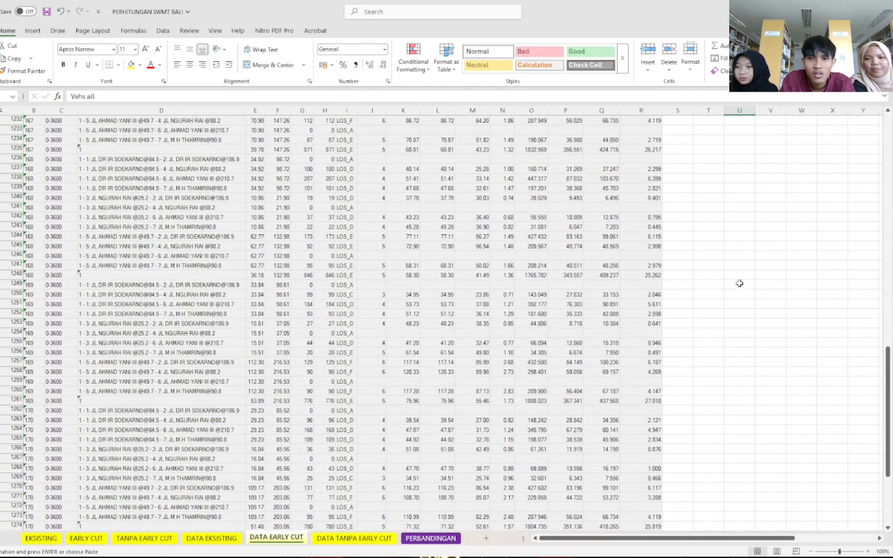
click(740, 255)
key(ctrl+v)
click(752, 285)
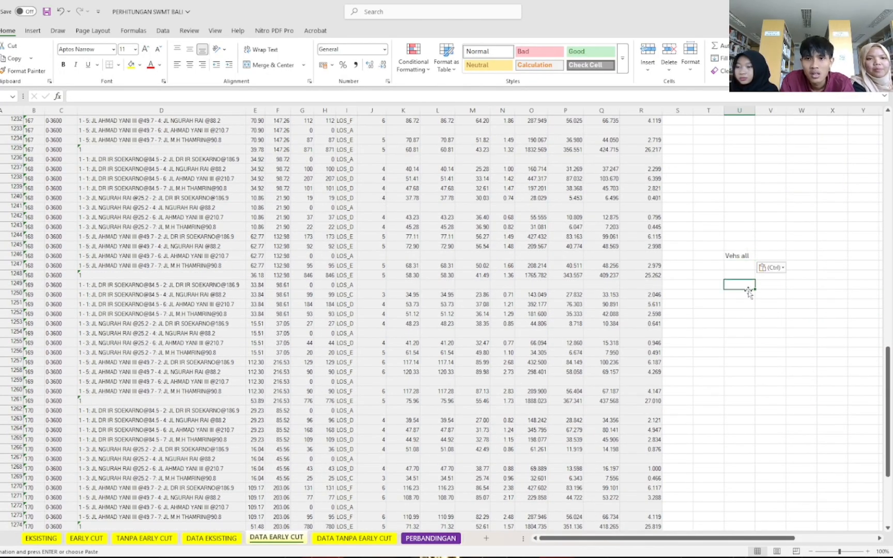
click(753, 296)
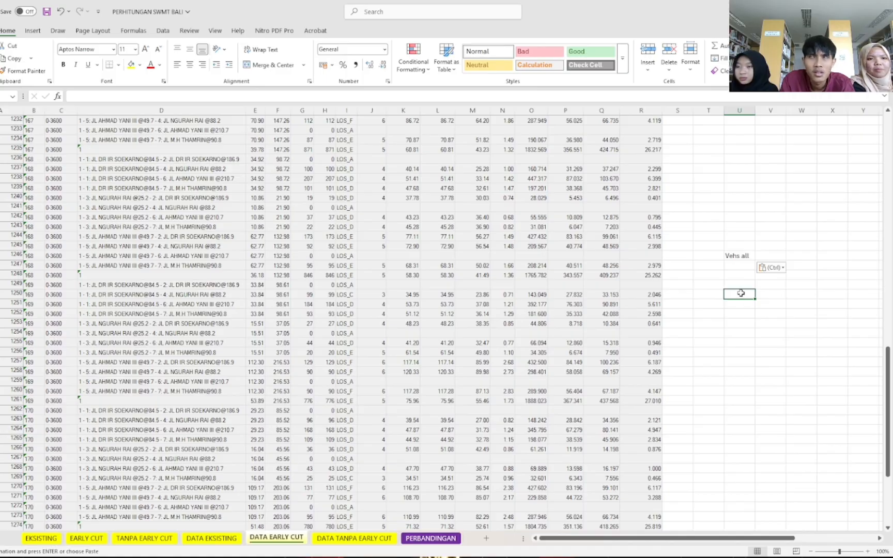
- Copy the QlenMax heading into column U beside result row 1251, below the new Vehs all heading
scroll(741, 293, down, 1)
scroll(720, 270, up, 1)
scroll(718, 279, down, 3)
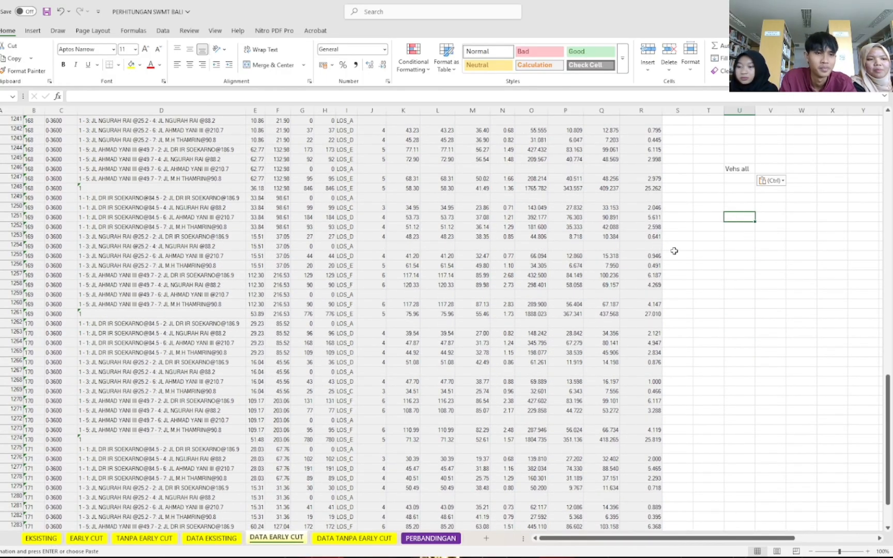
scroll(674, 250, up, 20)
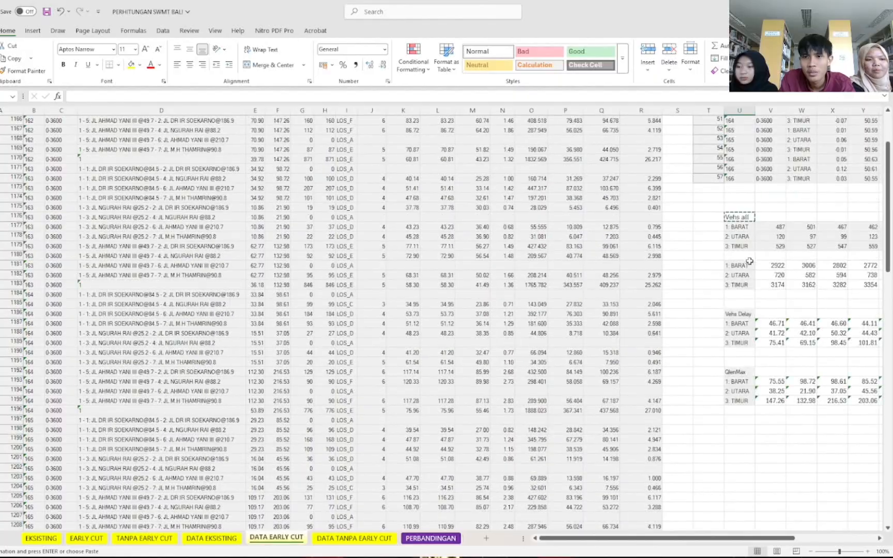
click(741, 371)
scroll(741, 370, down, 2)
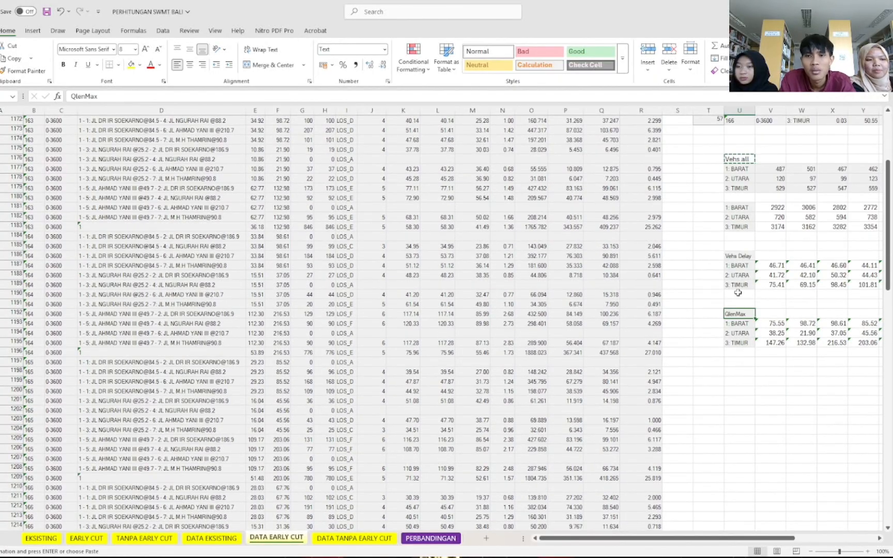
scroll(753, 290, down, 20)
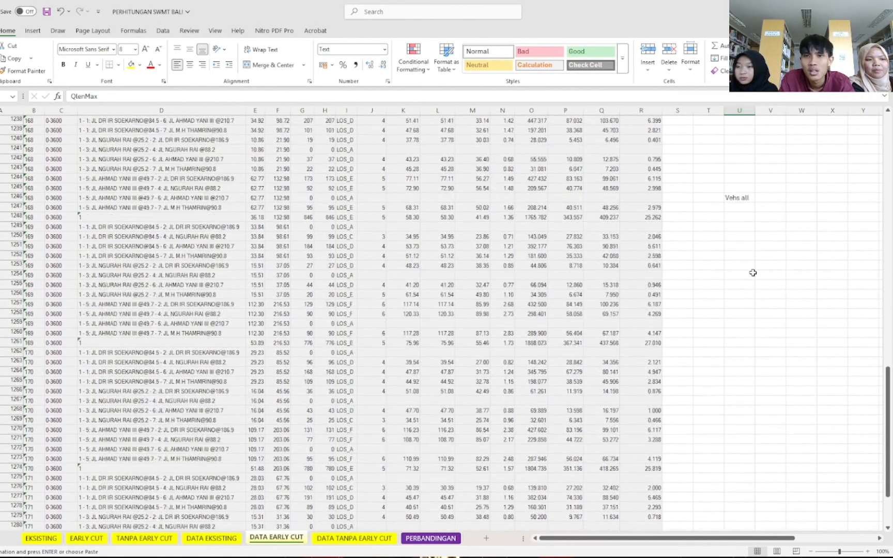
click(734, 247)
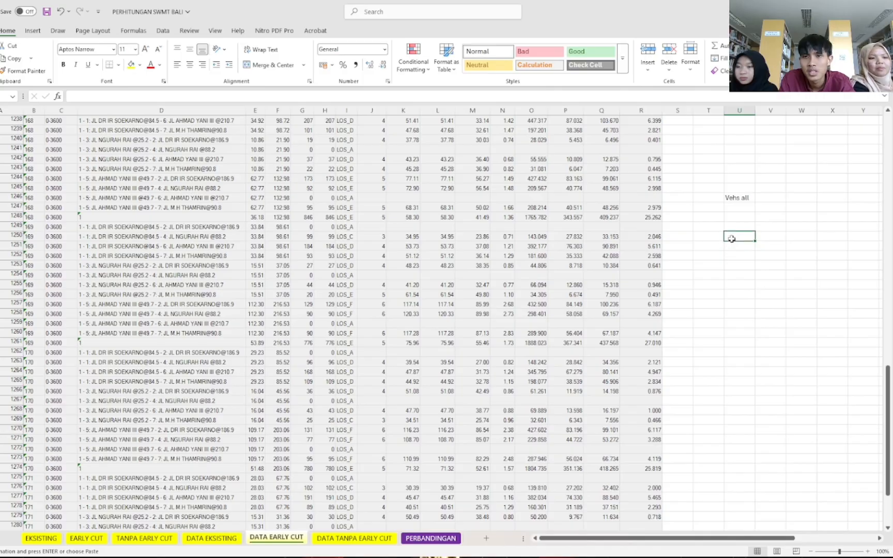
text(QlenMax)
- Copy the Vehs Delay heading into column U beside result row 1256, below the new QlenMax heading
scroll(792, 264, up, 20)
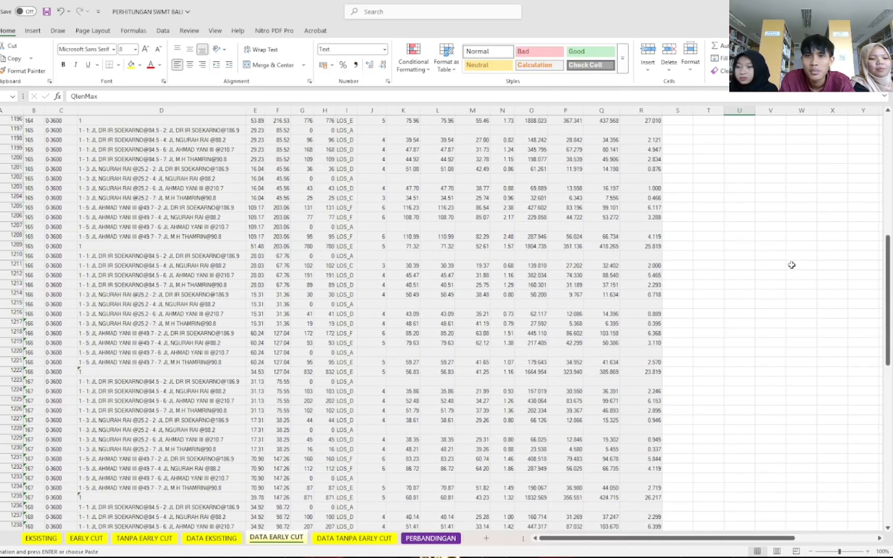
click(746, 258)
key(ctrl+c)
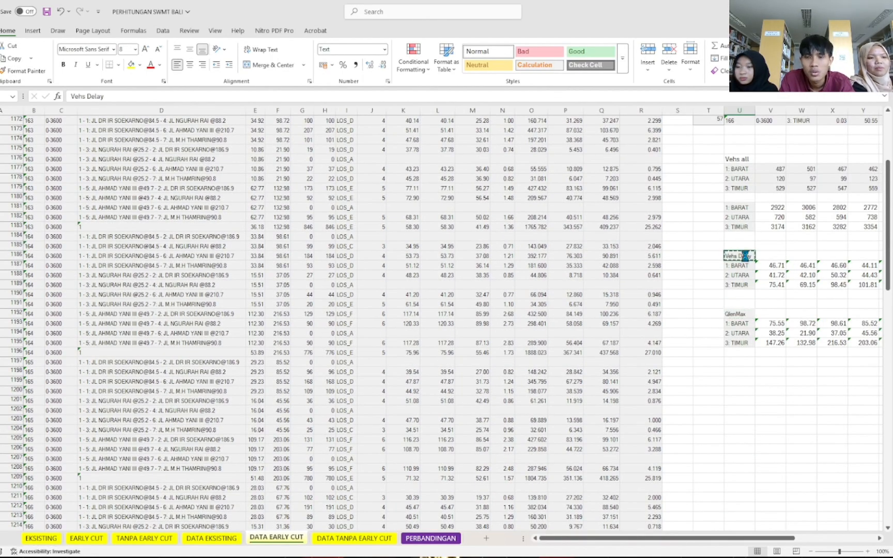
scroll(756, 268, down, 20)
scroll(756, 268, down, 1)
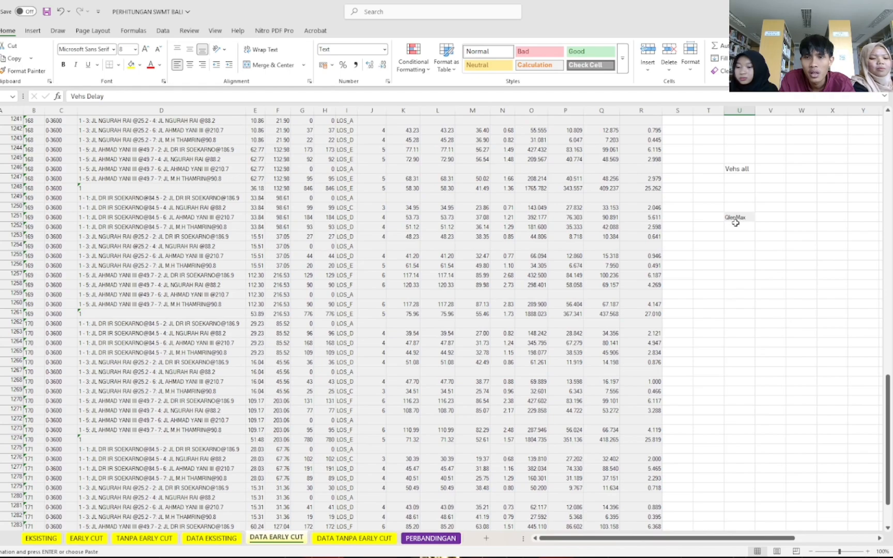
click(744, 259)
click(741, 267)
key(ctrl+v)
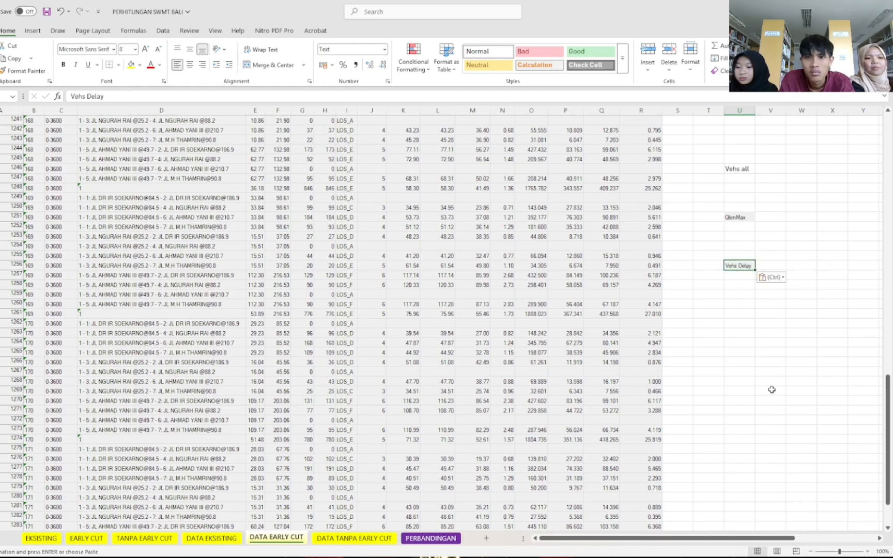
click(737, 372)
- Copy the approach labels 1: BARAT, 2: UTARA and 3: TIMUR from the existing summary tables to below the new Vehs all heading
scroll(736, 362, up, 3)
click(739, 264)
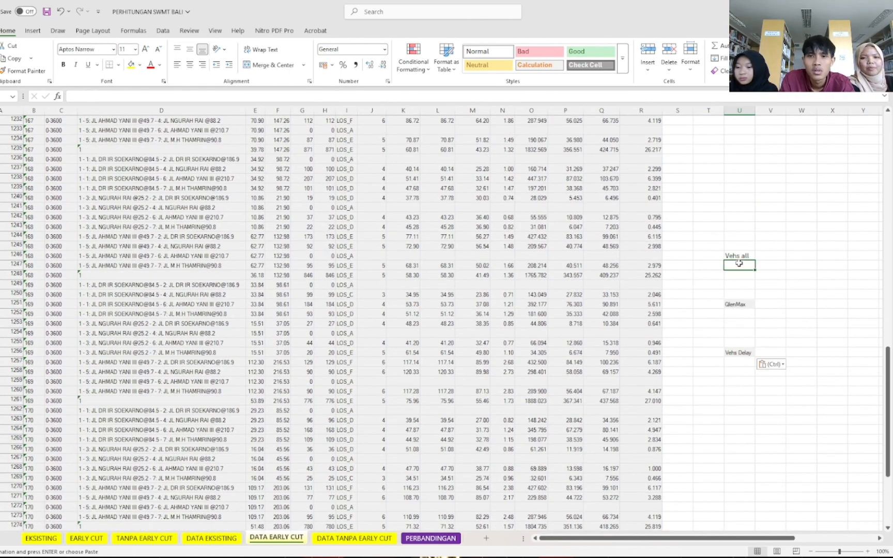
scroll(724, 243, up, 15)
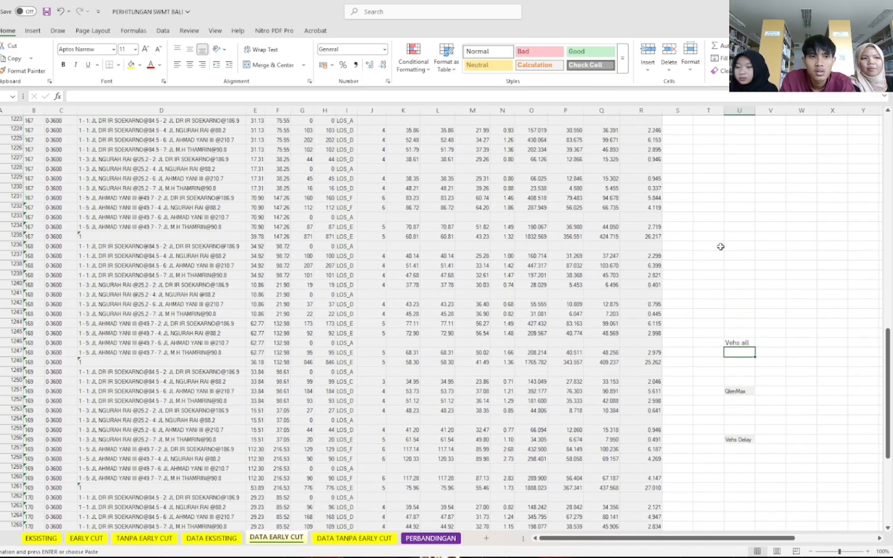
mouse_move(742, 180)
mouse_down()
mouse_move(744, 207)
mouse_move(743, 195)
mouse_up()
key(ctrl+c)
key(ctrl+q)
click(743, 187)
scroll(743, 195, down, 16)
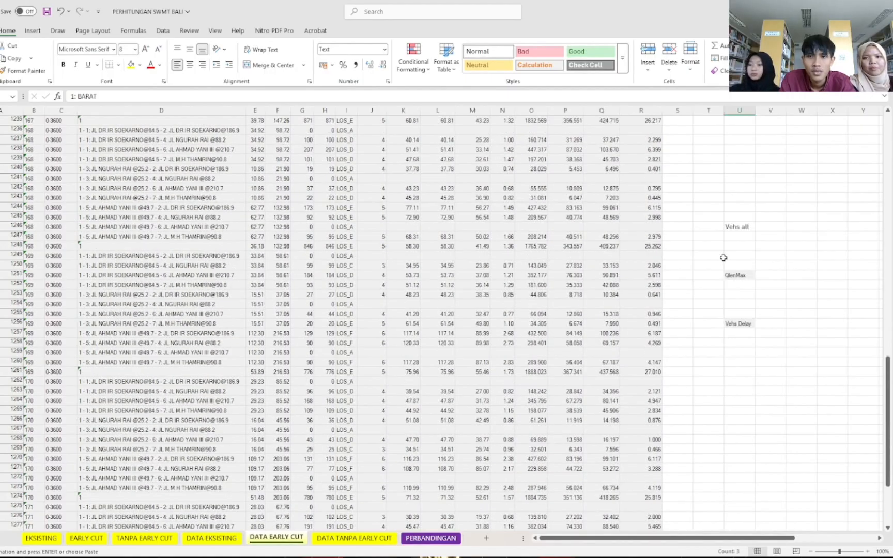
click(736, 236)
key(ctrl+v)
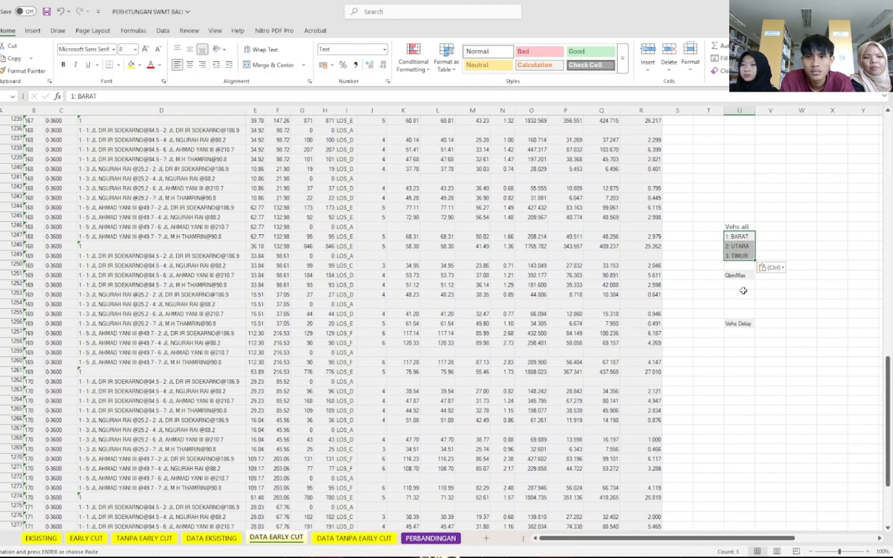
- Paste the BARAT, UTARA and TIMUR labels below the new QlenMax and Vehs Delay headings
click(739, 285)
key(Return)
click(741, 334)
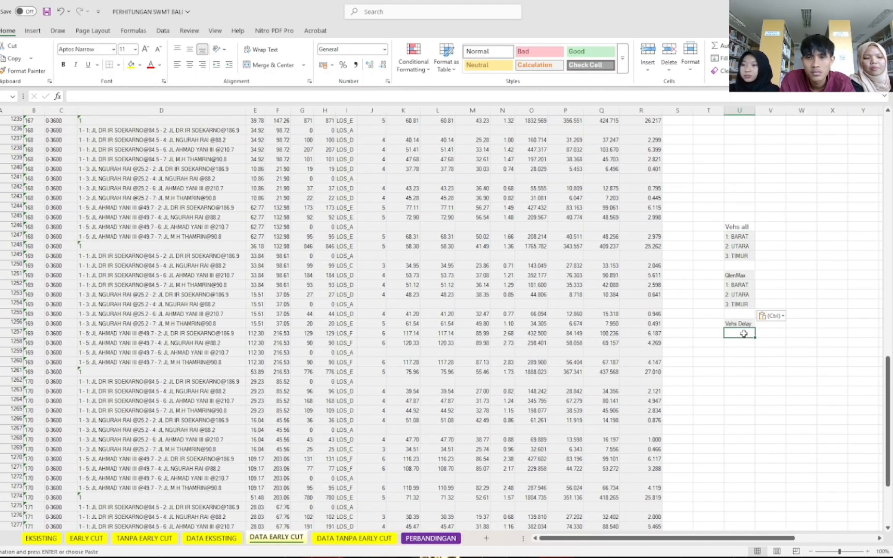
key(ctrl+v)
click(756, 255)
- Start a formula in the first value cell of the 1: BARAT row in the new Vehs all table
click(765, 237)
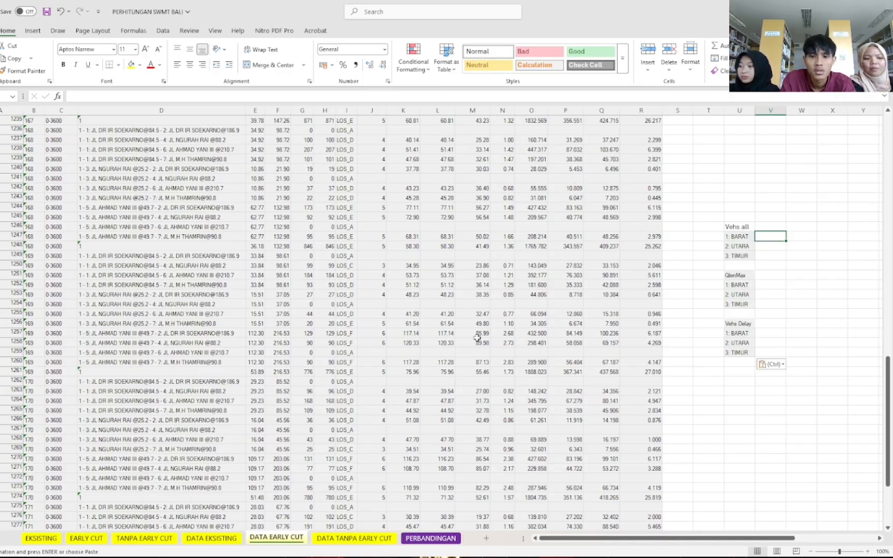
scroll(796, 269, down, 1)
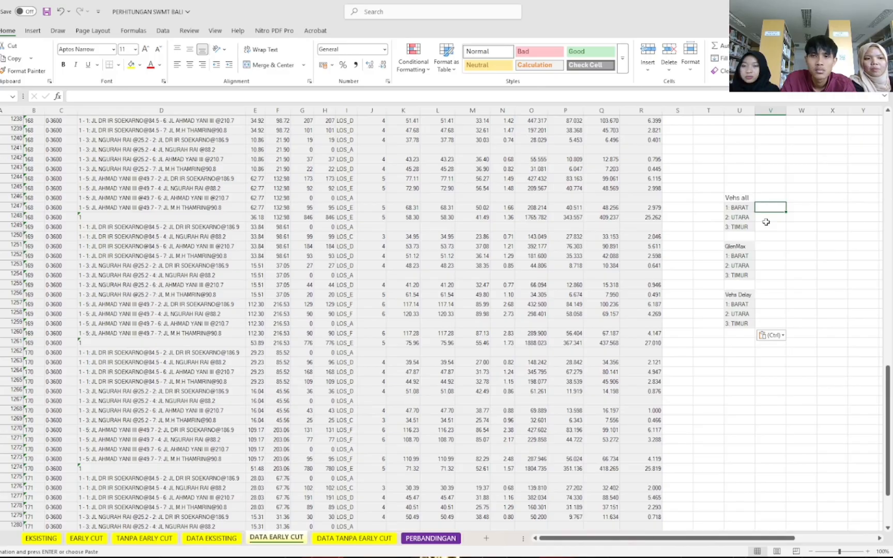
text(=)
scroll(197, 204, up, 20)
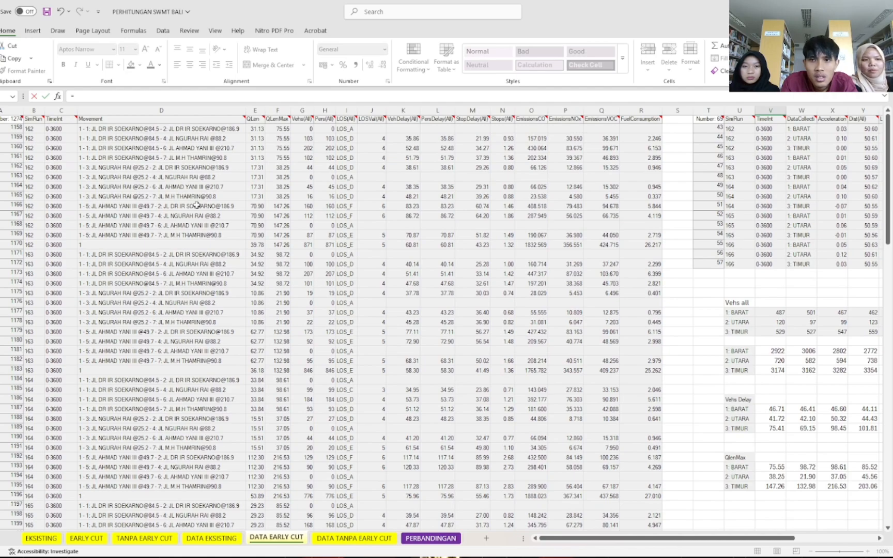
scroll(197, 204, down, 20)
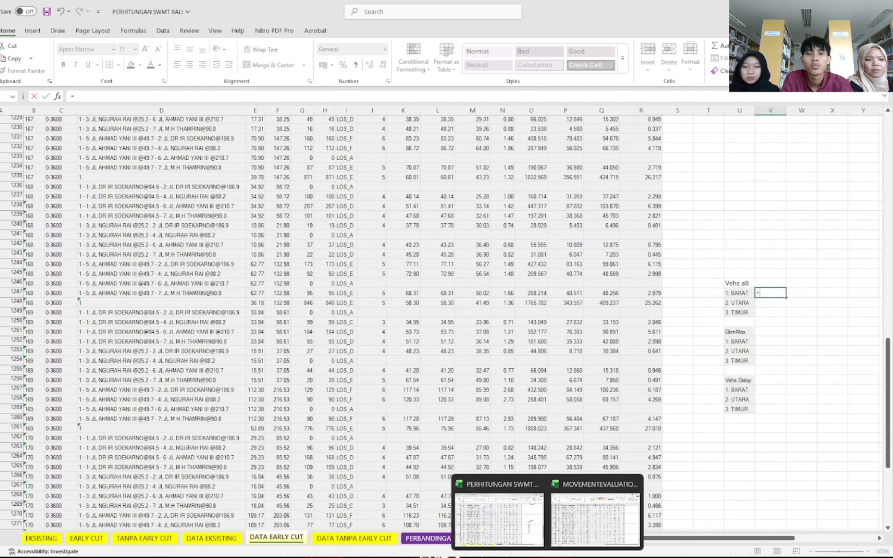
- Switch to PTV Vissim and examine the Data Collection Results, Queue Results and Node Results lists, including the queue lengths of runs 166 to 171
click(531, 555)
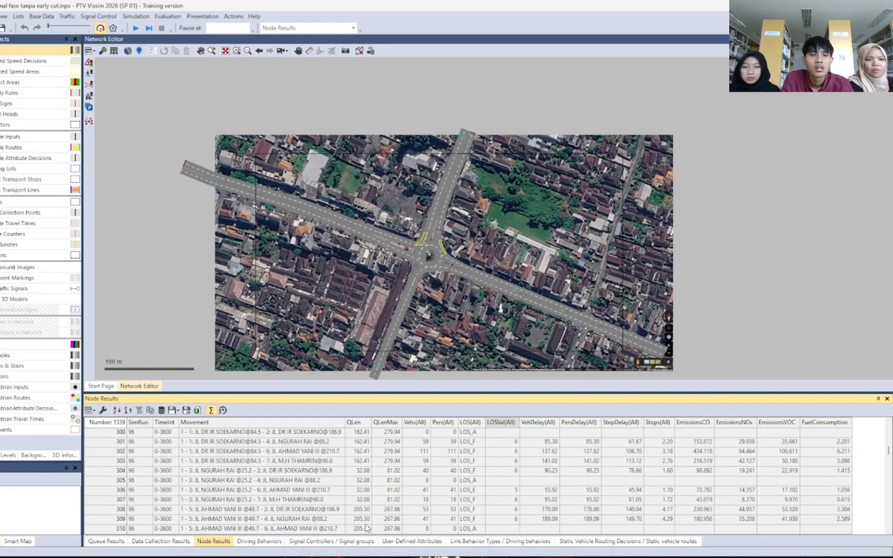
click(160, 541)
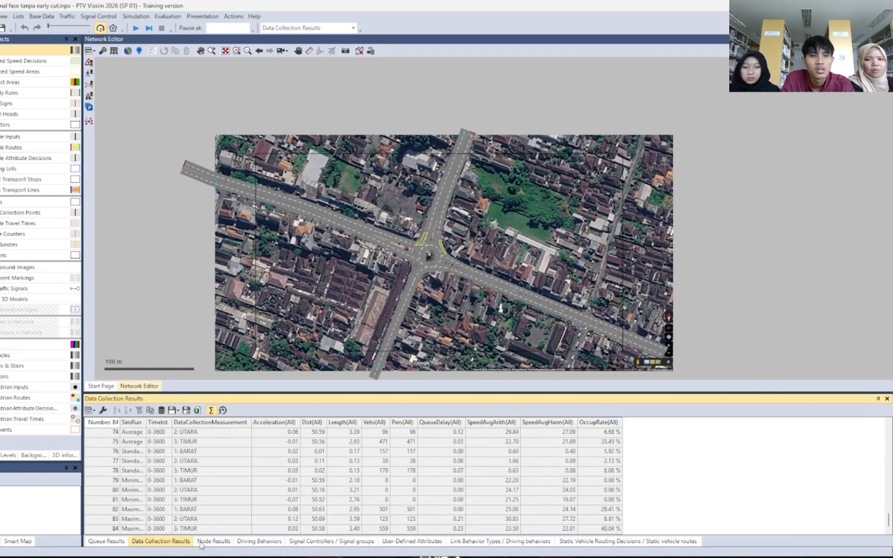
click(107, 541)
click(161, 541)
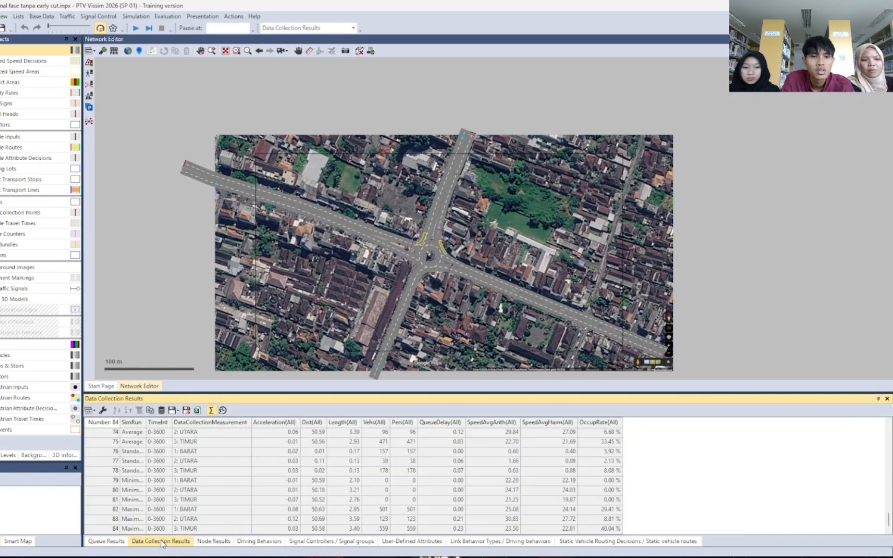
click(107, 541)
scroll(253, 453, down, 20)
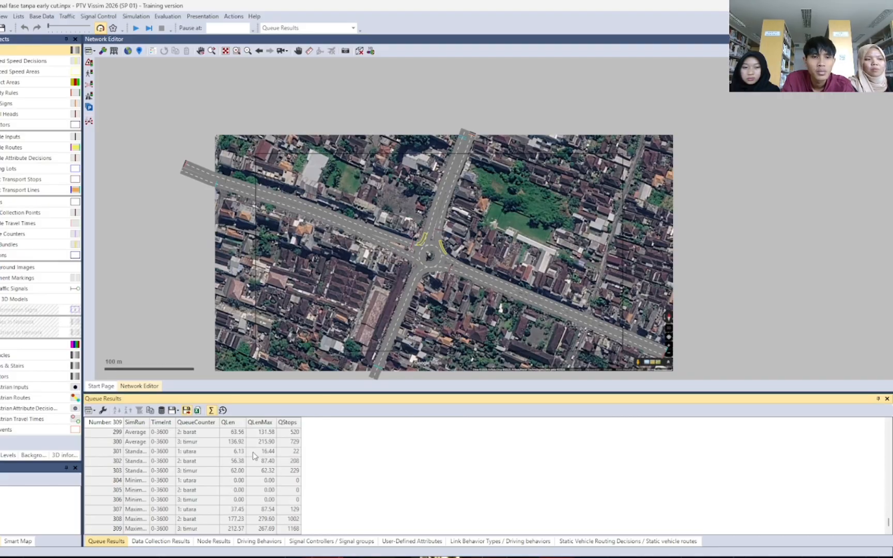
scroll(237, 509, up, 3)
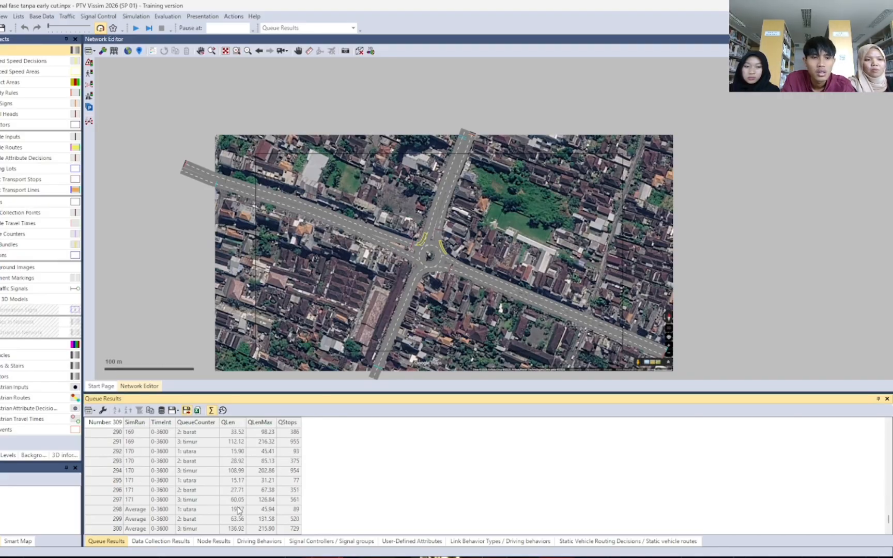
scroll(237, 510, up, 3)
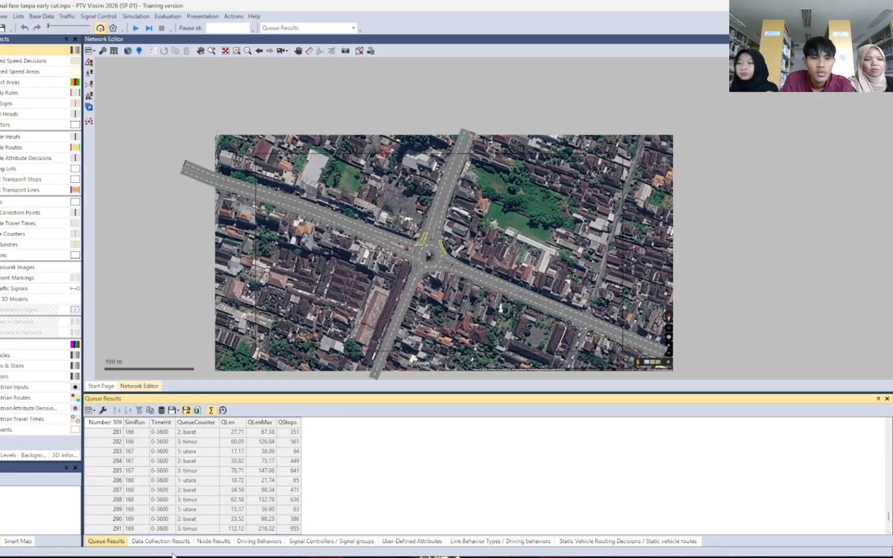
click(162, 542)
click(207, 543)
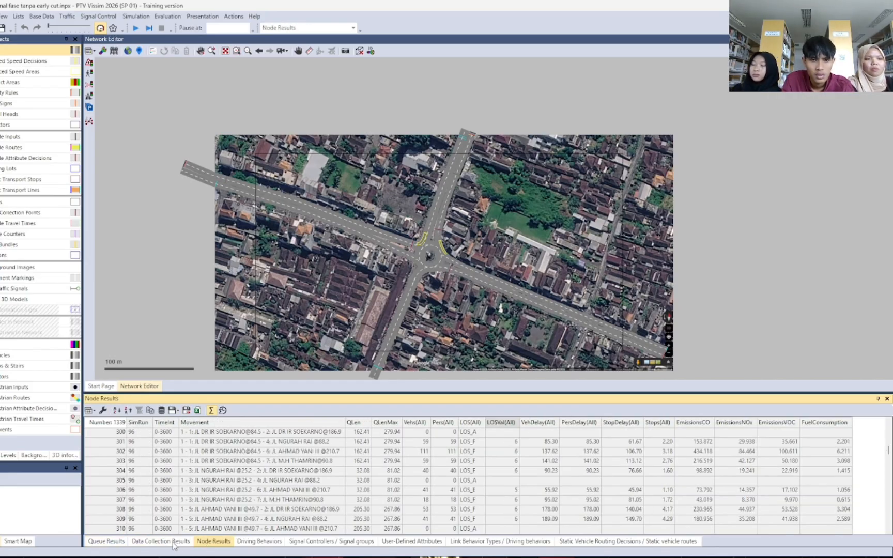
- In the PERHITUNGAN SWMT BALI workbook, complete the 1: BARAT formula below the new Vehs all heading as the average of QLenMax cells F67:F70
mouse_move(548, 557)
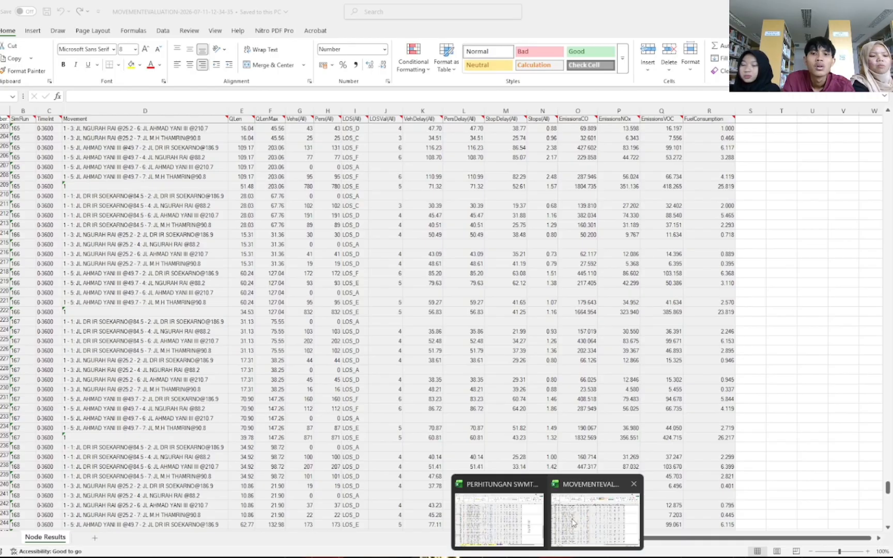
click(531, 513)
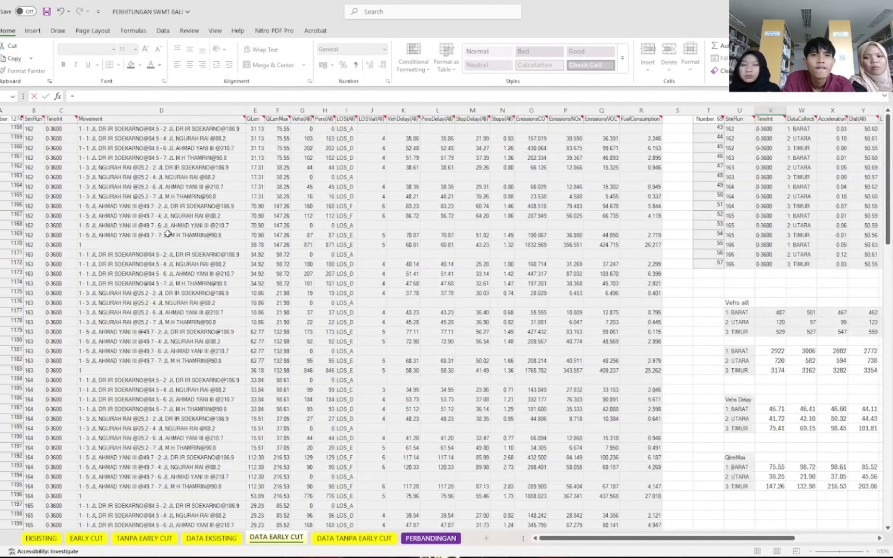
scroll(168, 234, down, 20)
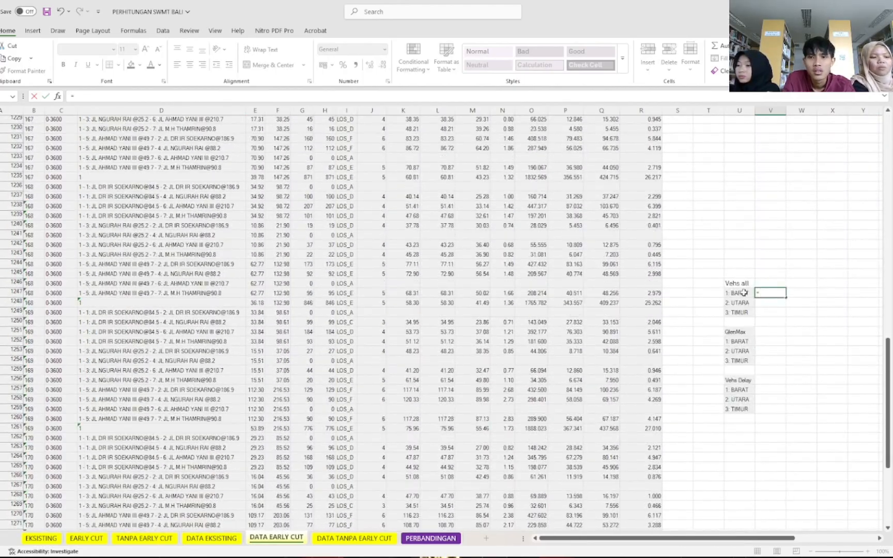
scroll(817, 383, up, 4)
scroll(515, 380, up, 20)
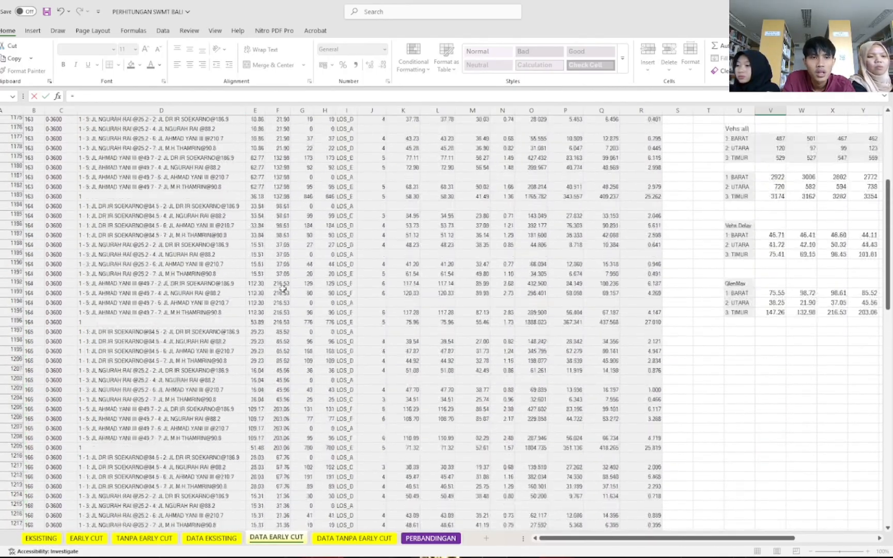
scroll(279, 219, down, 20)
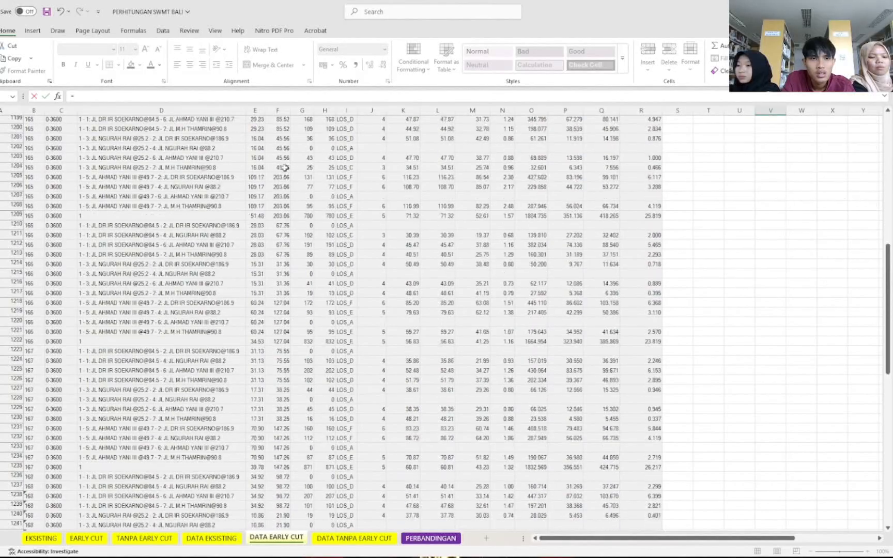
scroll(279, 220, up, 3)
scroll(279, 220, down, 6)
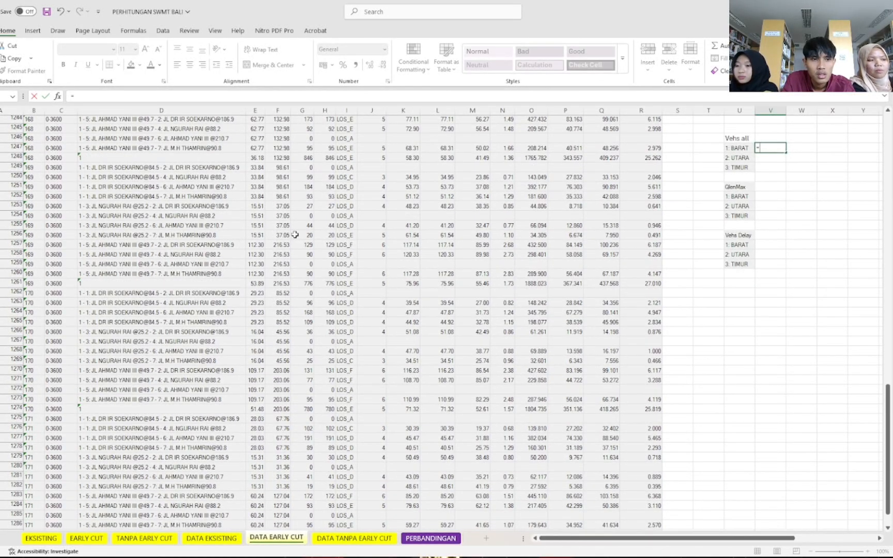
scroll(295, 234, up, 4)
scroll(293, 247, up, 3)
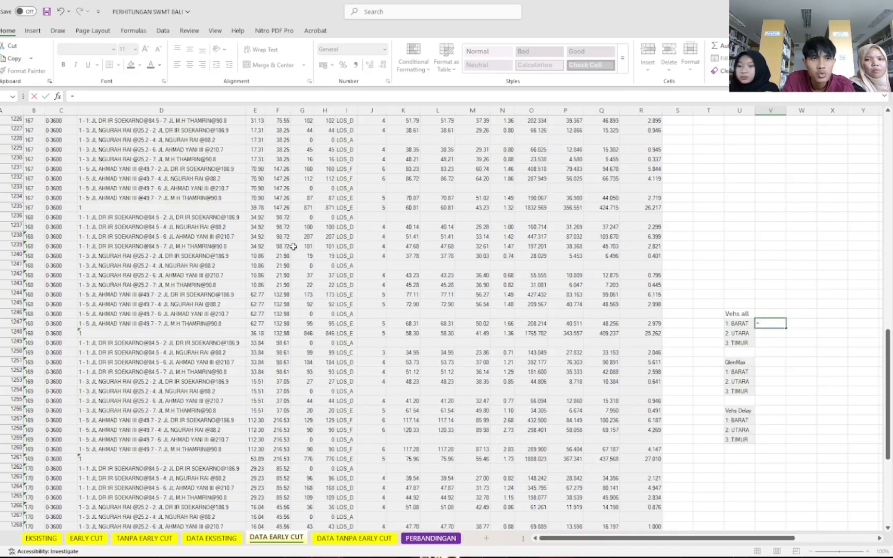
text(AVERAGE()
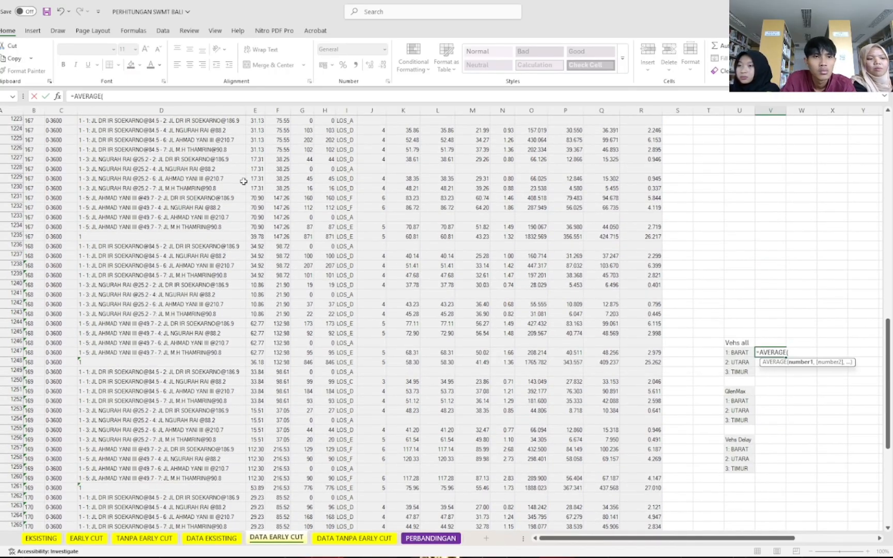
scroll(243, 181, up, 3)
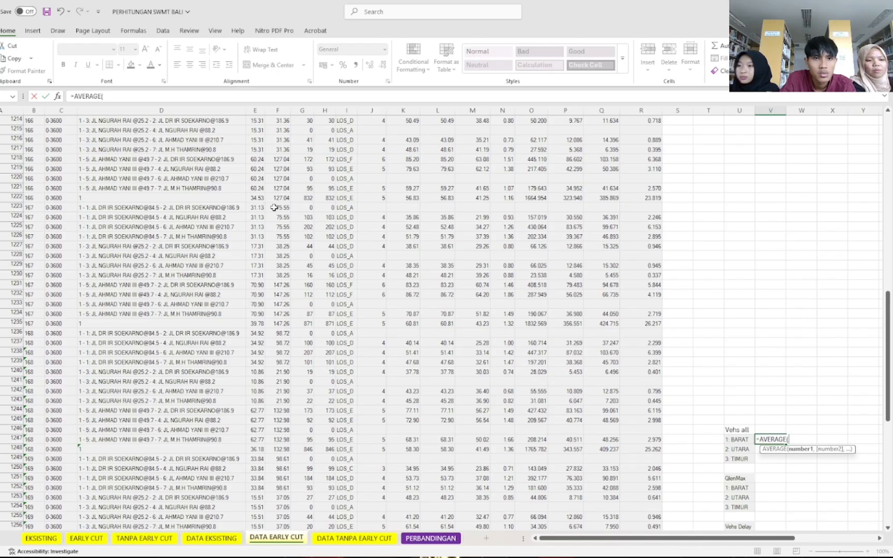
drag(274, 208, 286, 238)
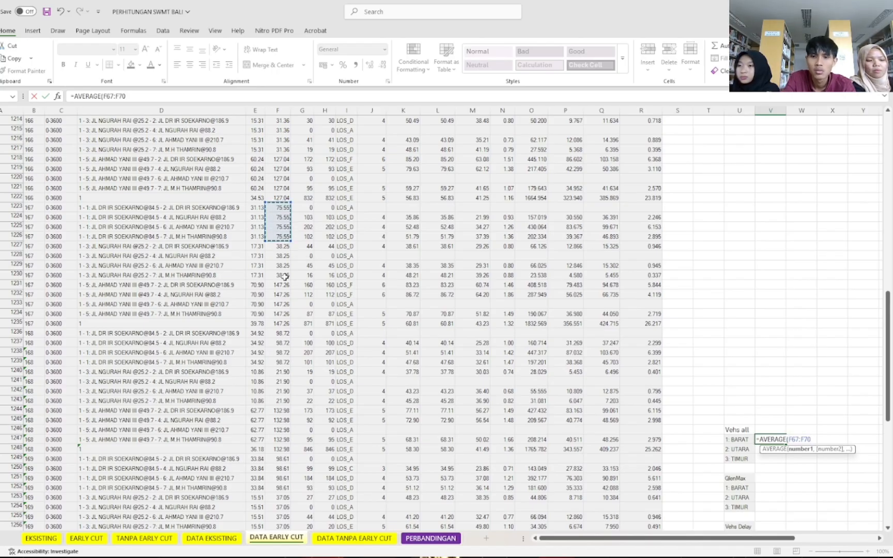
key(Return)
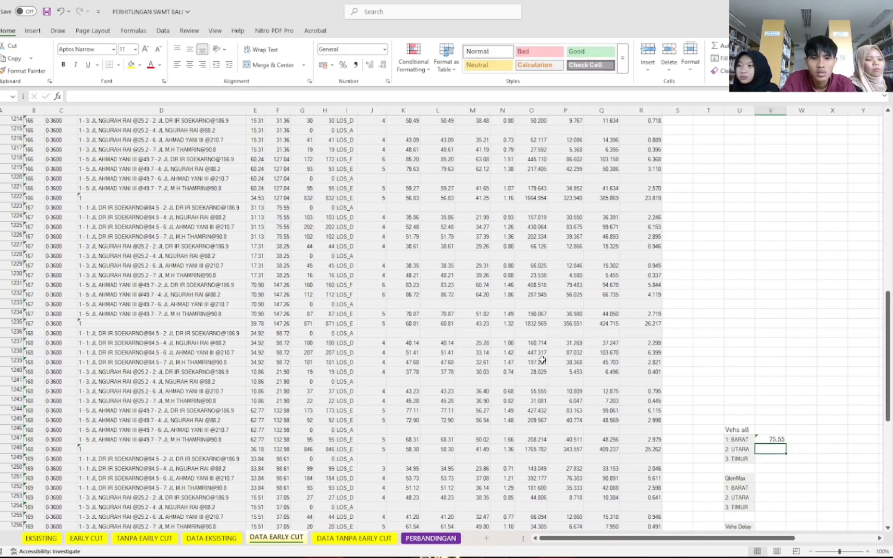
- Start an AVERAGE formula in the 2: UTARA row below the new Vehs all heading
text(=)
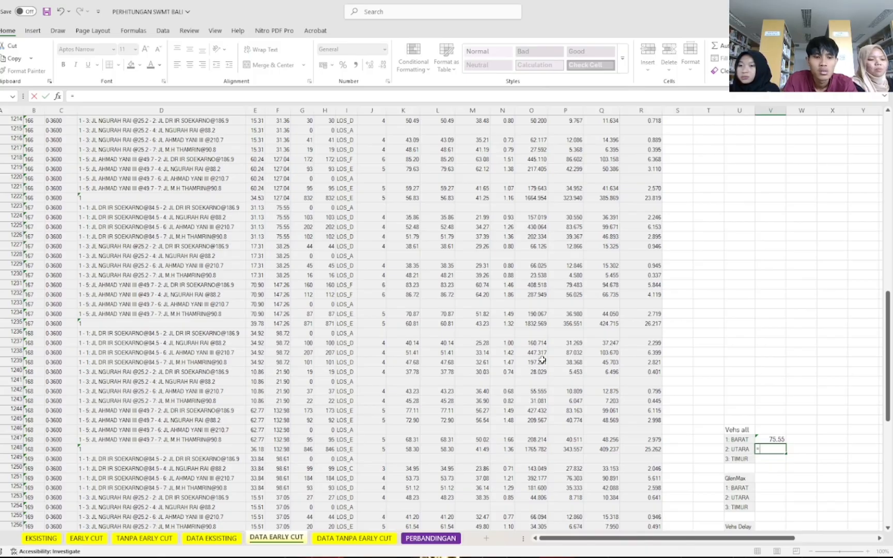
text(AVERA)
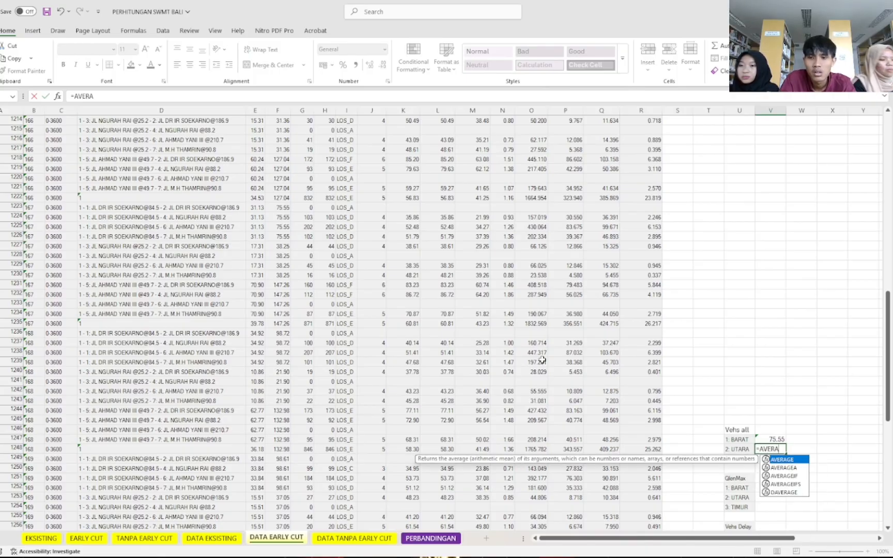
key(Tab)
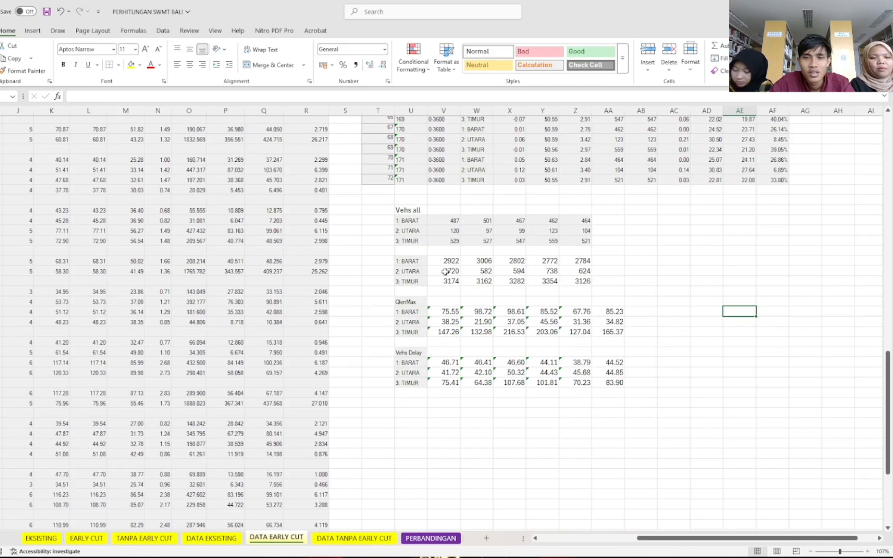
- Review the summary values on DATA EARLY CUT and the Skenario 0 GEH and MAPE validation tables on EARLY CUT, including the source of cell D36
drag(447, 262, 618, 383)
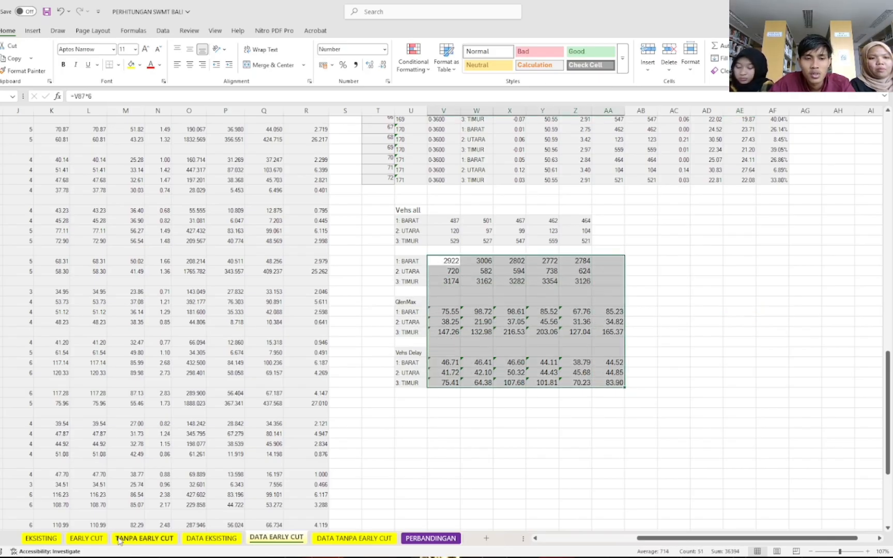
click(86, 538)
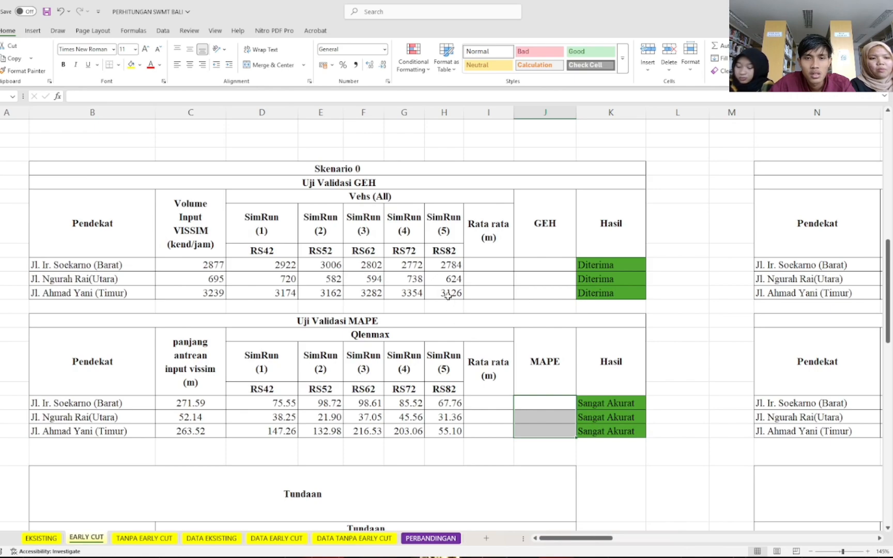
click(291, 264)
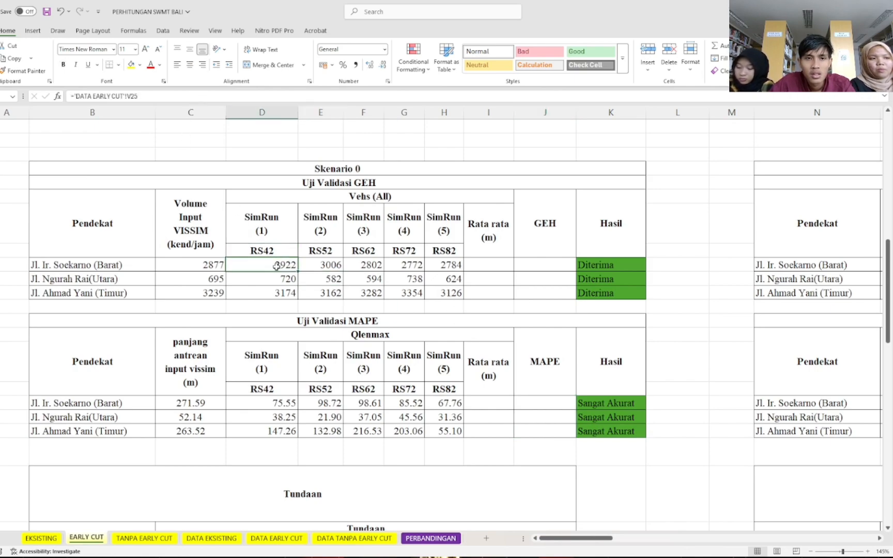
scroll(312, 282, down, 2)
scroll(312, 281, up, 1)
scroll(222, 289, up, 3)
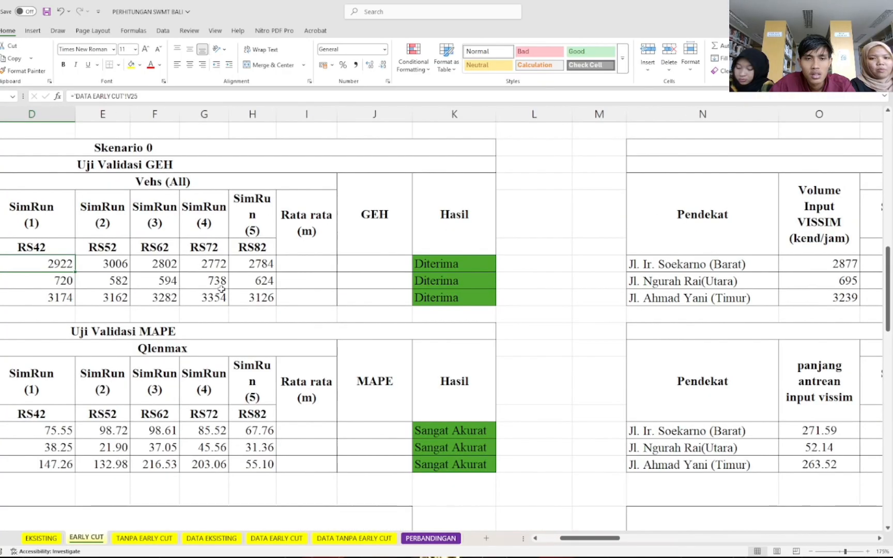
drag(578, 543, 557, 543)
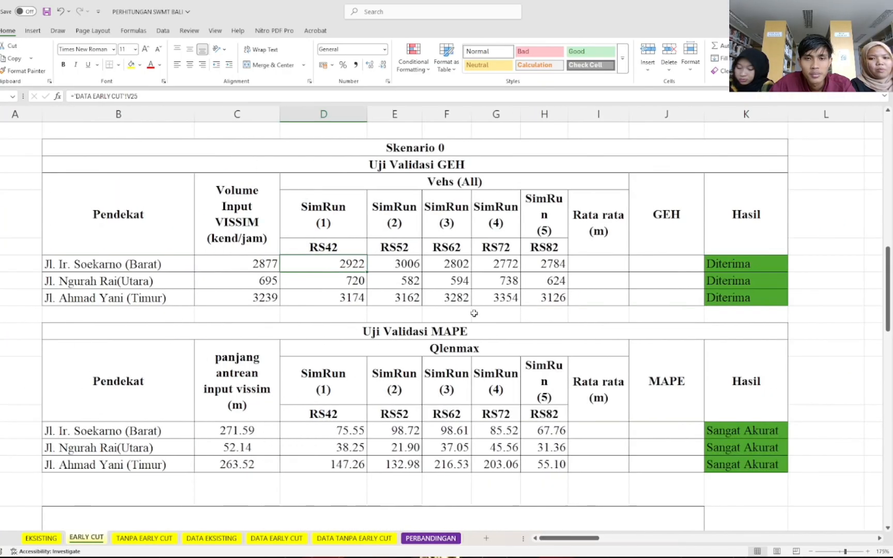
scroll(458, 337, down, 1)
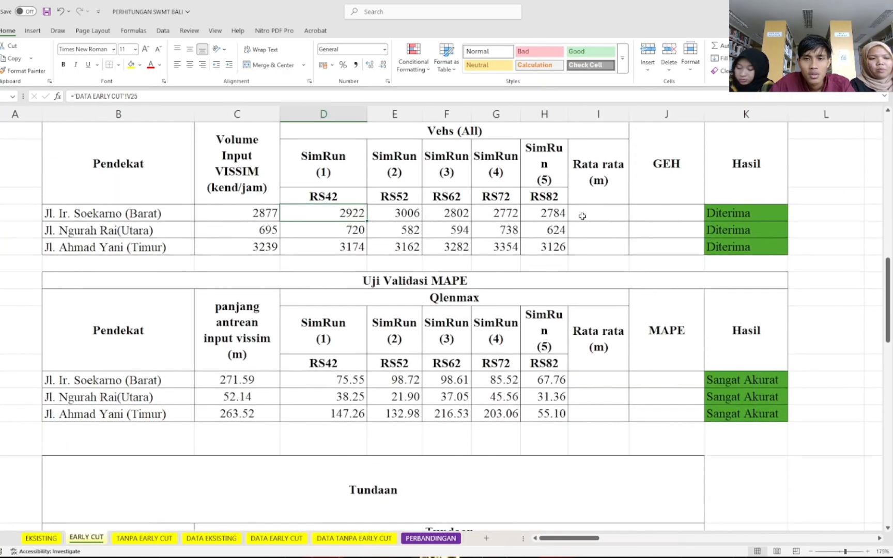
- Start a formula in the Rata rata cell of the Jl. Ir. Soekarno (Barat) row in the GEH validation table
click(583, 216)
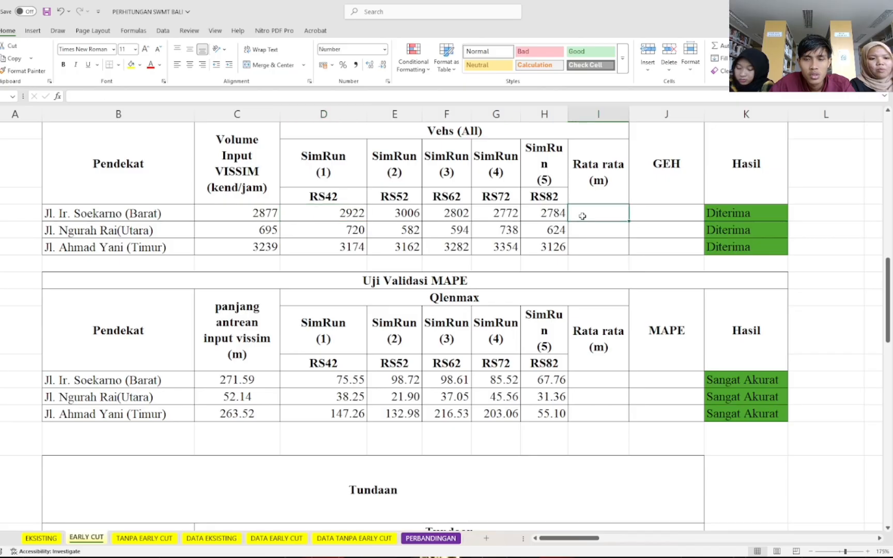
text(=)
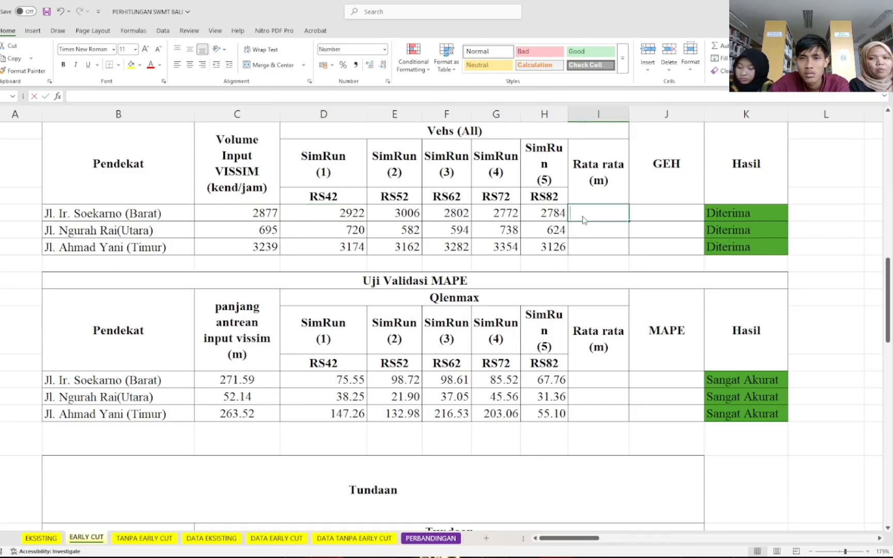
drag(336, 216, 548, 214)
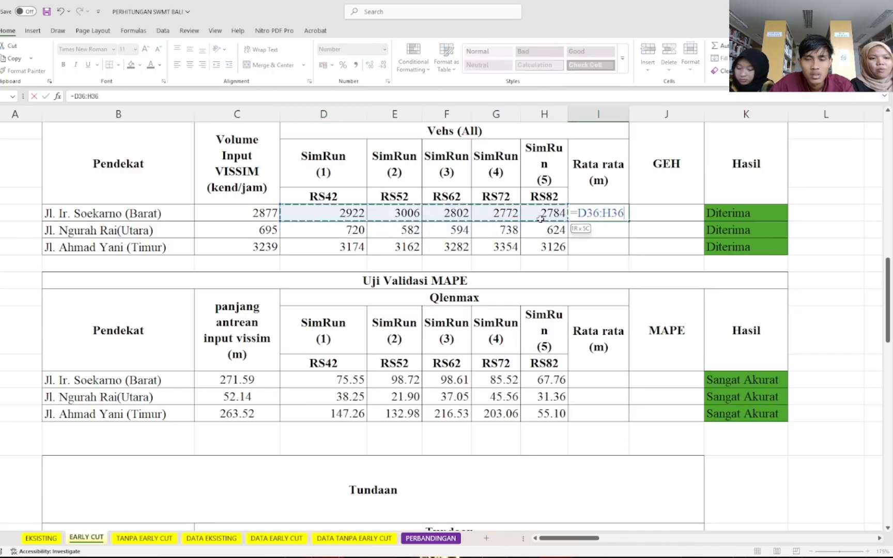
key(BackSpace)
key(BackSpace)
key(BackSpace)
key(BackSpace)
key(BackSpace)
key(BackSpace)
key(BackSpace)
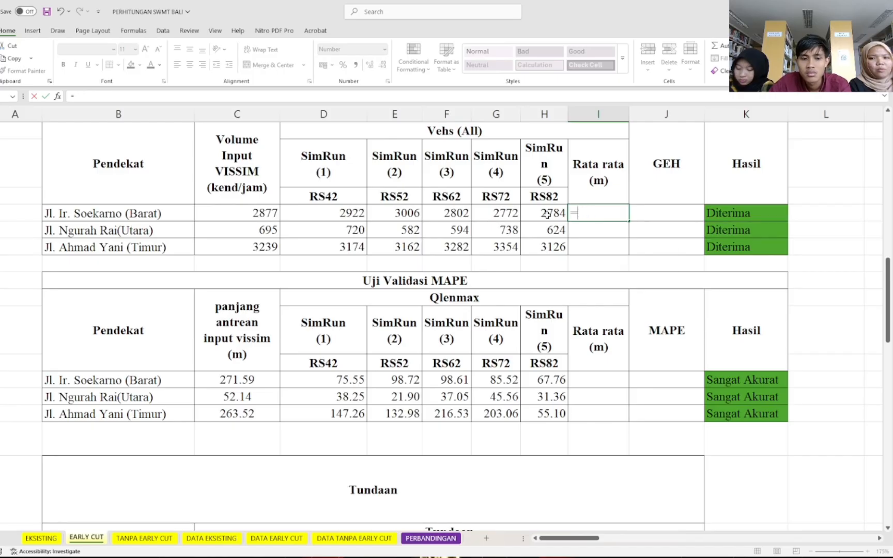
- Average the five Barat SimRun volumes with AVERAGE(D36:H36) in the Rata rata column and fill the formula down to the Utara and Timur rows
text(aver)
key(Tab)
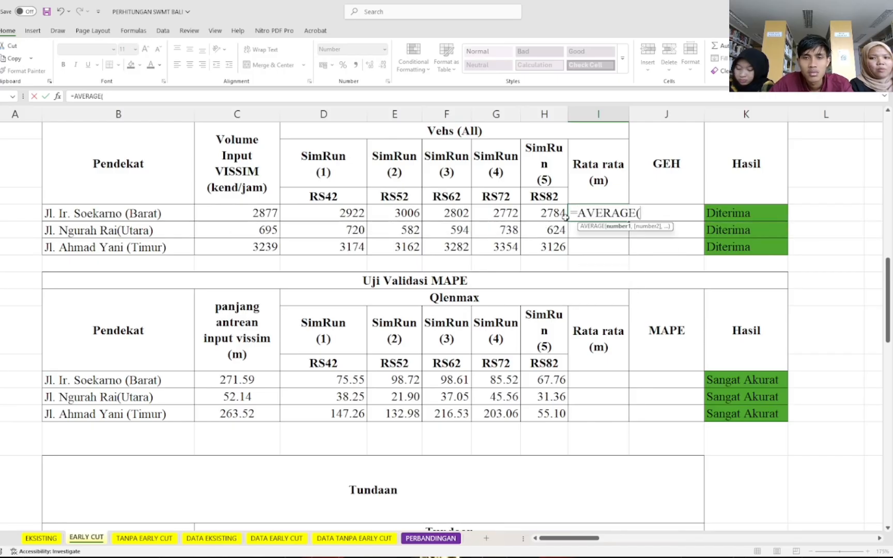
drag(341, 217, 564, 217)
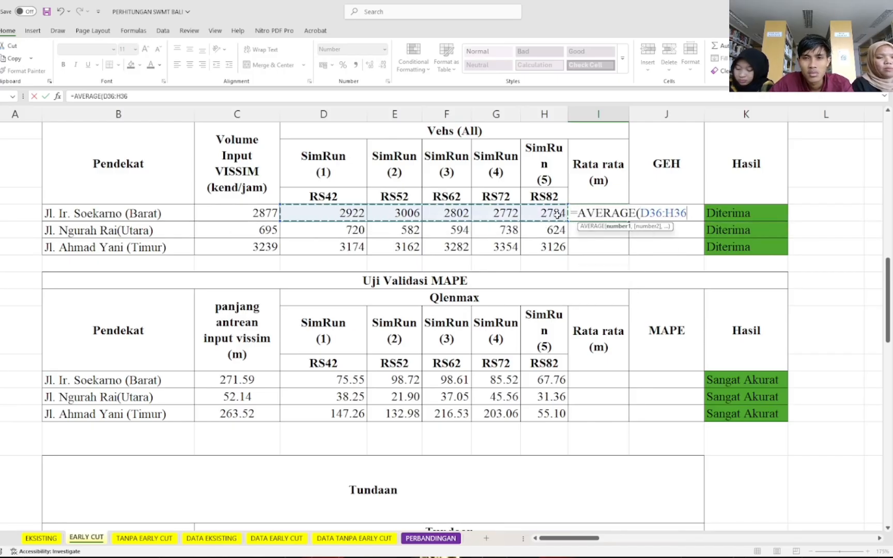
key(Return)
click(619, 201)
click(618, 208)
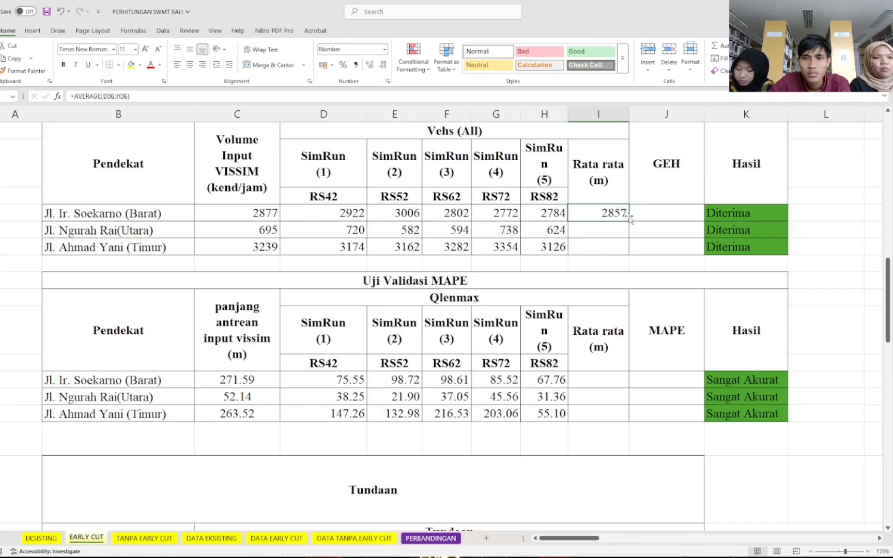
drag(629, 221, 630, 249)
- Start the GEH formula for the Jl. Ir. Soekarno (Barat) row as =SQRT(2*(C36-I36)^2/, using its input volume and Rata rata
click(647, 208)
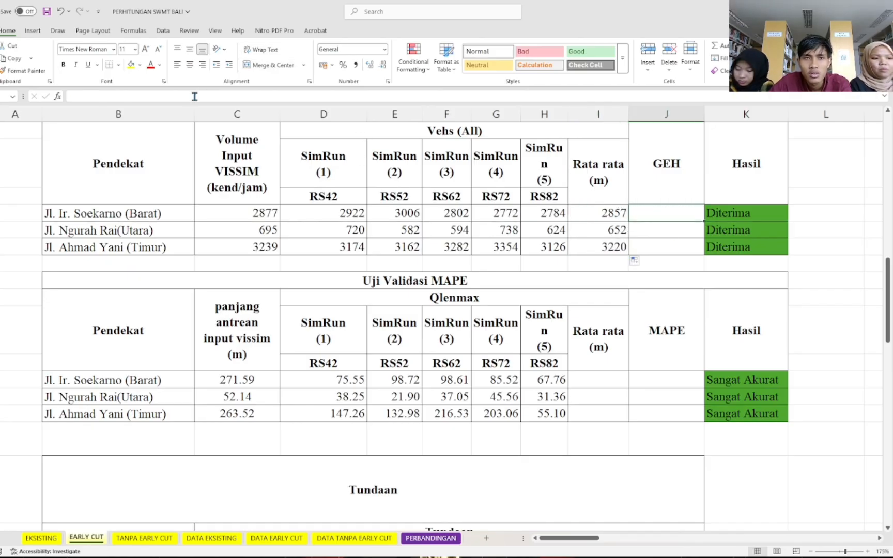
text(=)
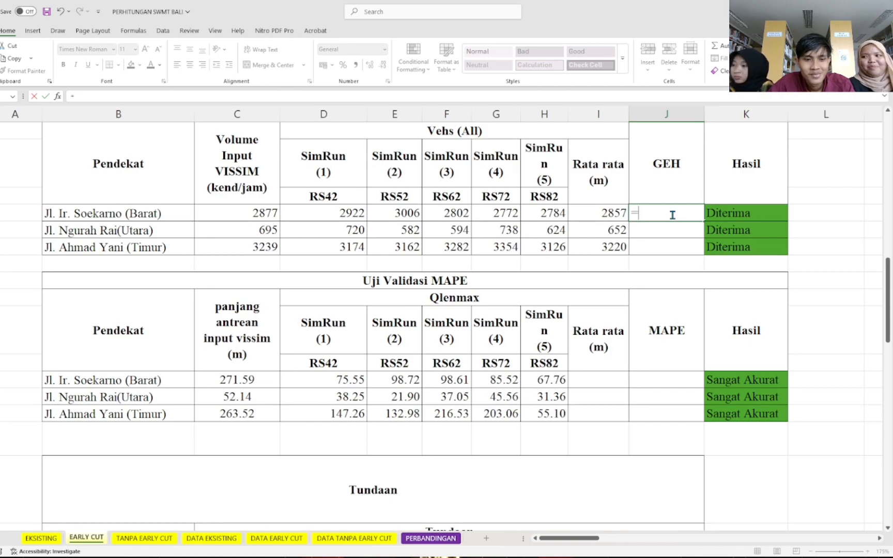
text(sqr)
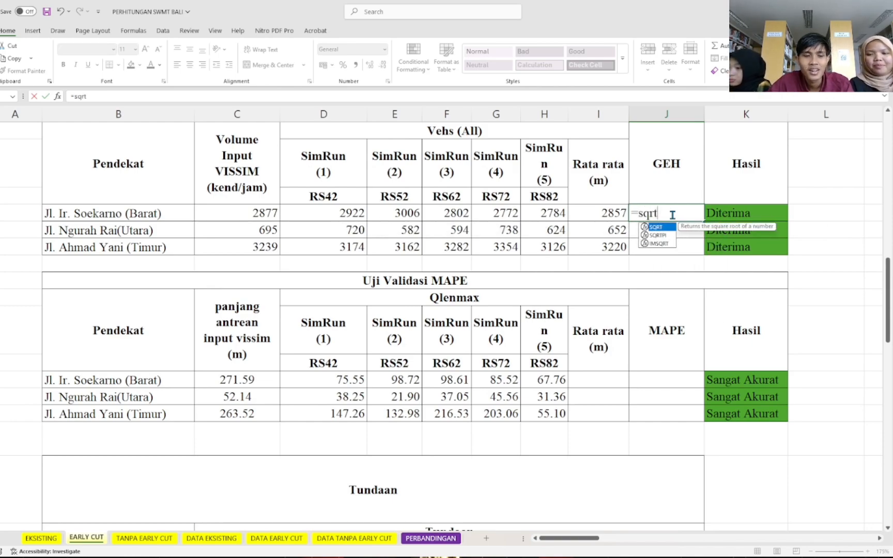
text(t)
key(Tab)
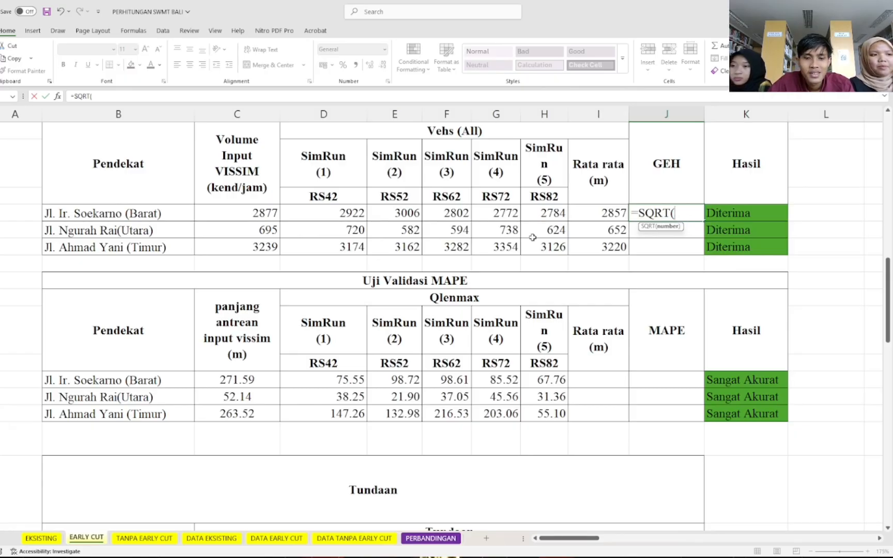
text(2)
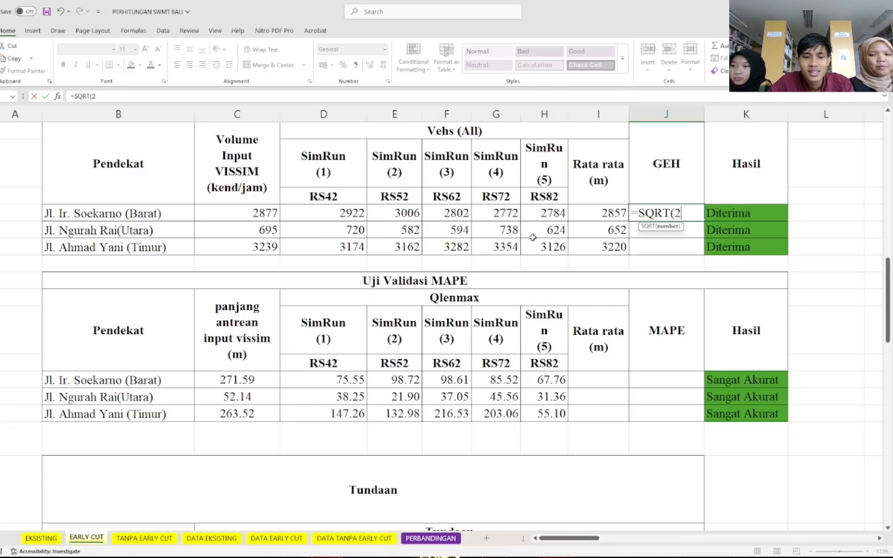
text(*)
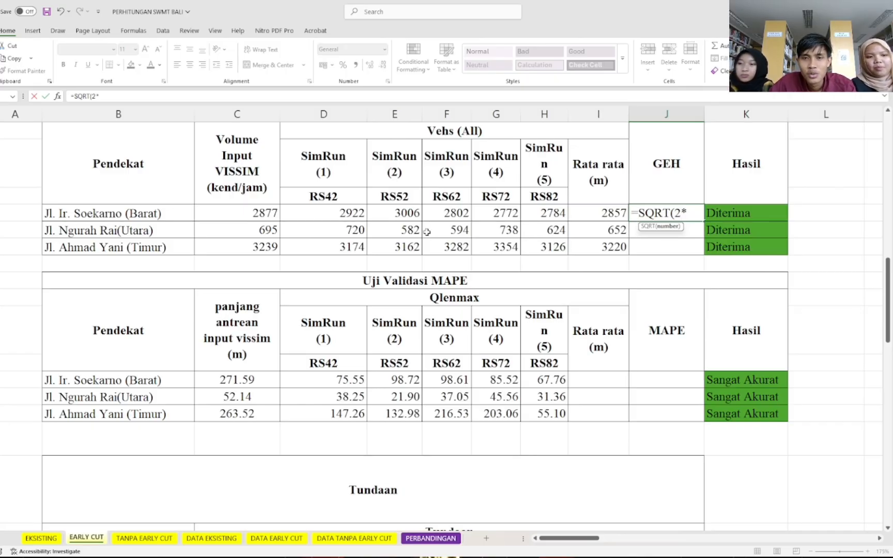
text(()
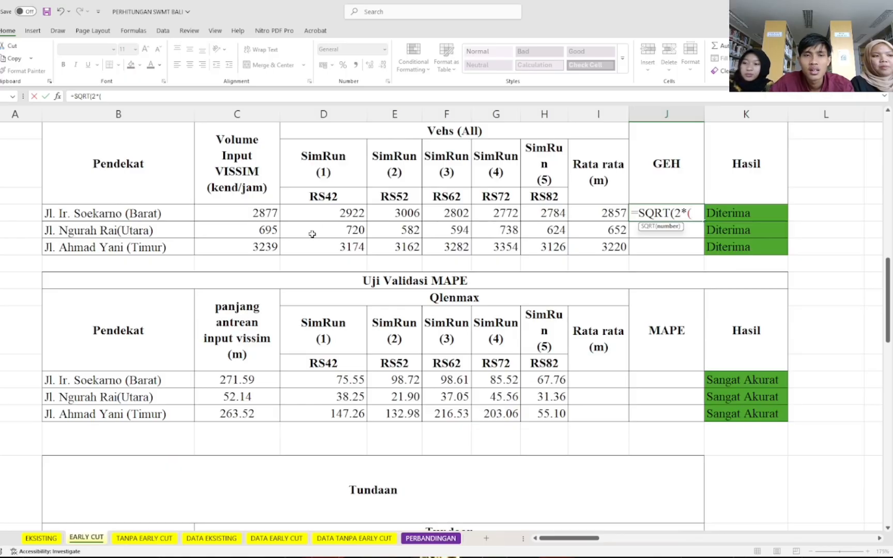
click(259, 213)
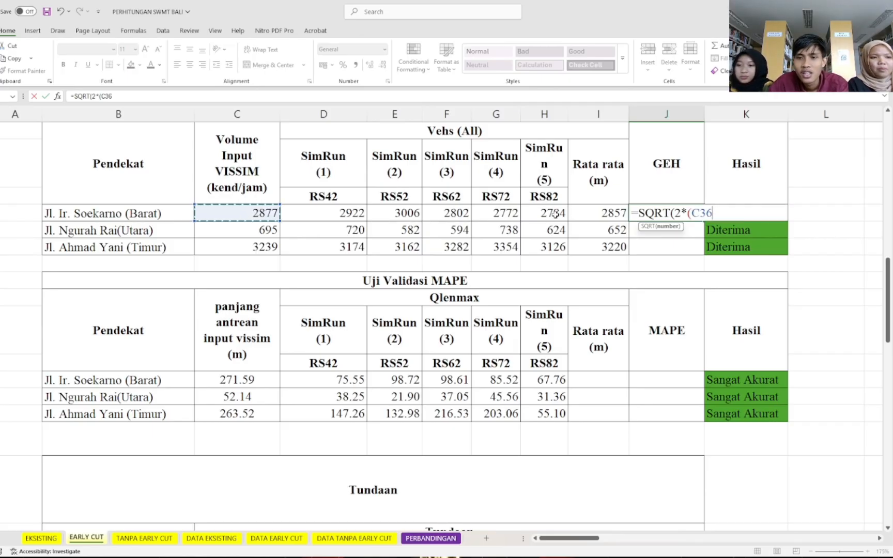
text(-)
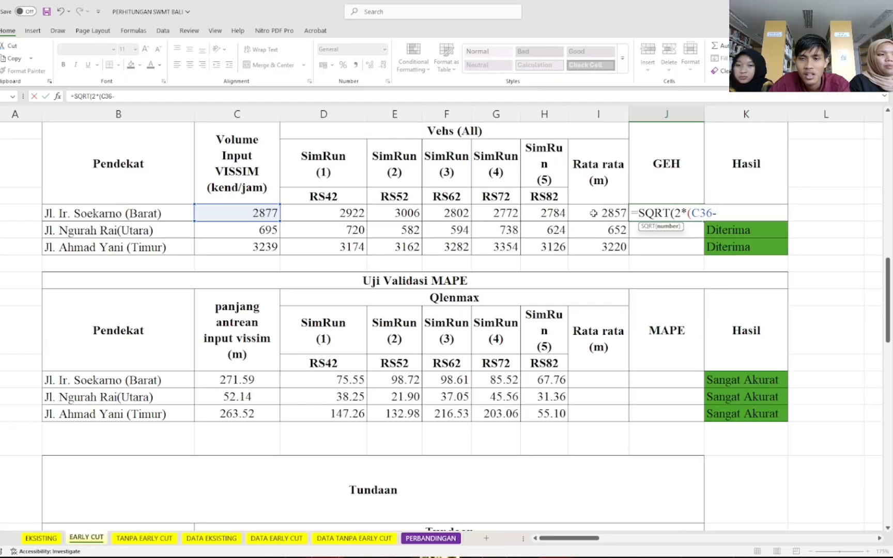
click(594, 213)
text()^2/)
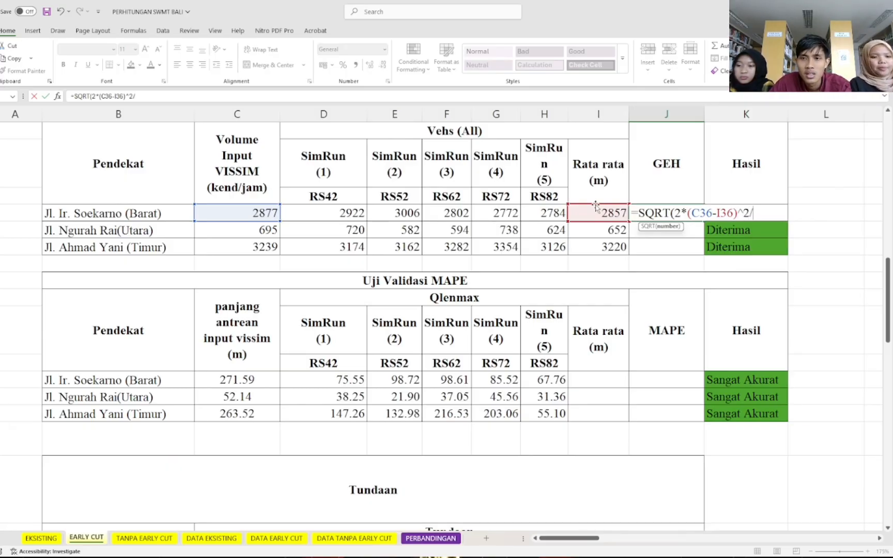
- Add the divisor (C36+I36) and bracket the numerator, entering the Barat GEH formula as =SQRT((2*(C36-I36)^2)/(C36+I36))
text(()
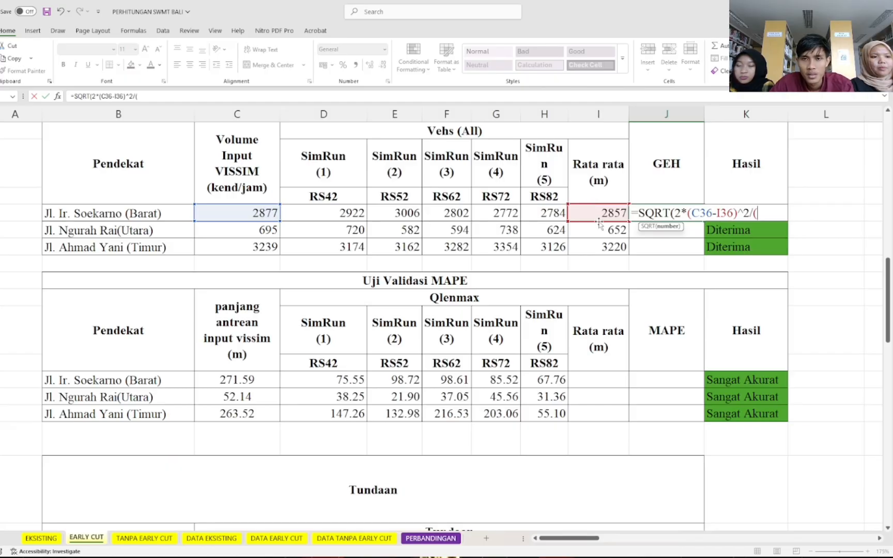
click(250, 212)
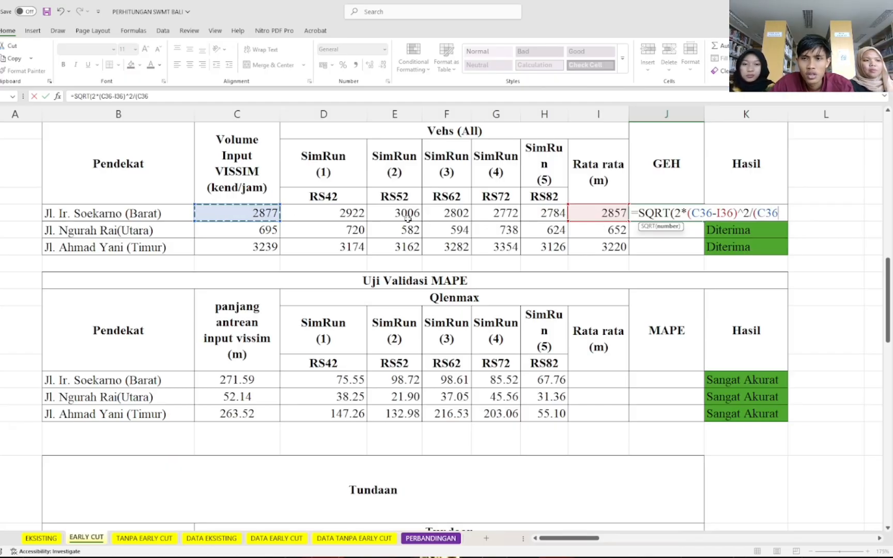
text(+)
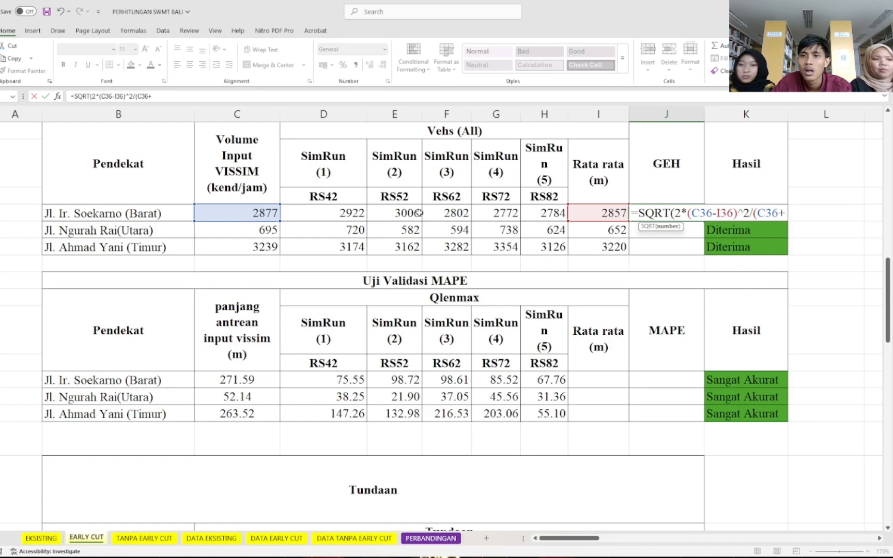
click(602, 213)
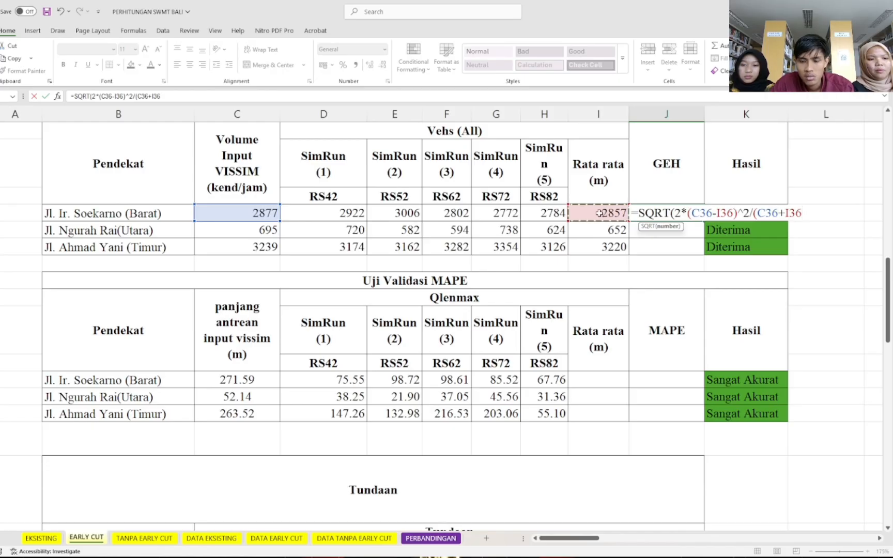
text())
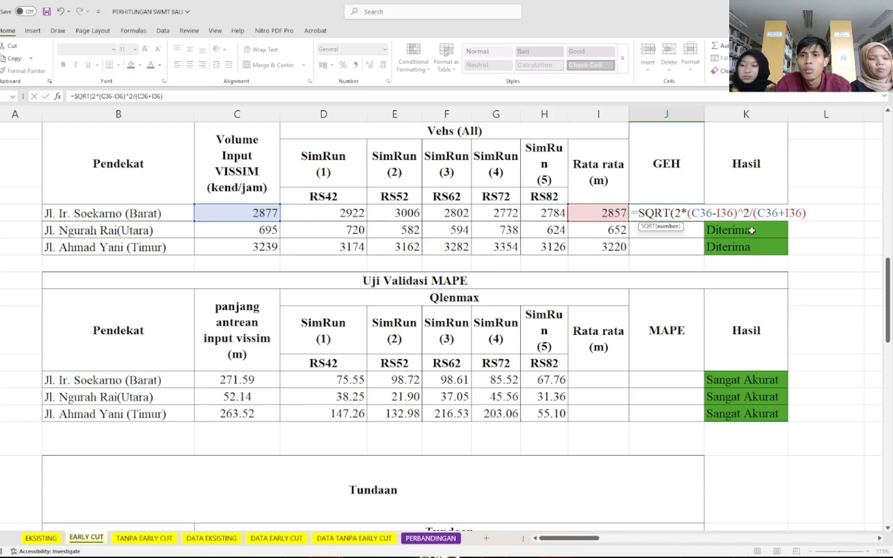
click(675, 214)
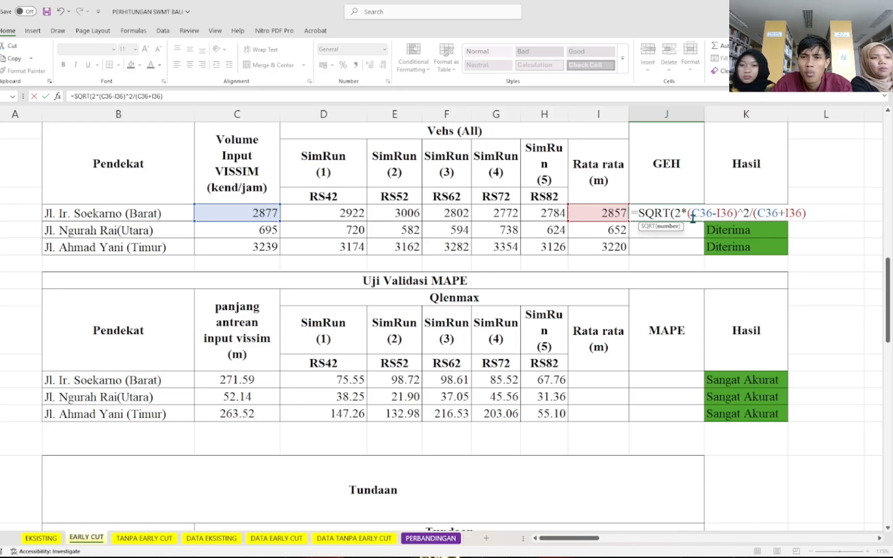
text(()
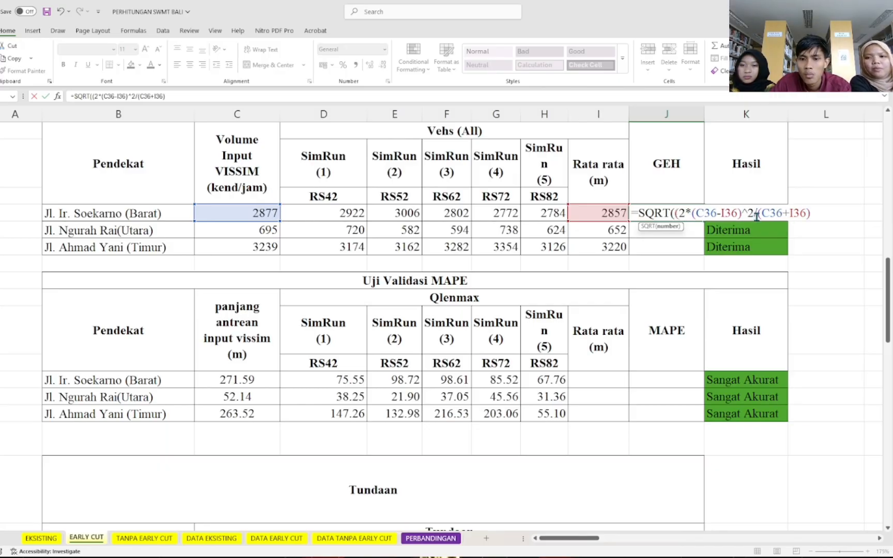
click(756, 216)
text())
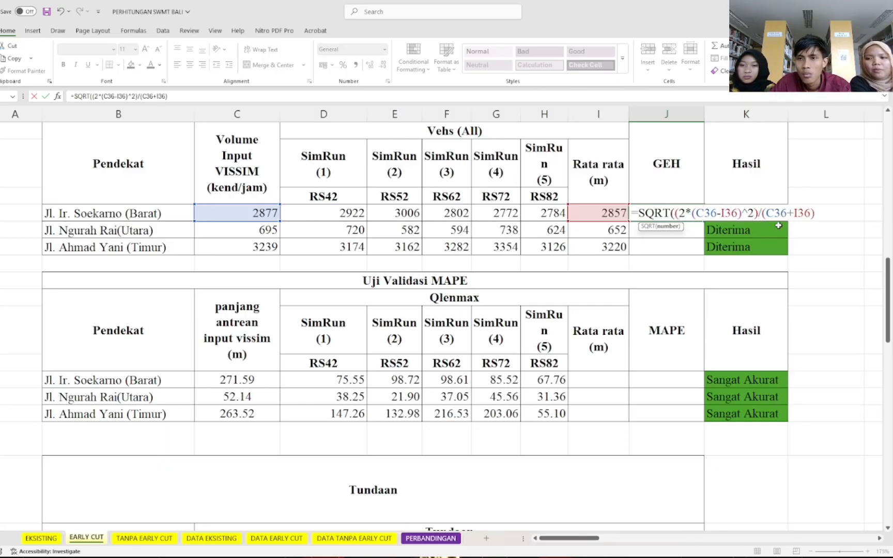
key(Return)
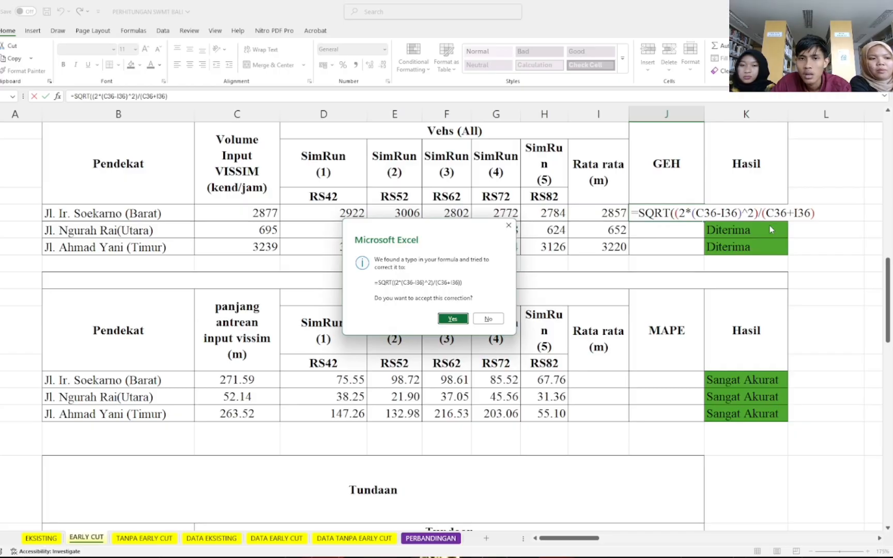
click(451, 319)
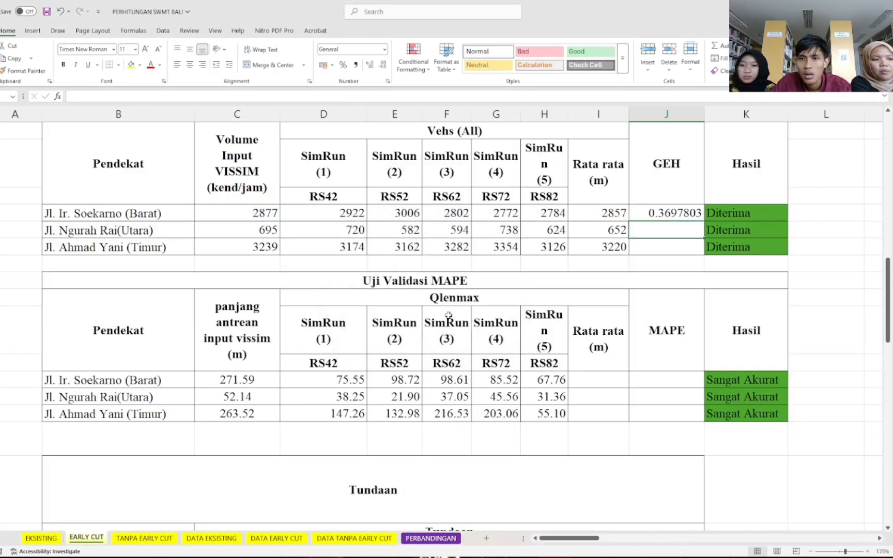
- Fill the Barat GEH formula down to the Utara and Timur rows and check the formulas in all three rows
click(676, 216)
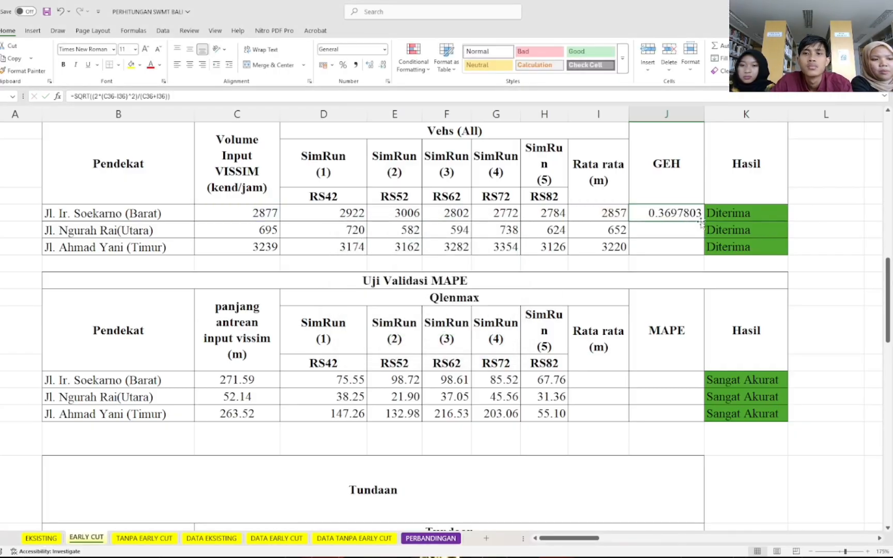
drag(704, 221, 704, 251)
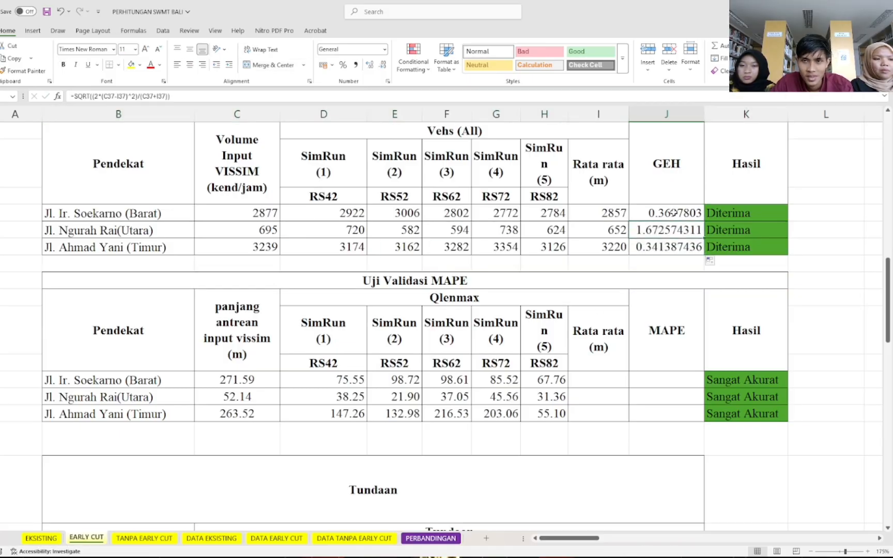
click(675, 213)
click(675, 231)
click(673, 246)
click(673, 230)
click(673, 216)
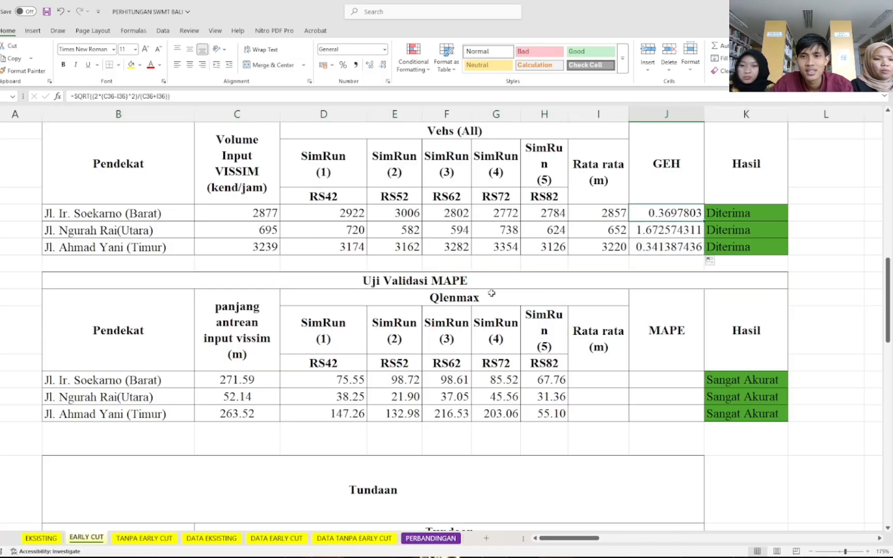
- Examine the IF formula in the GEH table's Hasil column, including its thresholds and the Diterima, Peringatan and Ditolak labels
scroll(700, 229, down, 1)
scroll(700, 229, up, 1)
click(744, 213)
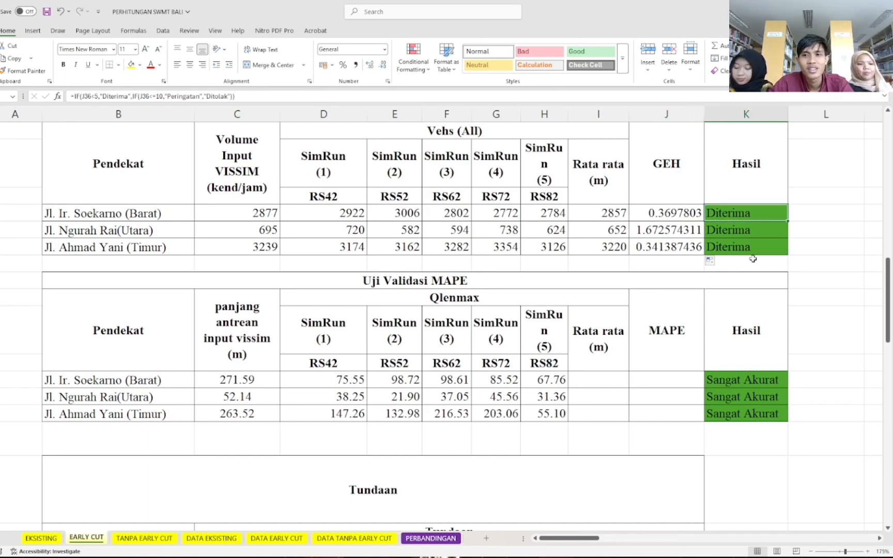
click(750, 243)
click(760, 211)
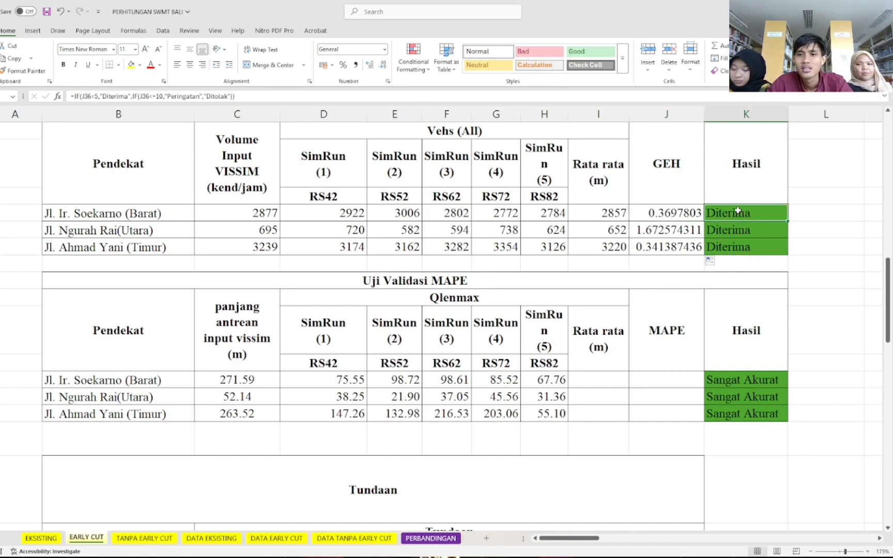
drag(734, 216, 737, 247)
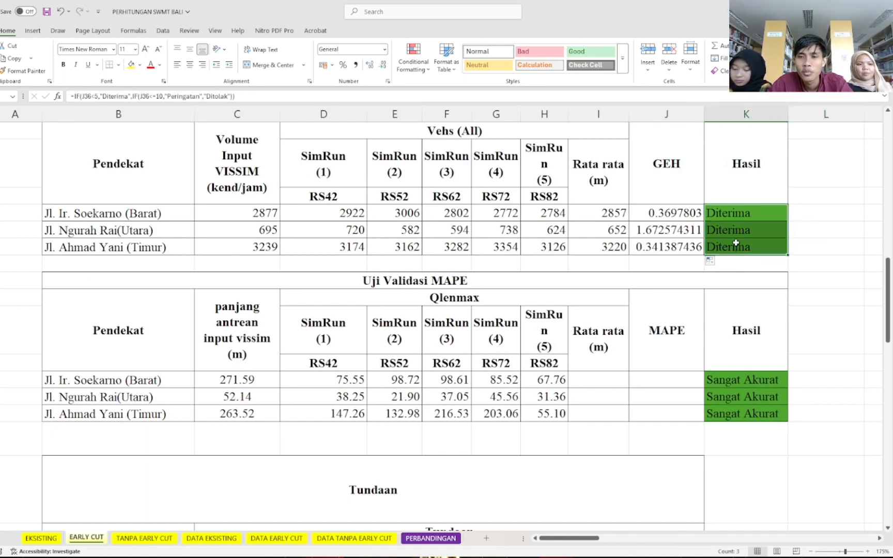
click(743, 216)
click(797, 213)
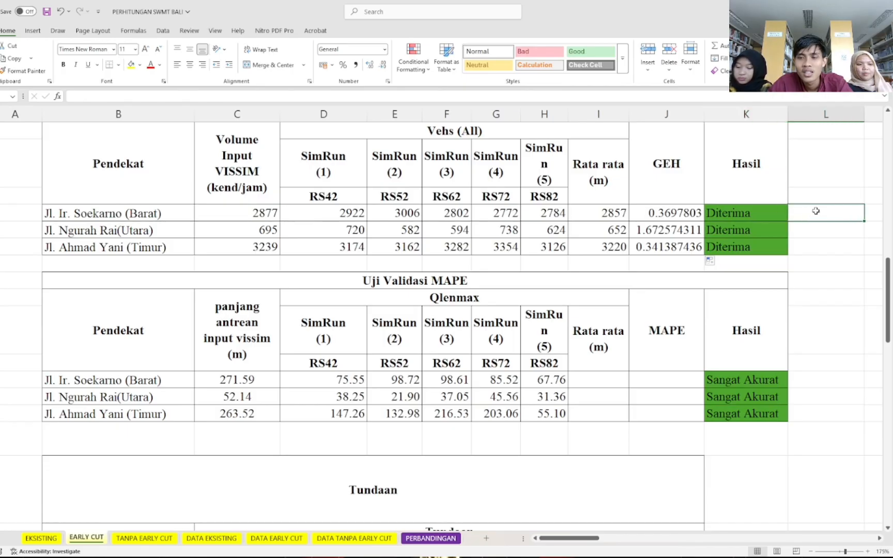
click(744, 213)
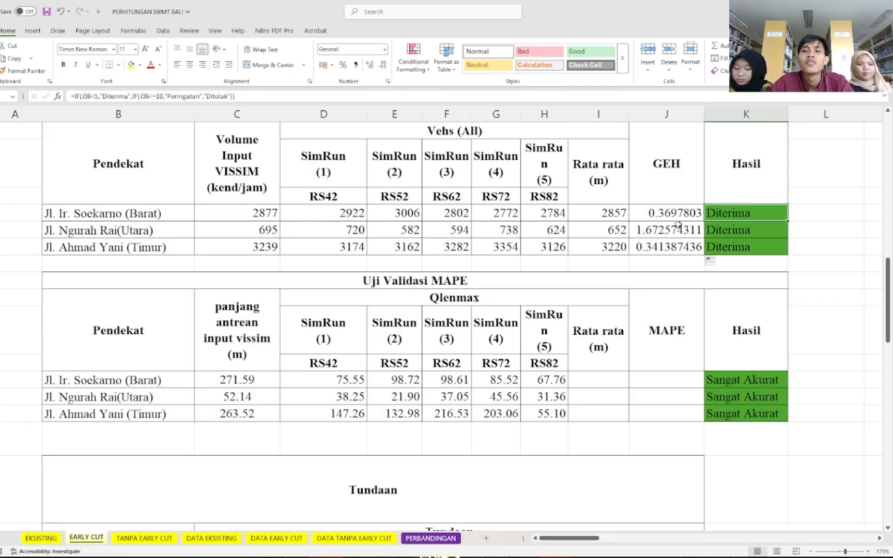
scroll(678, 221, up, 2)
scroll(679, 221, down, 1)
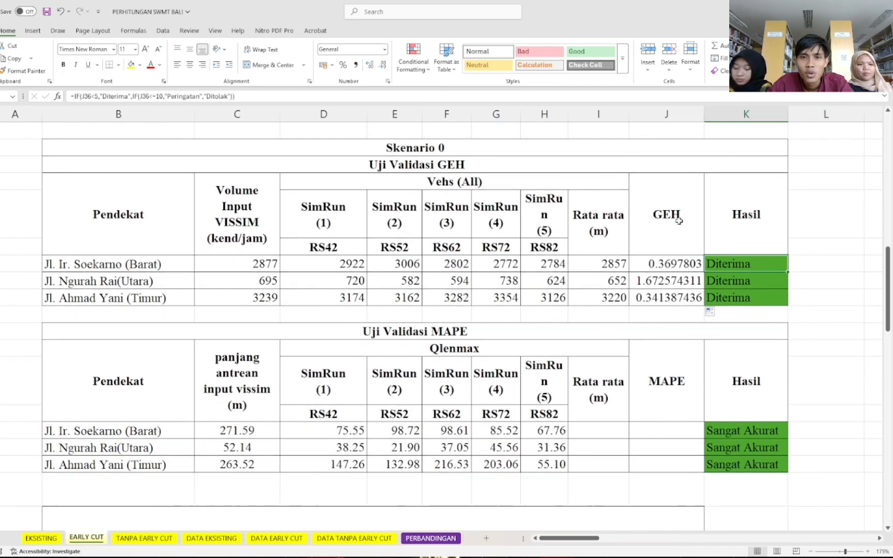
scroll(678, 221, down, 1)
scroll(678, 221, up, 1)
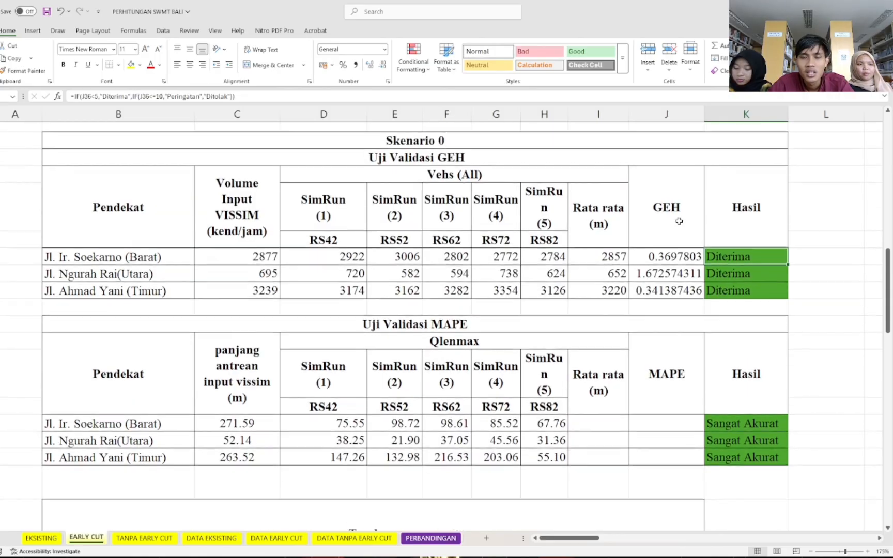
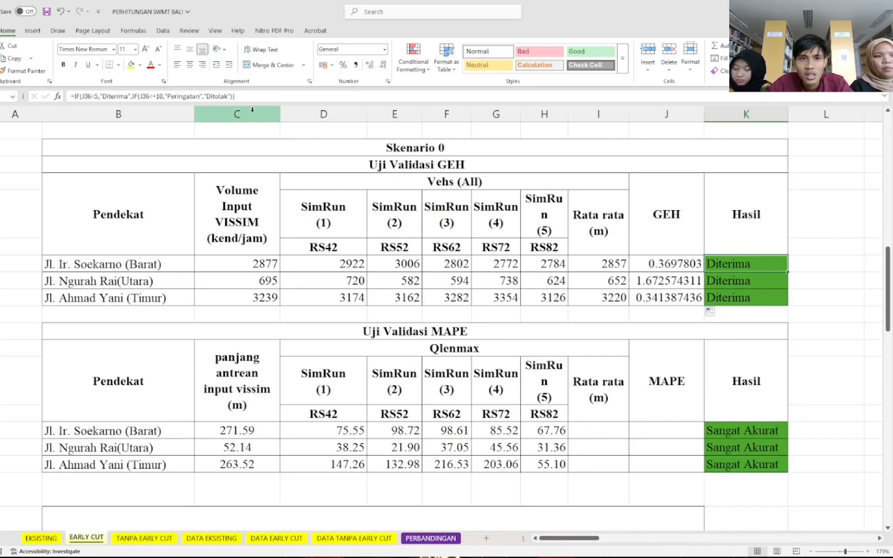
click(267, 96)
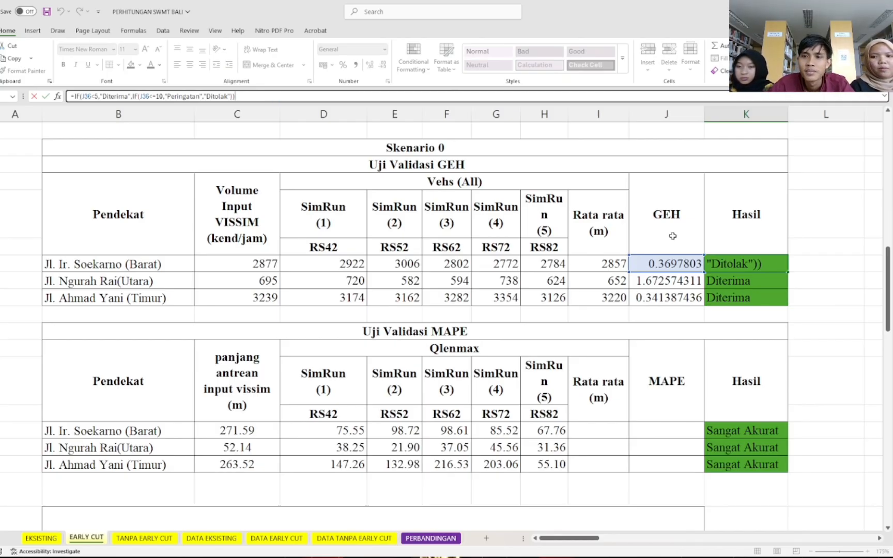
click(853, 279)
- Average the five Qlenmax runs in the MAPE table's Barat row with =AVERAGE(D44:H44) and fill it down to Utara and Timur
scroll(680, 361, down, 2)
scroll(672, 336, up, 1)
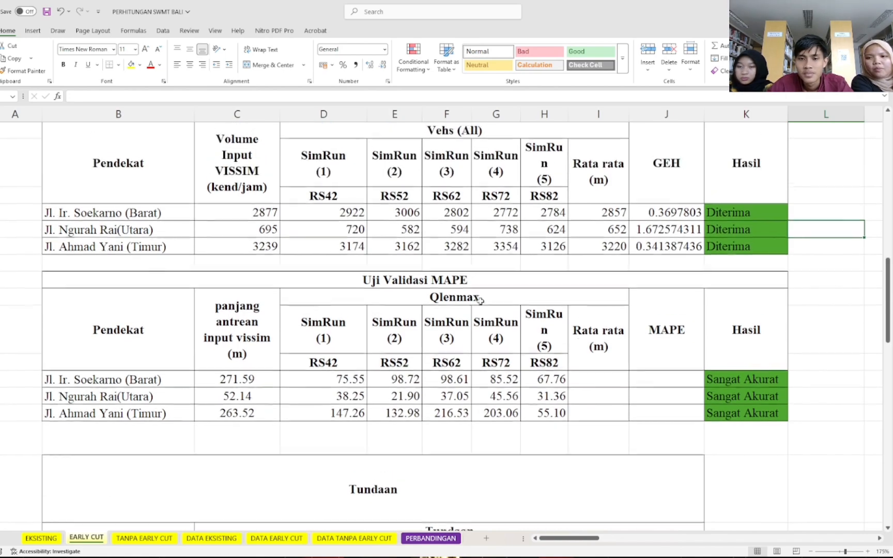
scroll(569, 364, down, 1)
click(618, 347)
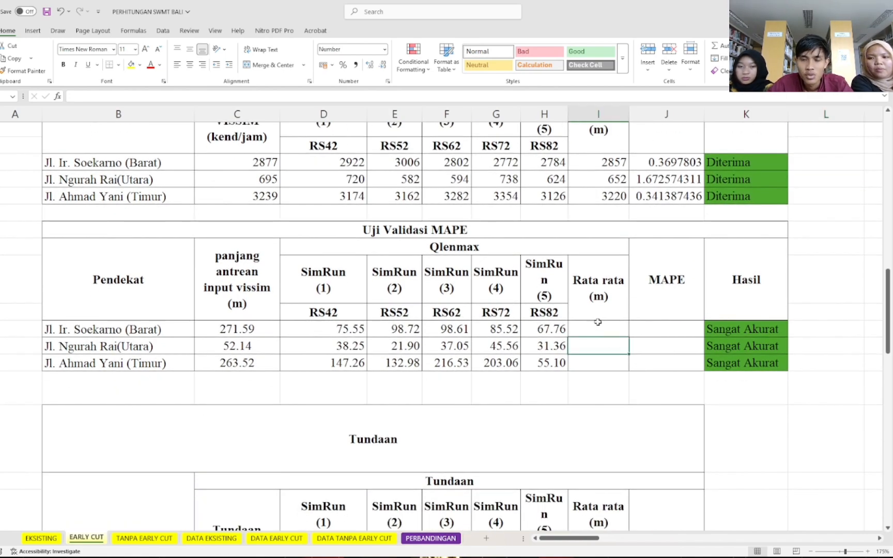
click(597, 324)
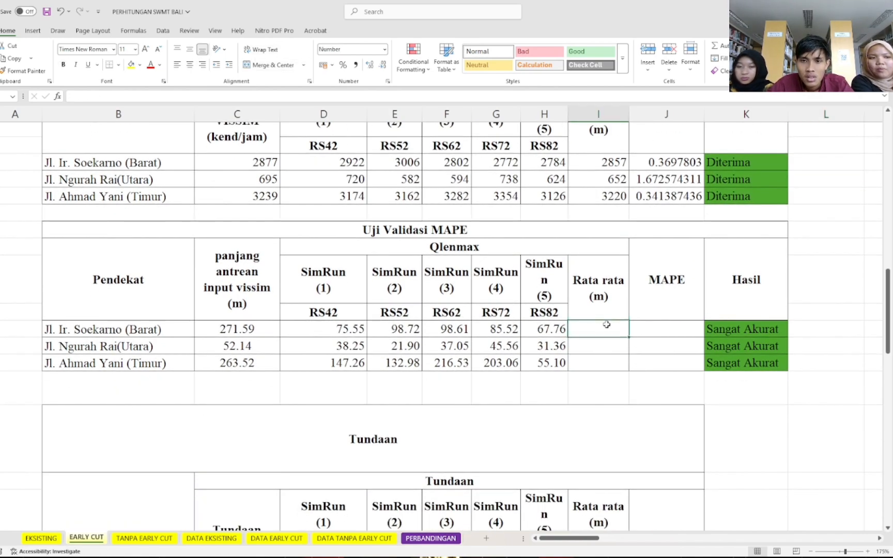
double_click(606, 325)
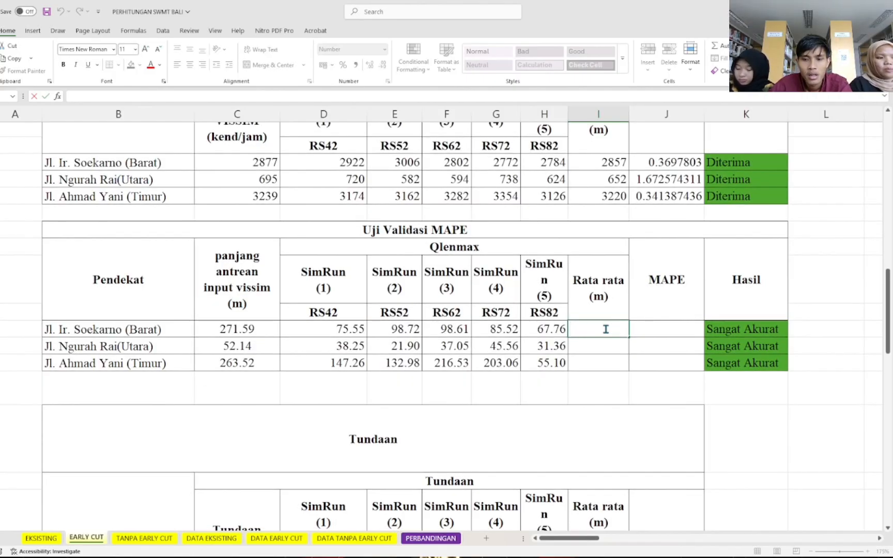
text(=avera)
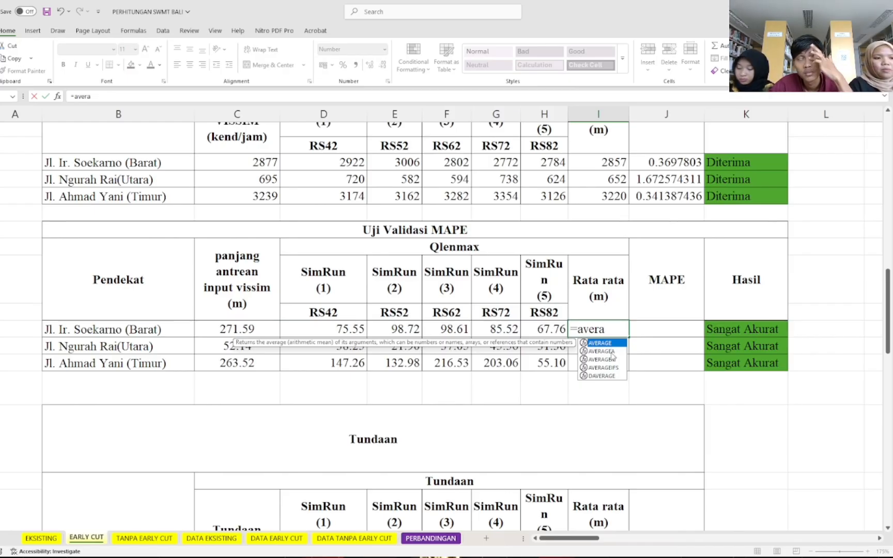
key(Tab)
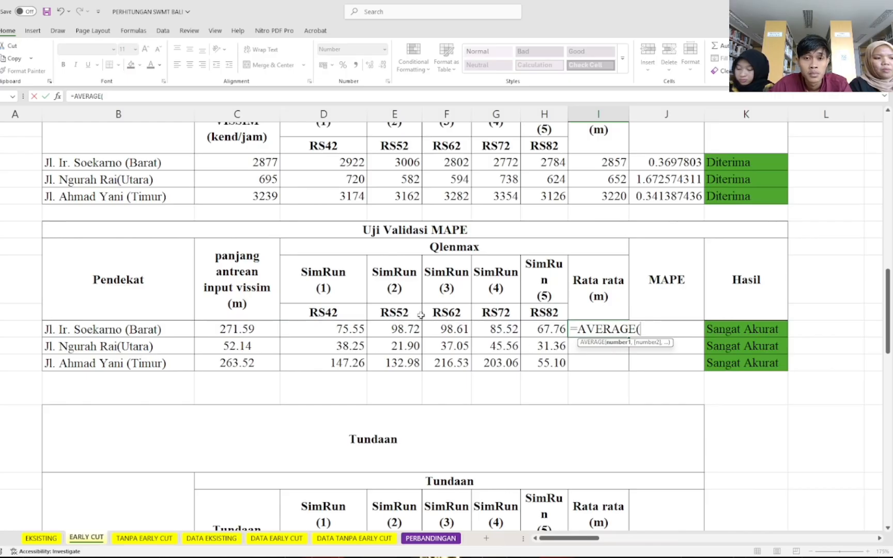
drag(350, 329, 551, 331)
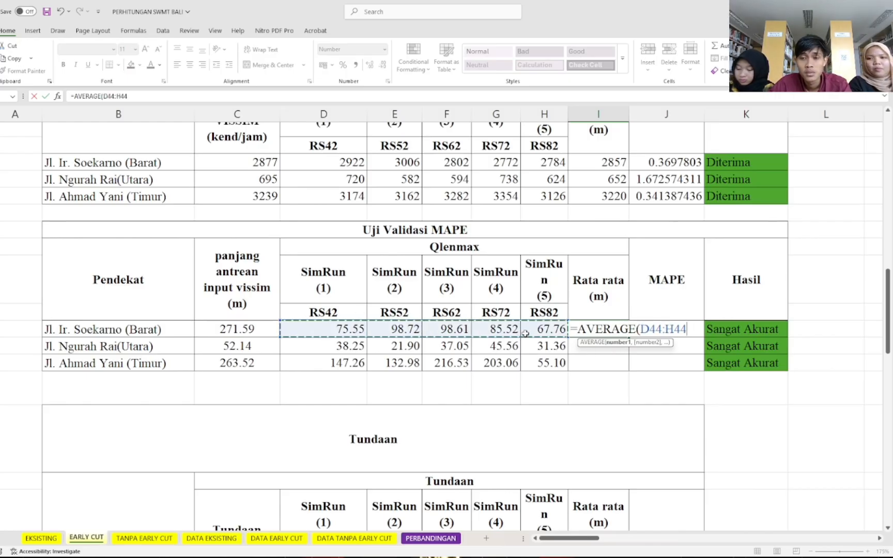
key(Return)
click(605, 332)
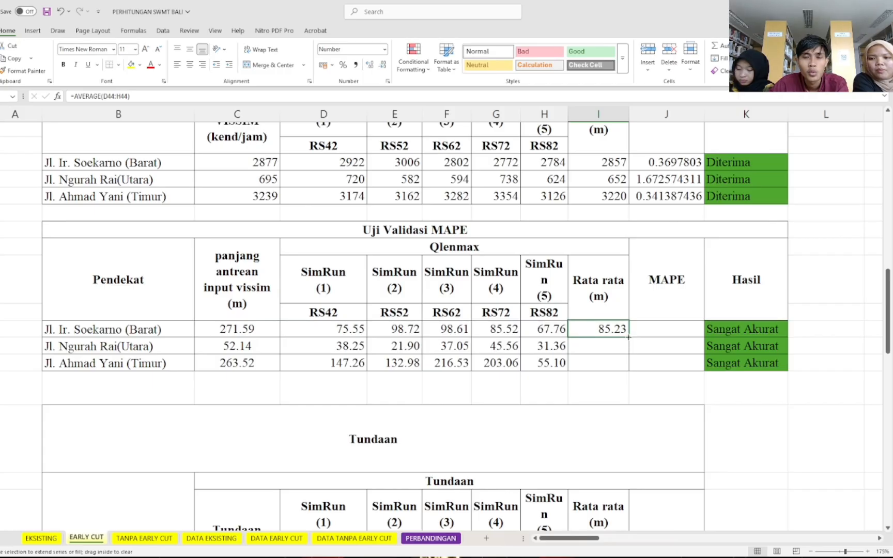
double_click(631, 337)
- Start the MAPE formula for the Jl. Ir. Soekarno (Barat) row as =ABS((C44-I44, using its input queue length and Rata rata
click(662, 329)
double_click(662, 329)
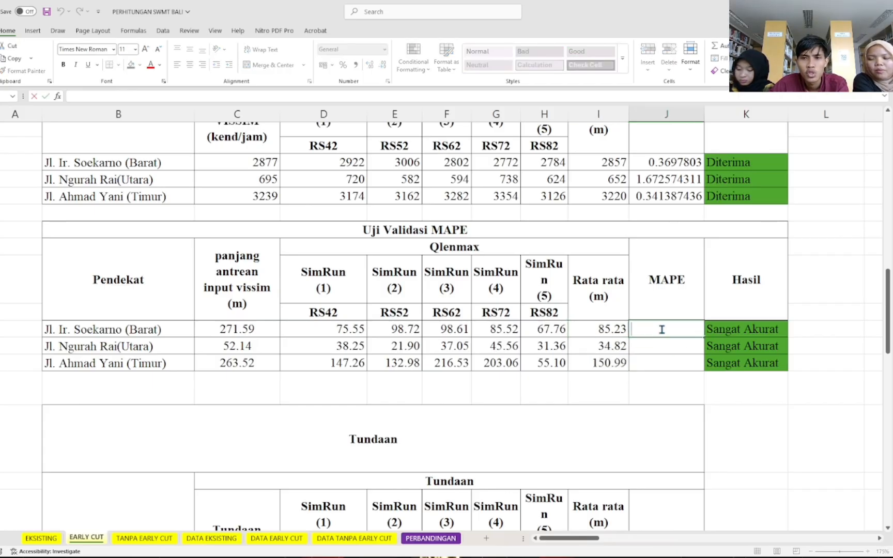
key(Escape)
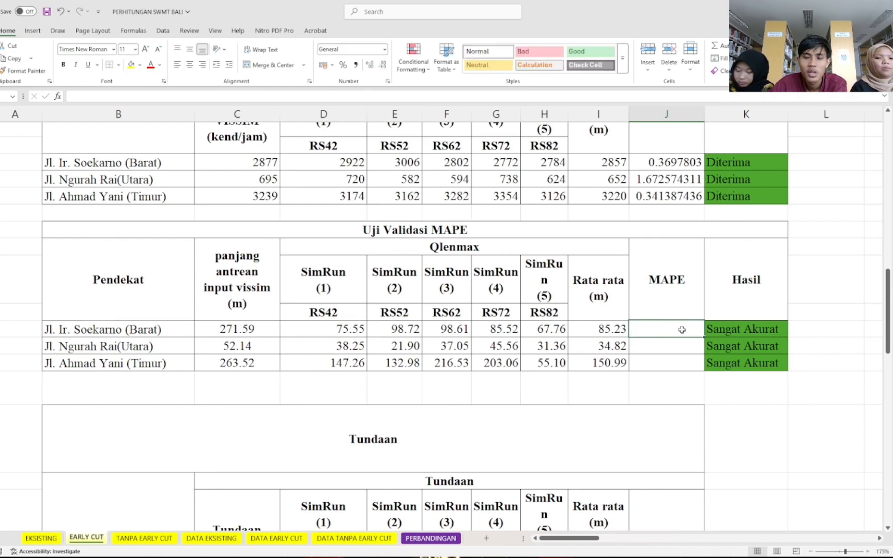
text(=)
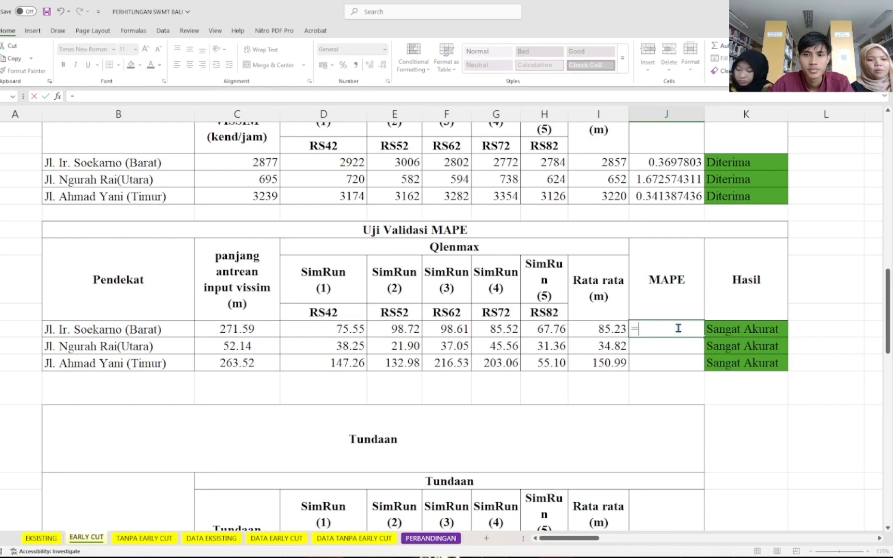
text(abs)
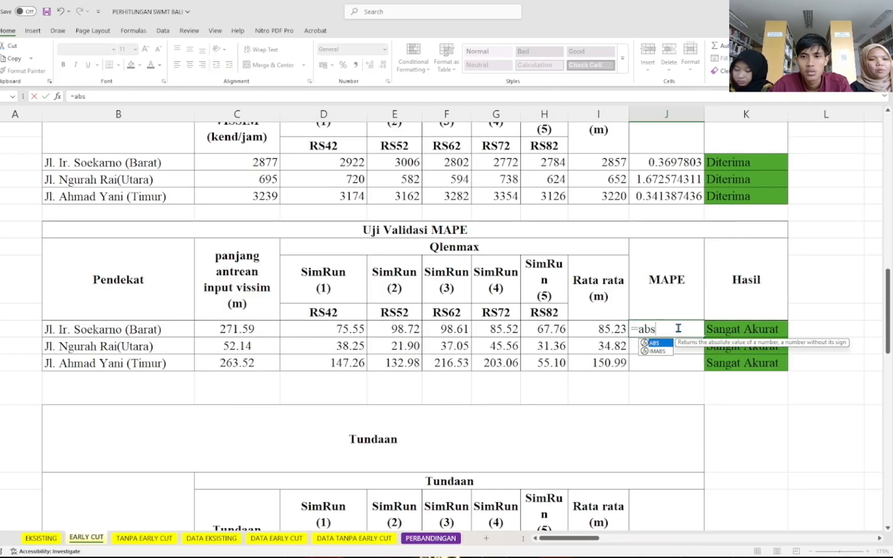
key(Tab)
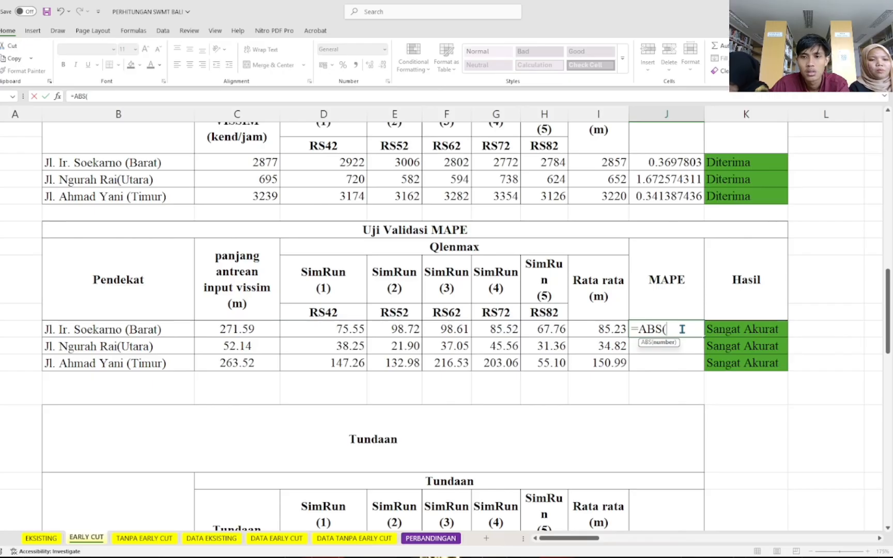
text(()
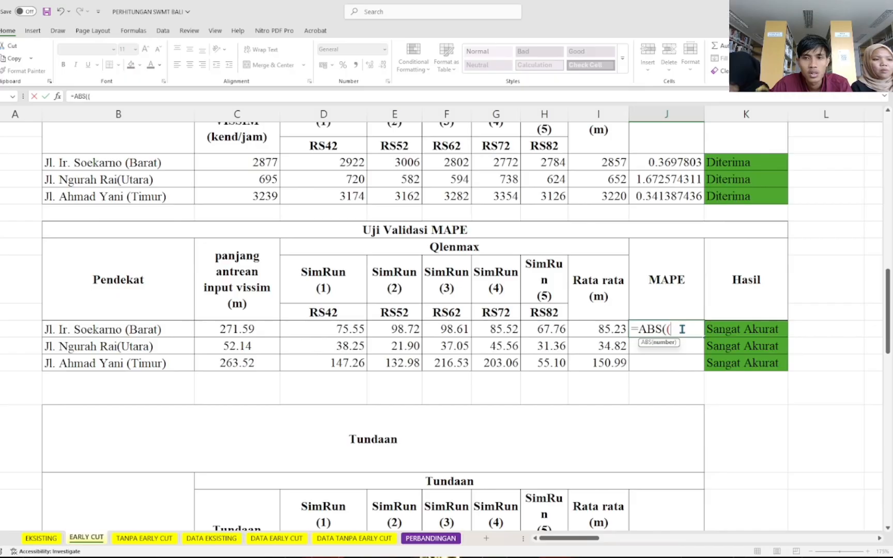
click(218, 331)
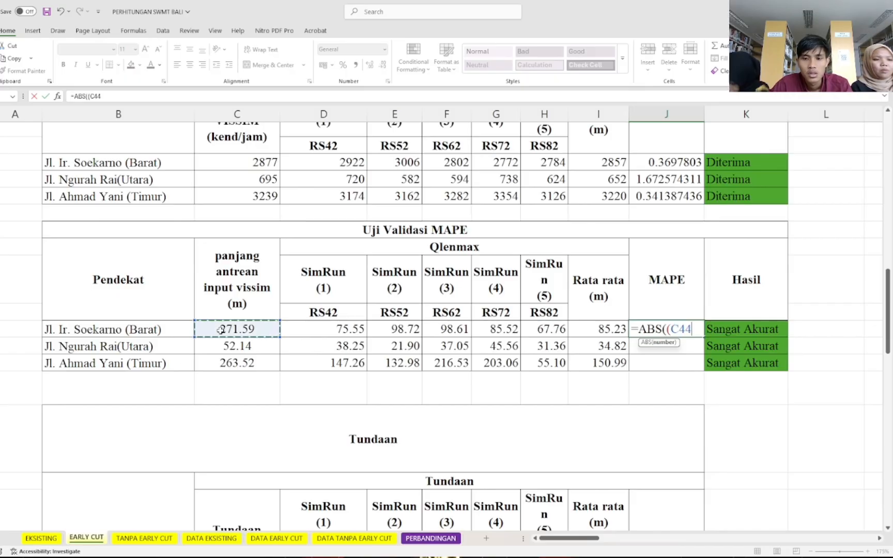
text(-)
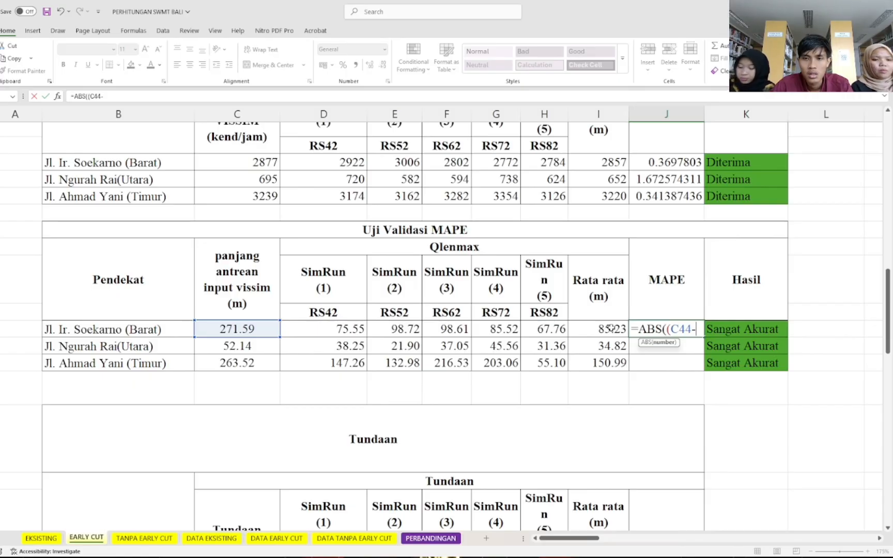
click(610, 328)
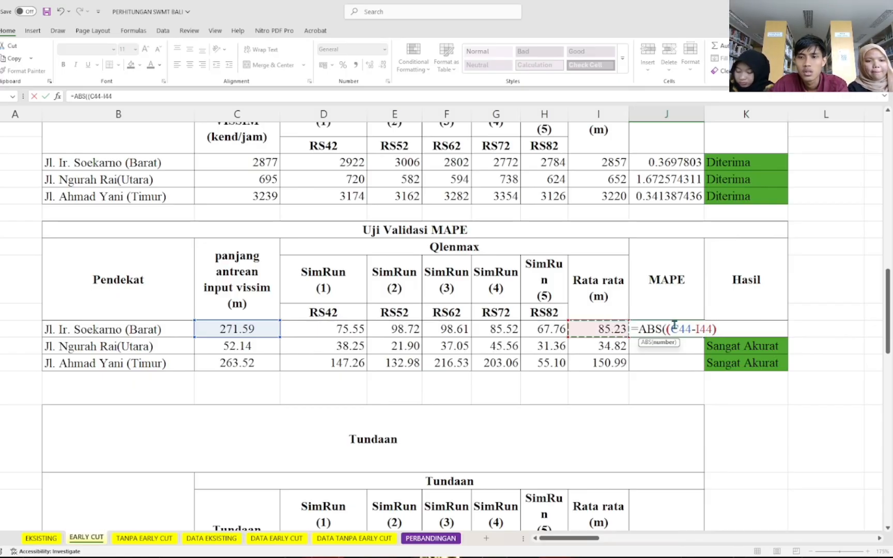
- Add the divisor (C44+I44) and enter the Barat MAPE formula as =ABS((C44-I44)/(C44+I44))
text()/()
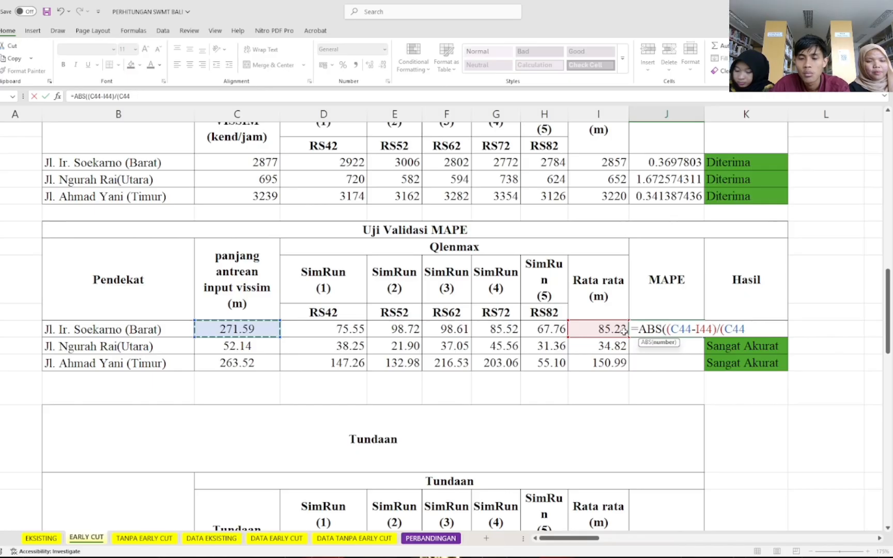
text(+)
click(602, 329)
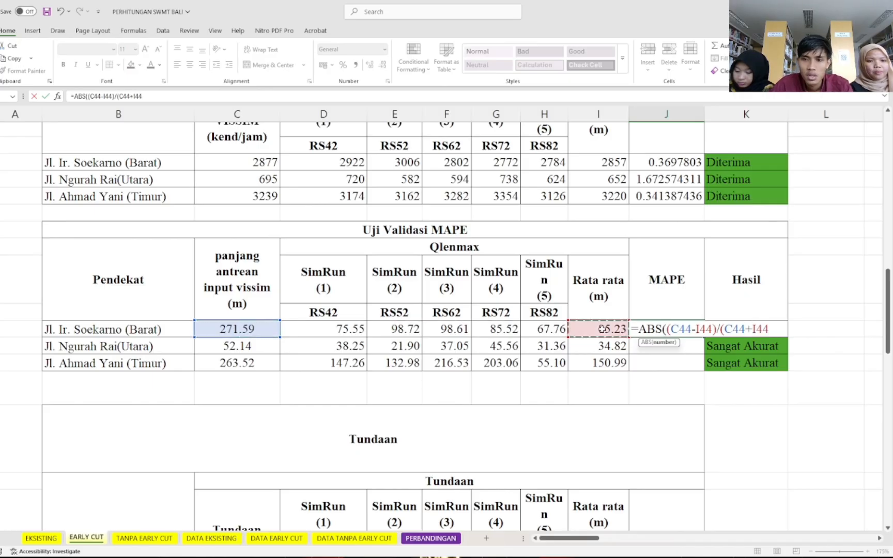
text()))
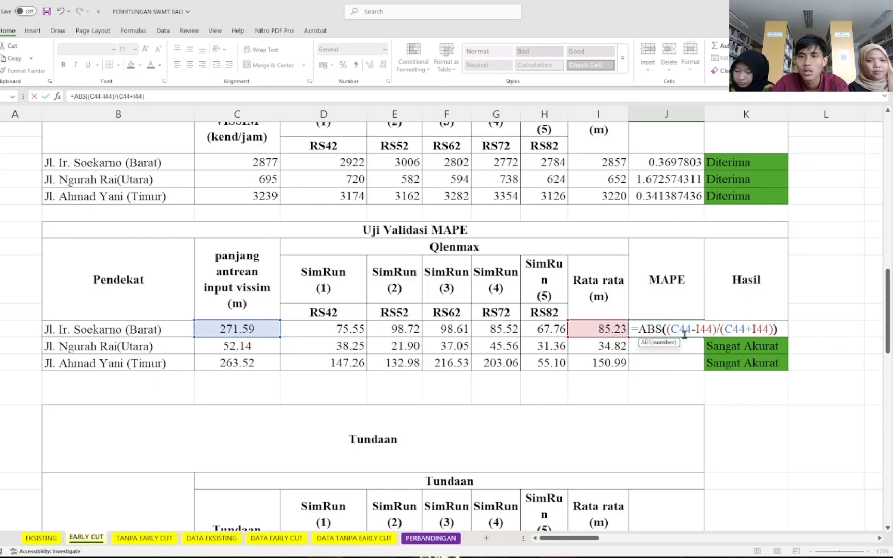
key(Return)
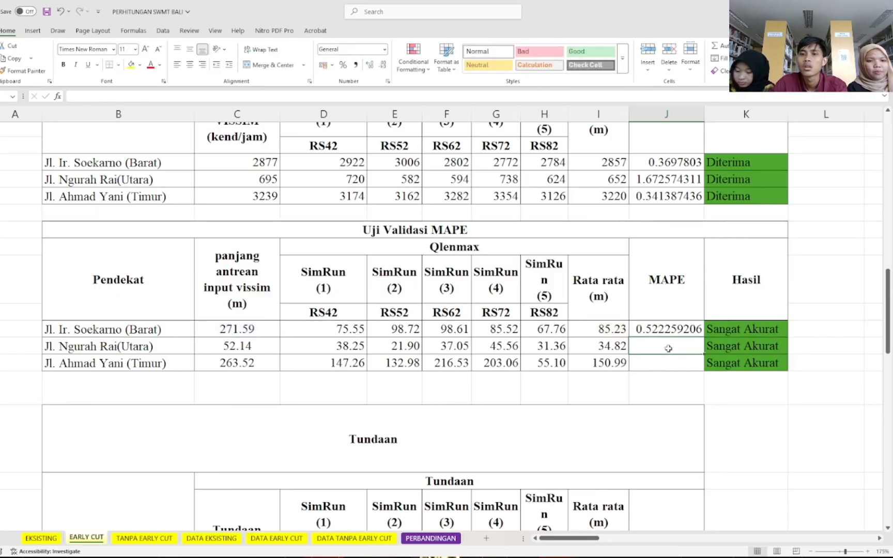
- Fill the Barat MAPE formula down to the Utara and Timur rows and review the MAPE values of all three approaches
click(672, 330)
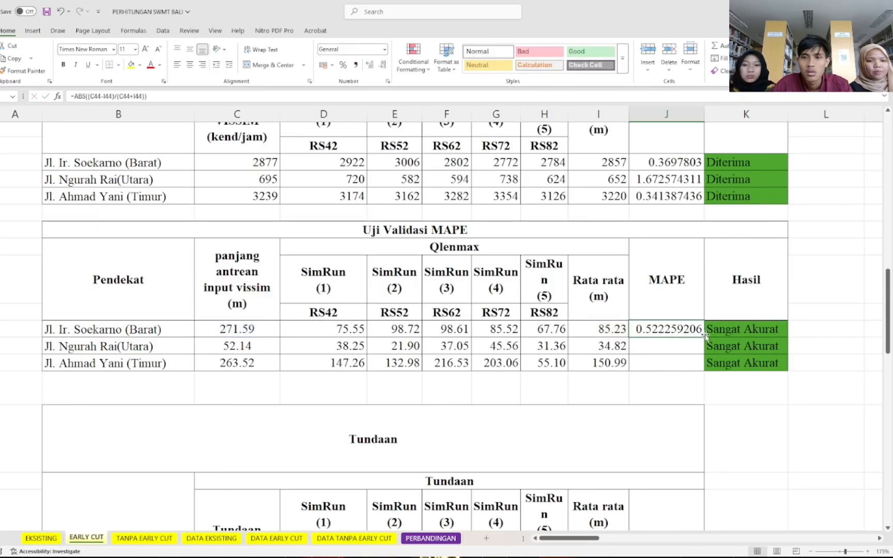
drag(703, 338, 703, 368)
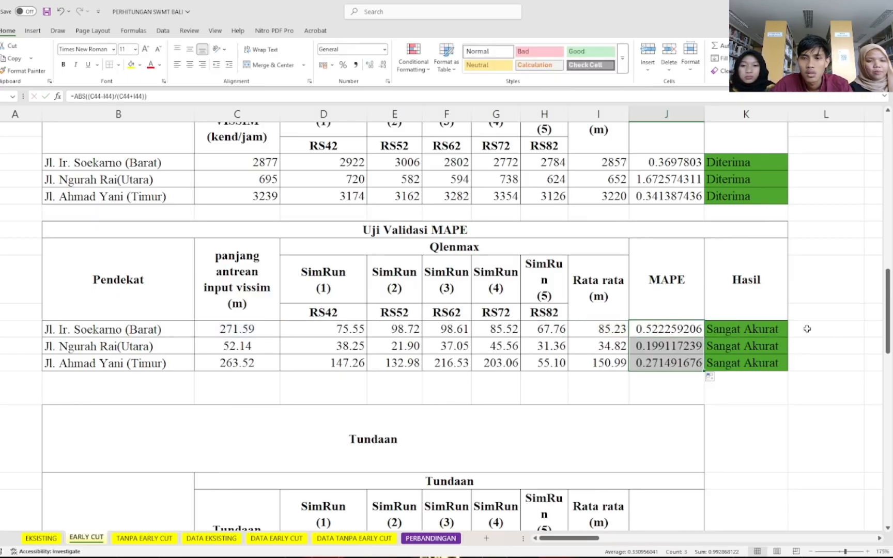
click(824, 267)
click(680, 363)
click(677, 325)
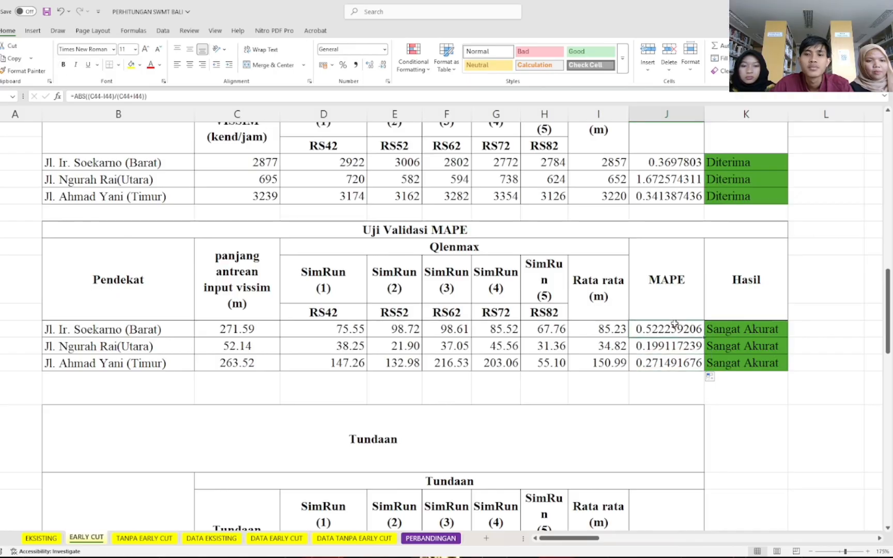
drag(676, 325, 676, 365)
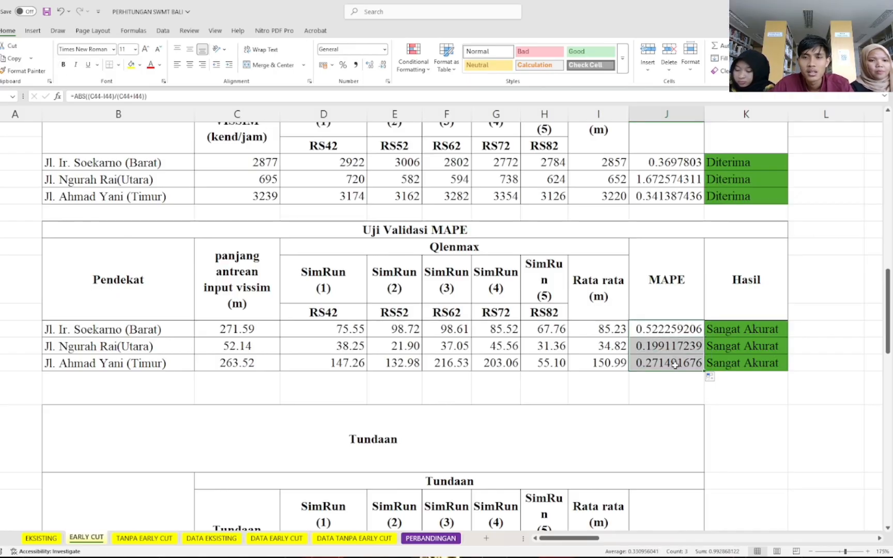
click(647, 332)
click(659, 356)
drag(646, 329, 648, 357)
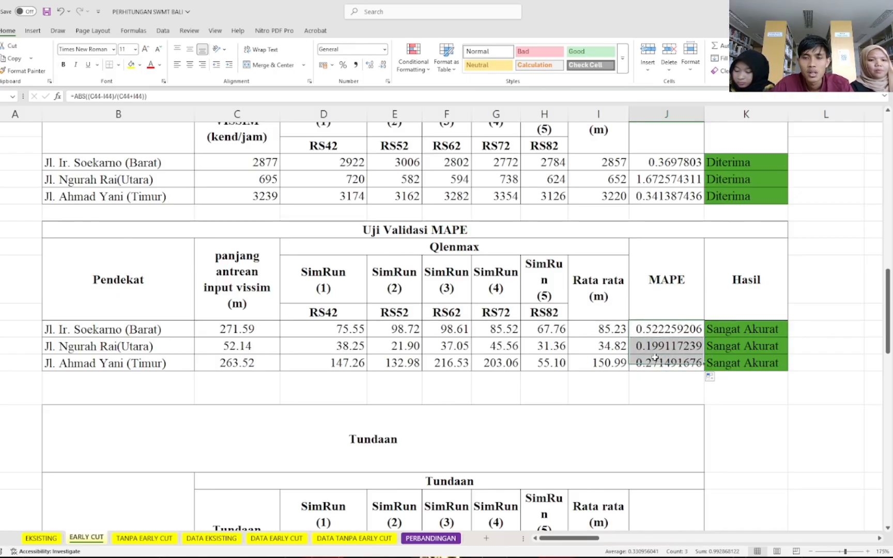
- Examine the IF formula in the MAPE table's Hasil column, including its thresholds and accuracy labels, along with the Barat MAPE formula
scroll(620, 345, down, 1)
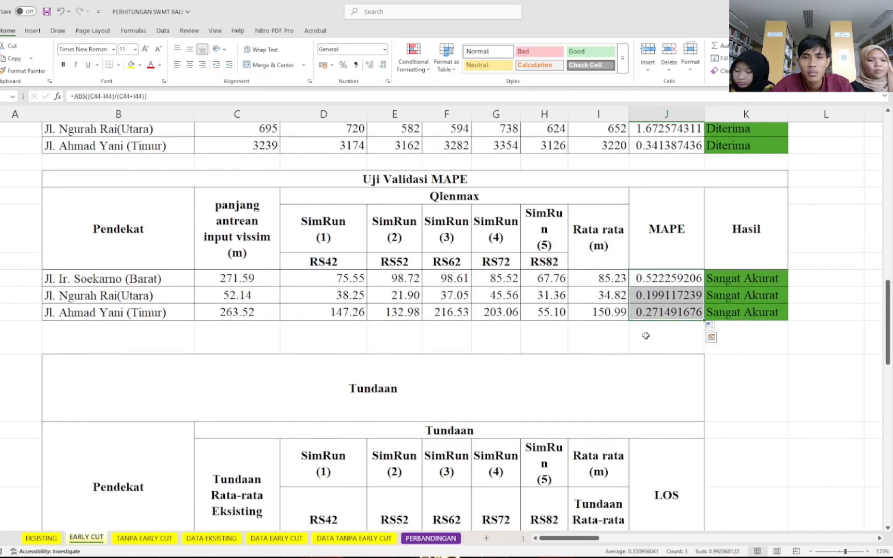
click(695, 264)
click(708, 282)
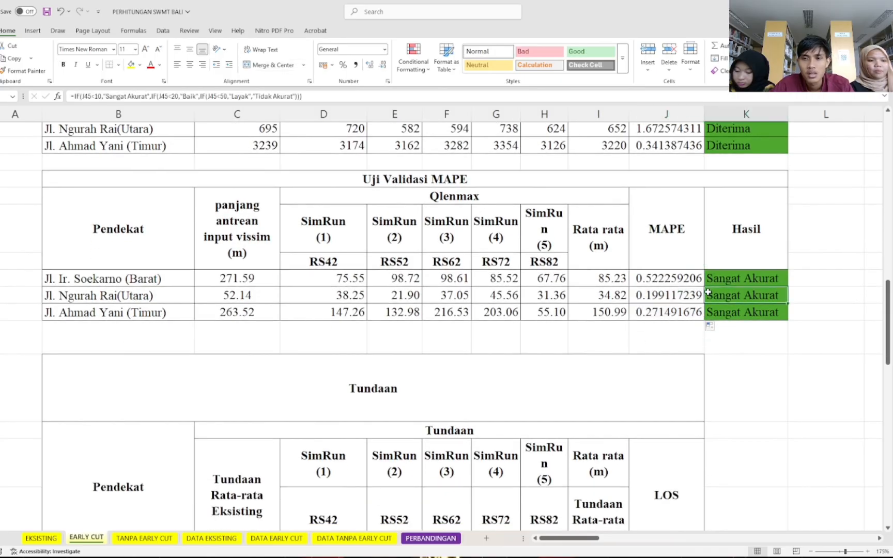
click(692, 284)
click(712, 275)
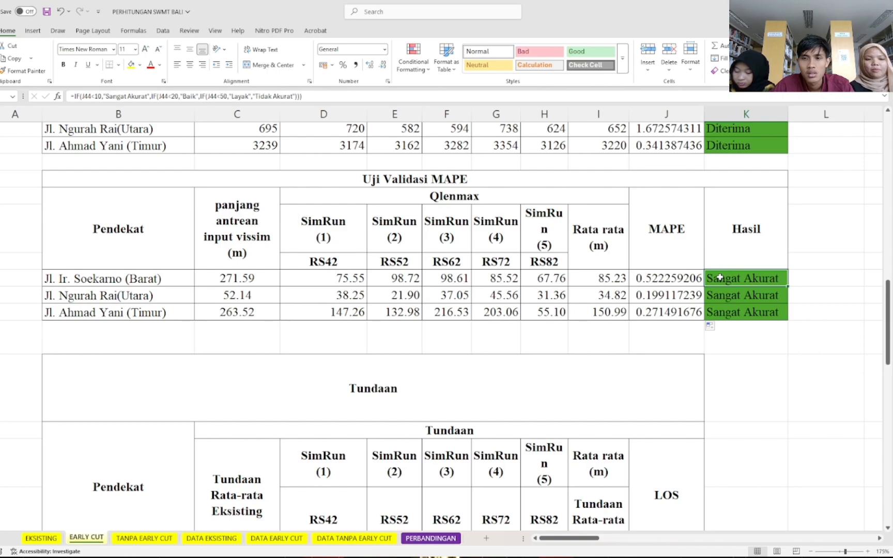
click(665, 283)
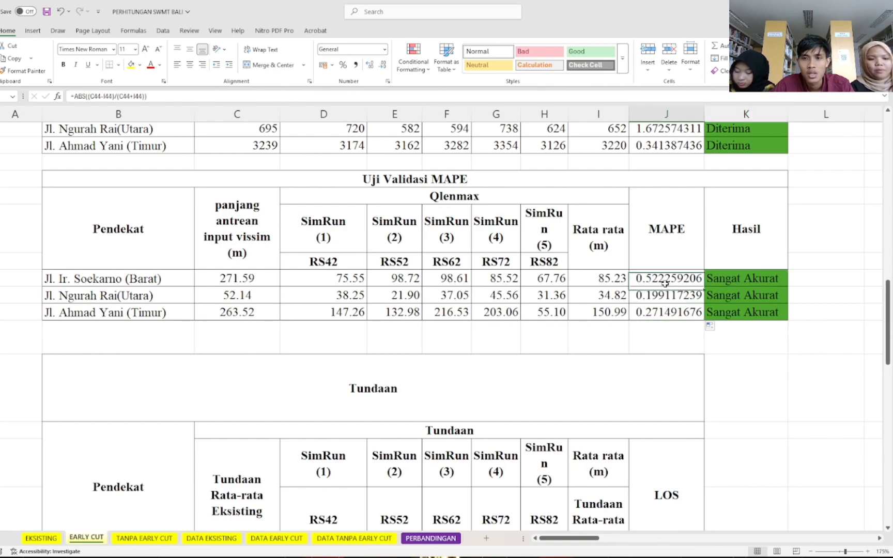
double_click(665, 284)
key(Escape)
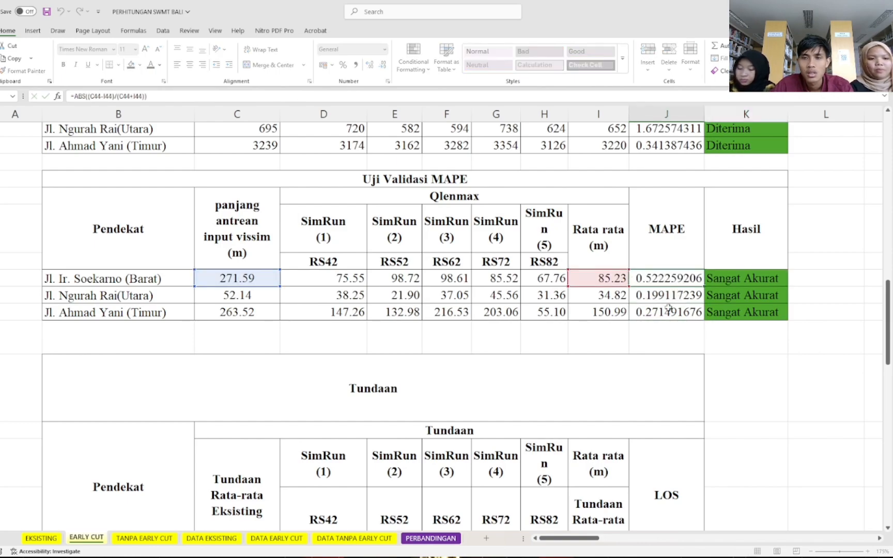
- Look over the completed GEH and MAPE tables and the Tundaan table with its delay averages and LOS
scroll(657, 288, up, 2)
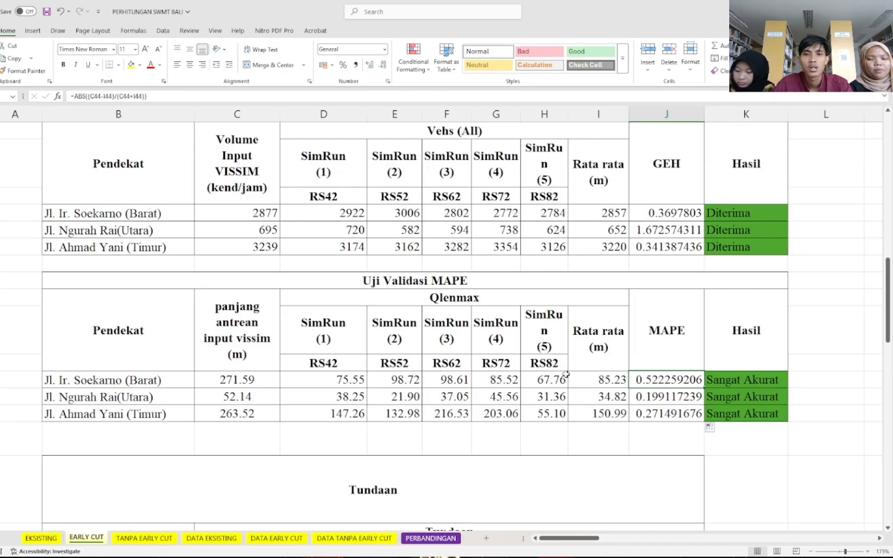
scroll(518, 359, down, 1)
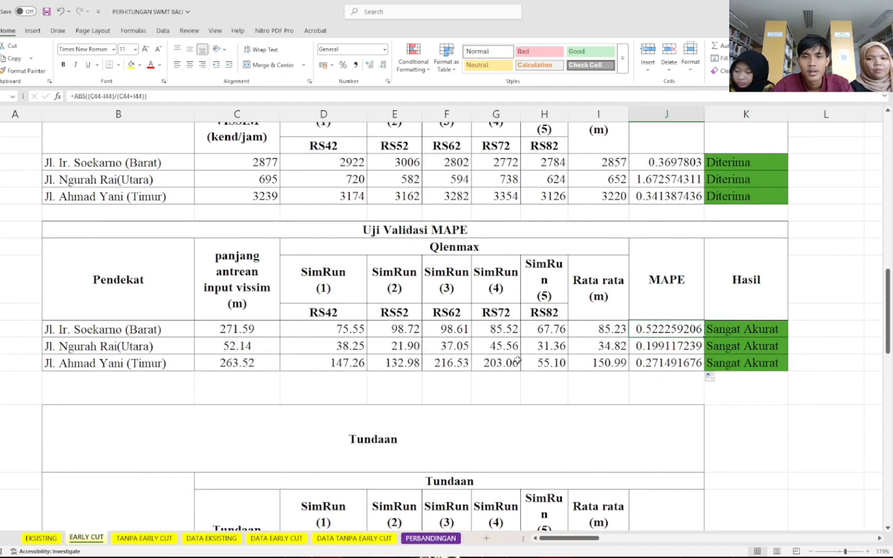
scroll(517, 360, down, 6)
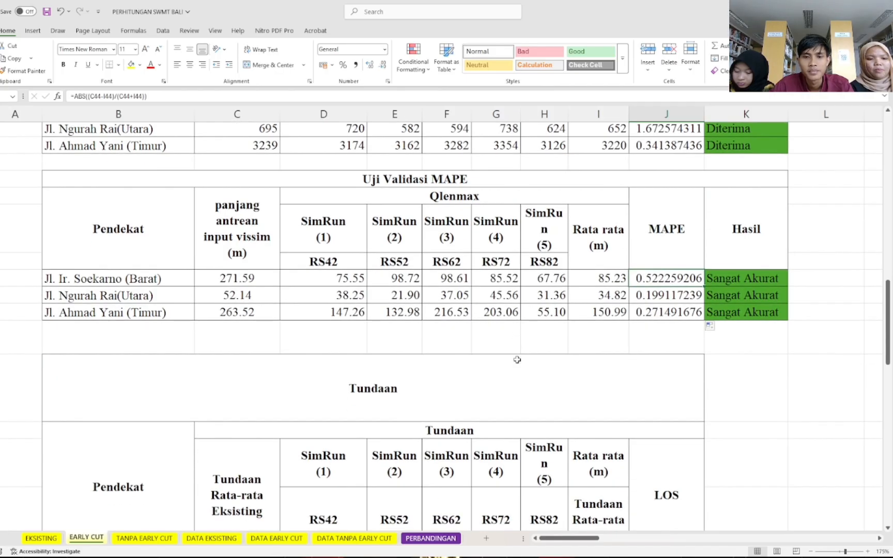
scroll(517, 360, down, 1)
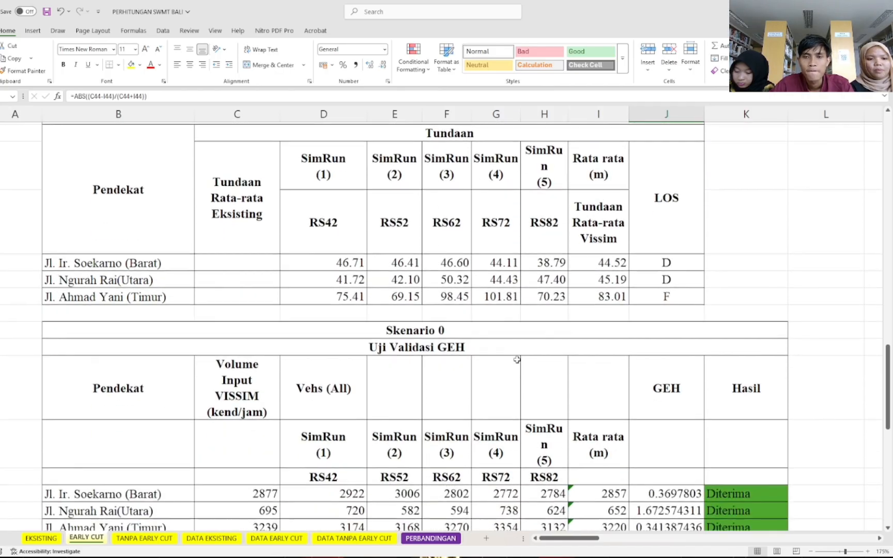
- Examine the EARLY CUT Tundaan table: the Barat SimRun (1) delay reference, the average delays and the LOS column's IF formula
scroll(515, 345, up, 3)
scroll(492, 350, down, 2)
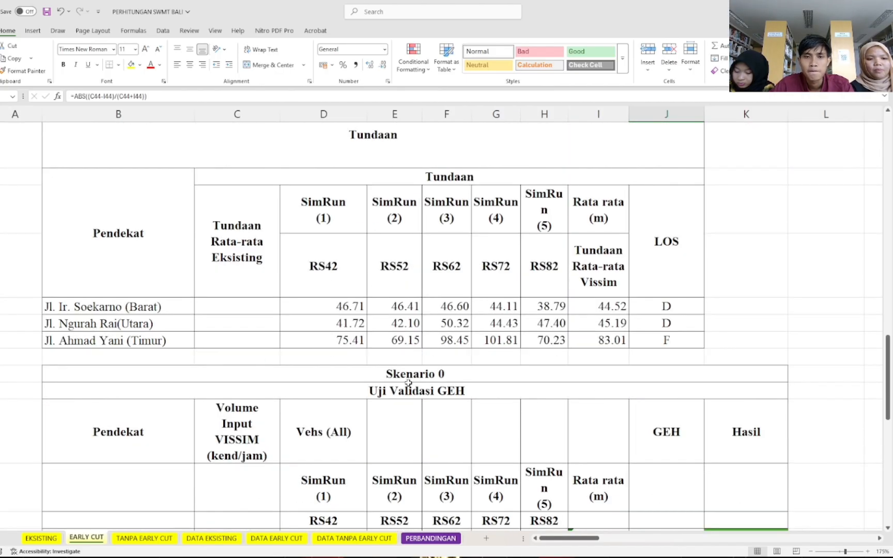
click(355, 306)
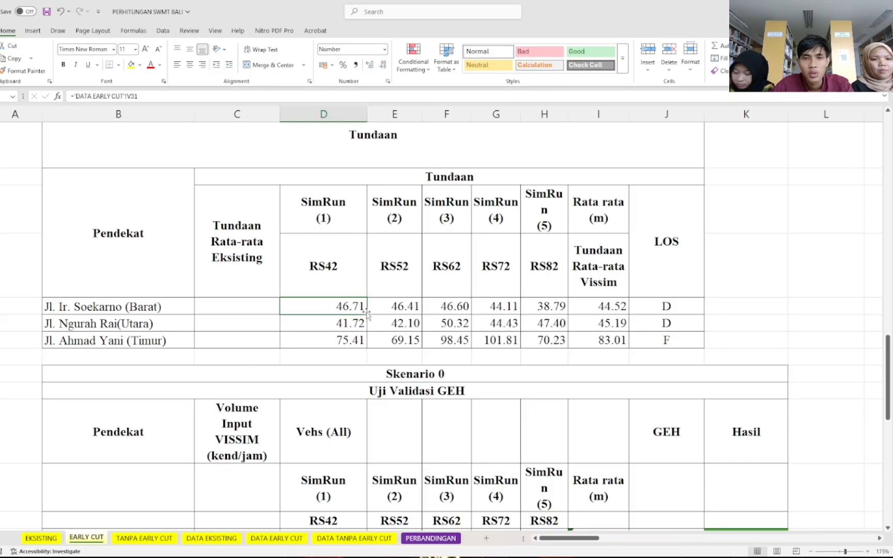
scroll(263, 389, up, 1)
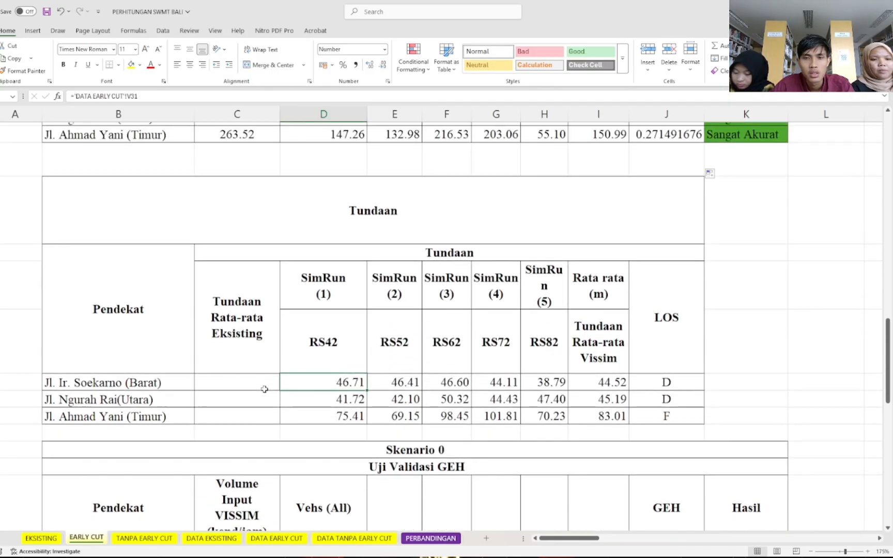
scroll(499, 373, down, 1)
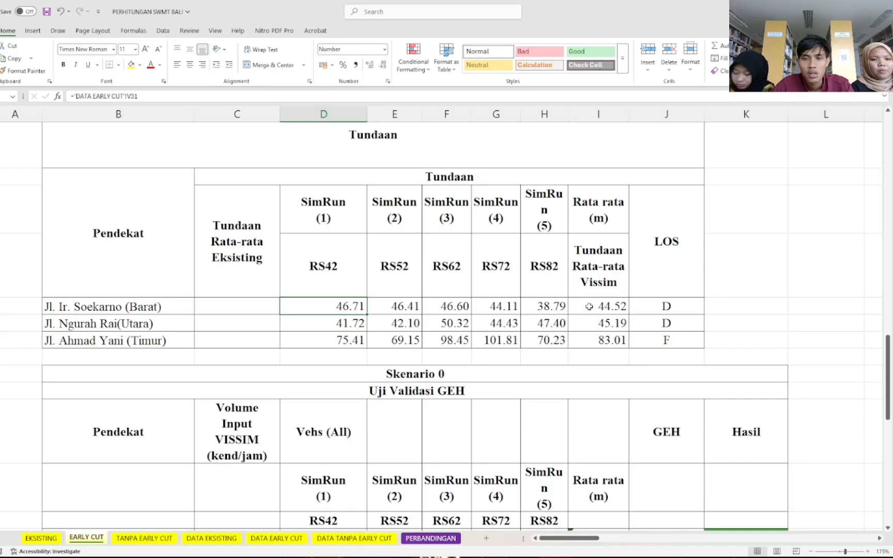
drag(589, 306, 594, 338)
click(692, 310)
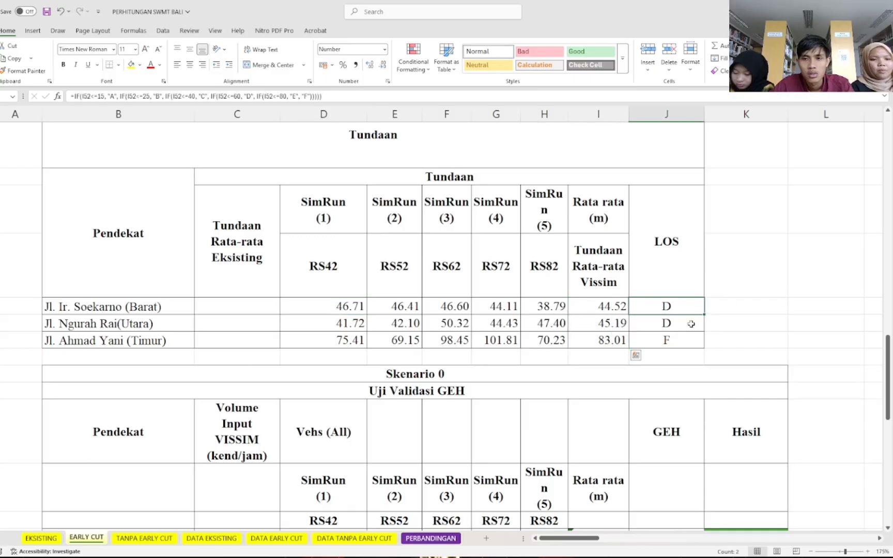
drag(691, 324, 691, 338)
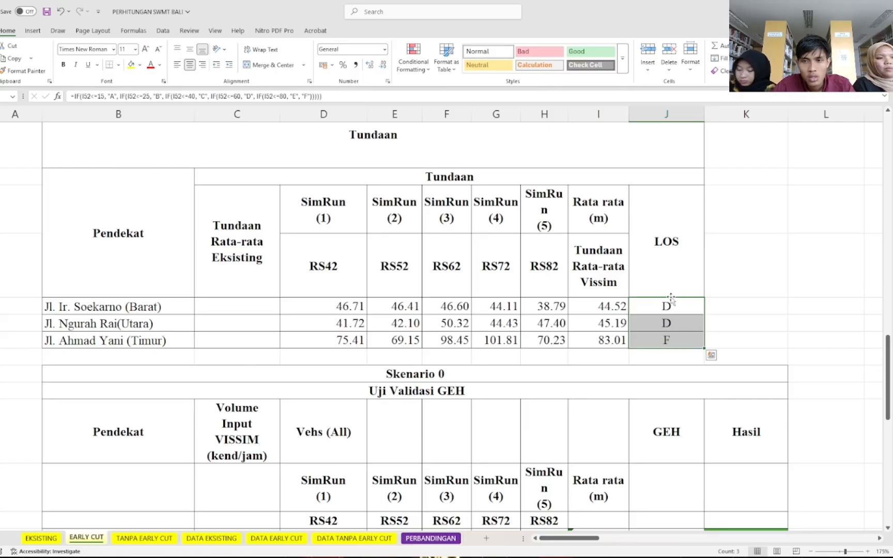
click(808, 249)
drag(672, 306, 676, 339)
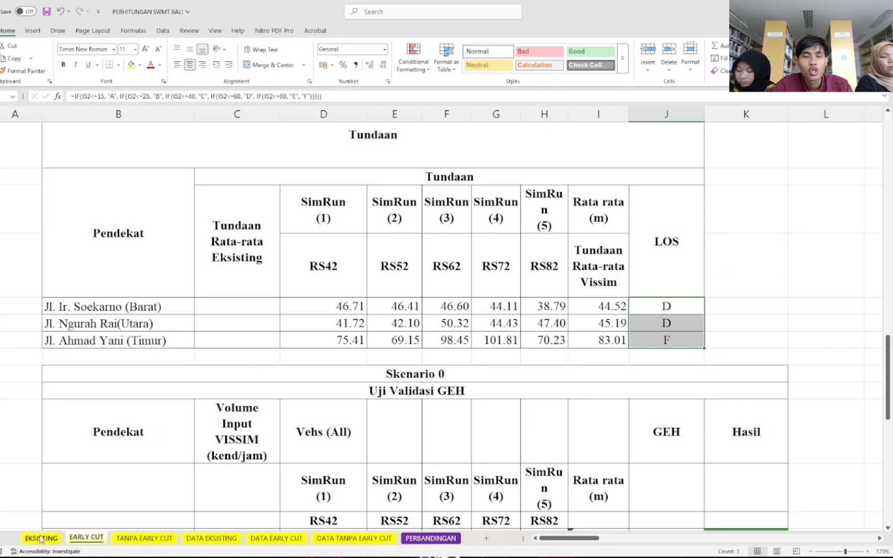
- Try to copy the three average delays from EKSISTING's Tundaan table into EARLY CUT's Tundaan Rata-rata Eksisting column
click(220, 305)
click(46, 551)
click(41, 538)
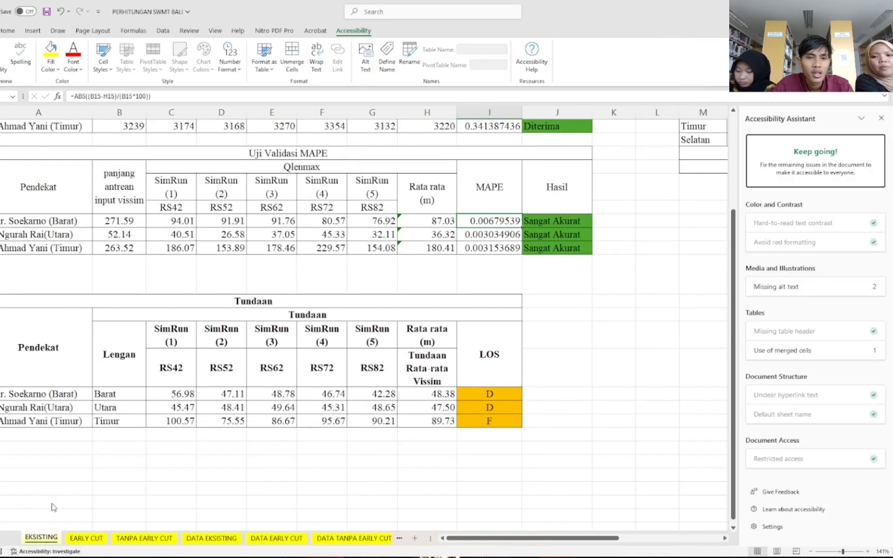
drag(445, 393, 449, 421)
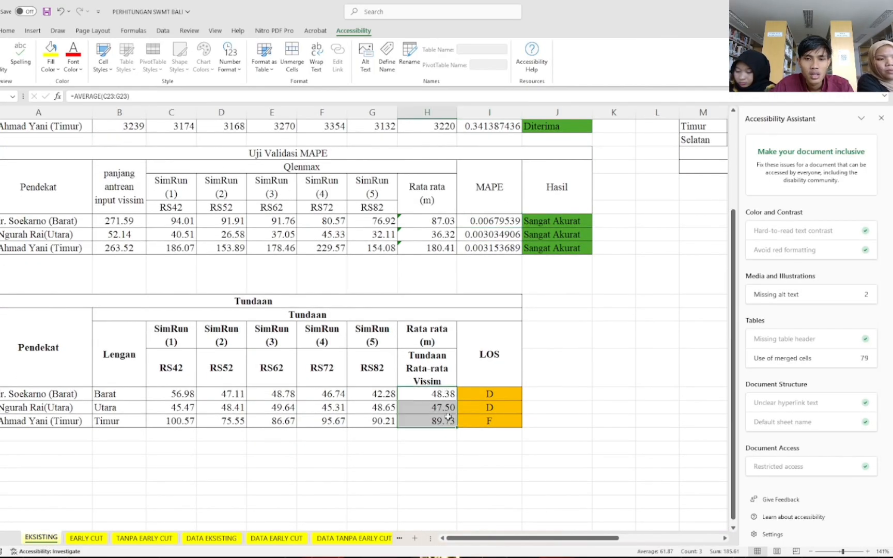
key(ctrl+c)
click(87, 538)
click(254, 302)
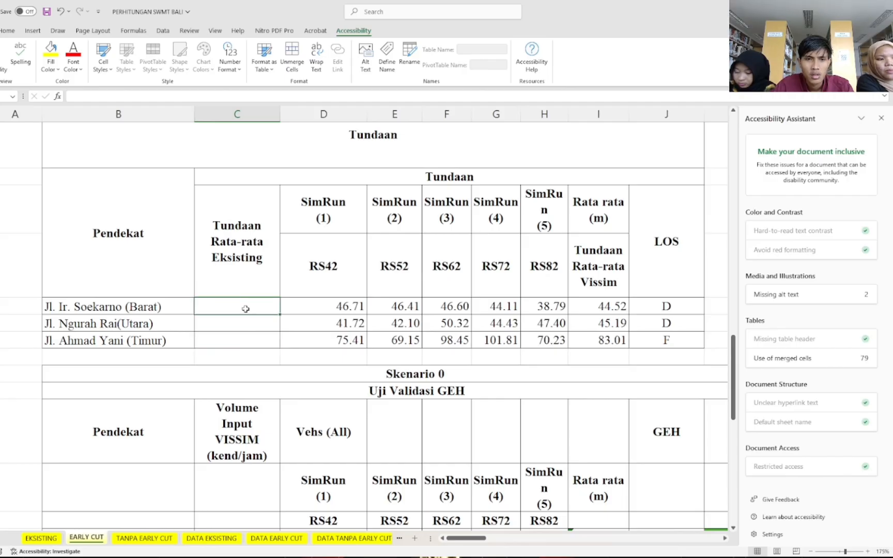
click(42, 538)
key(ctrl+c)
click(86, 538)
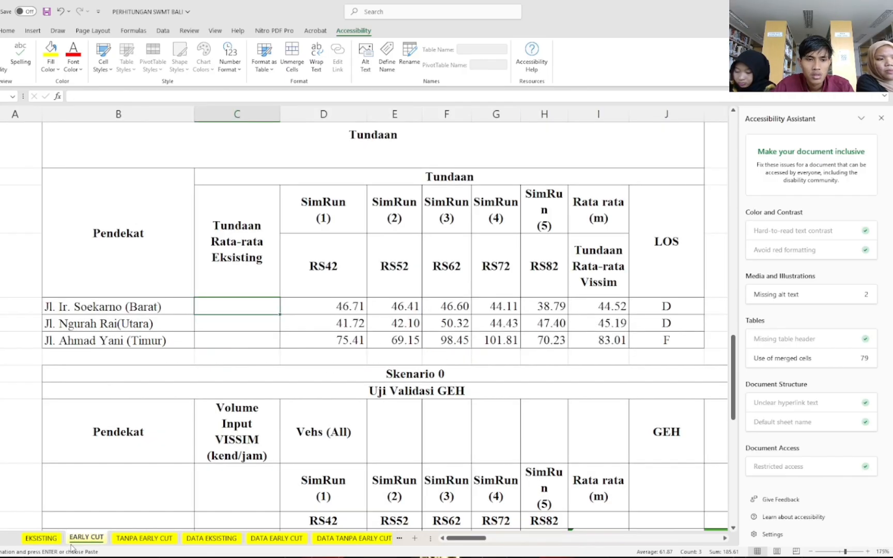
key(ctrl+v)
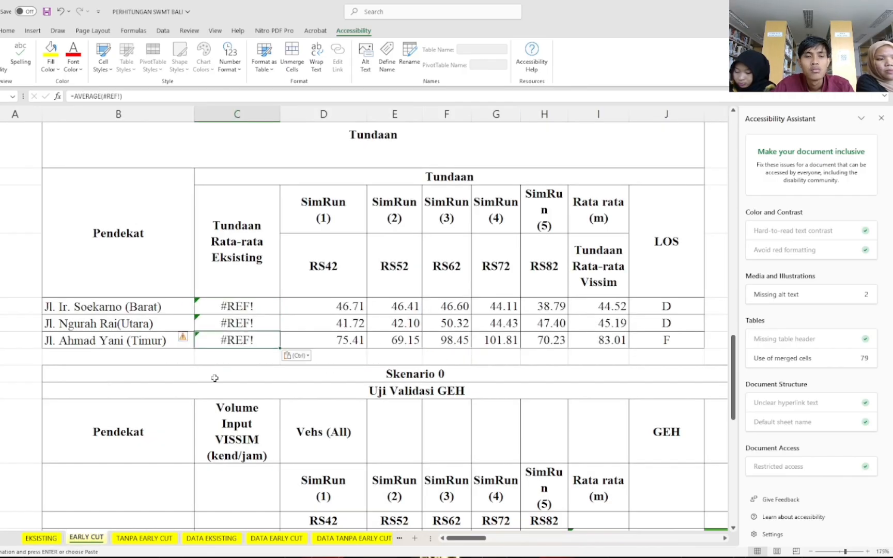
click(42, 539)
key(Escape)
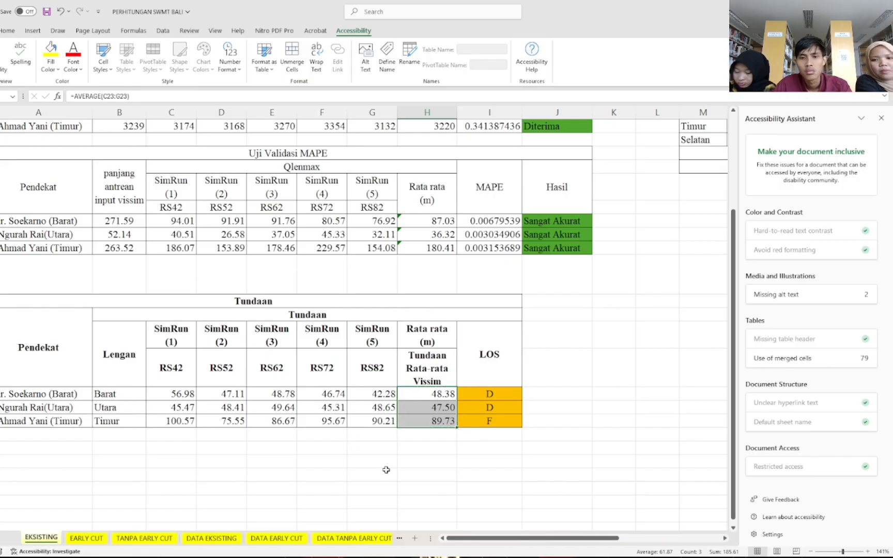
click(409, 475)
click(92, 539)
right_click(235, 412)
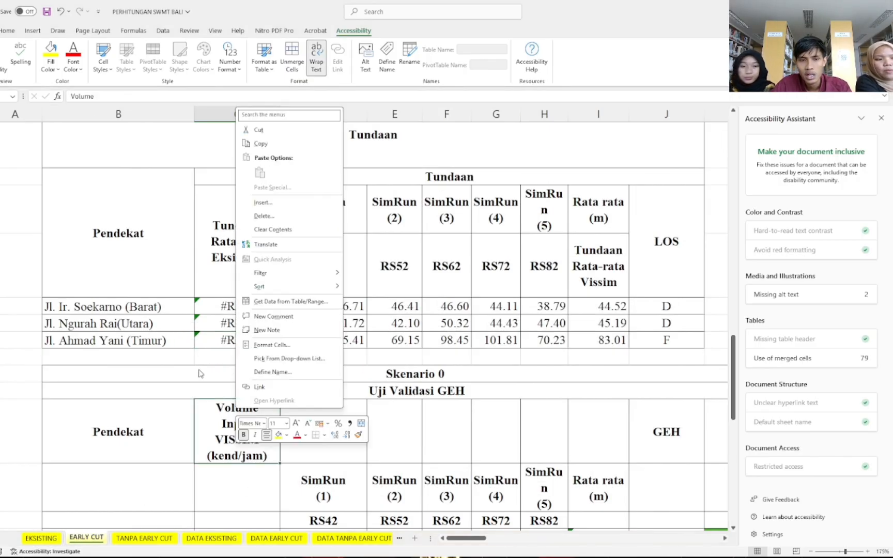
key(Escape)
- Replace the Barat row's AVERAGE formula under Tundaan Rata-rata Eksisting with the start of a sheet reference, ='EKSISTING'!
double_click(259, 306)
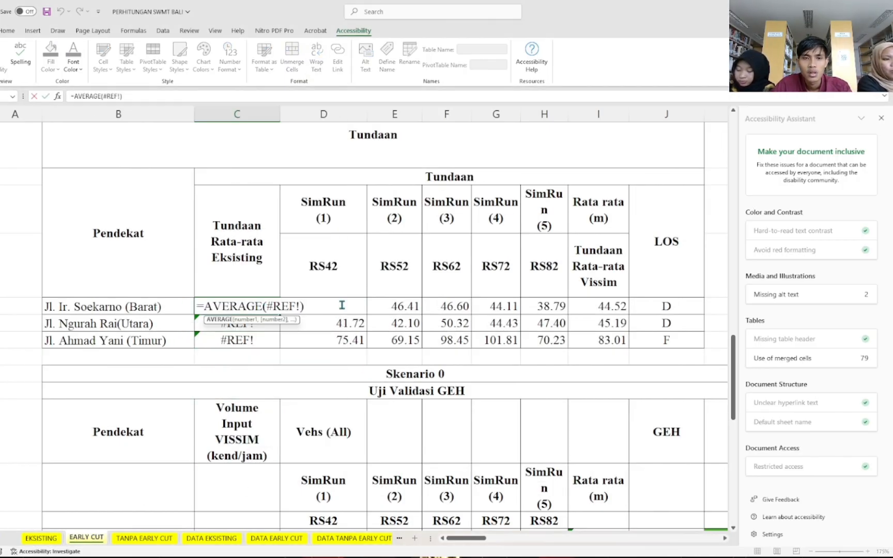
drag(310, 306, 204, 308)
key(BackSpace)
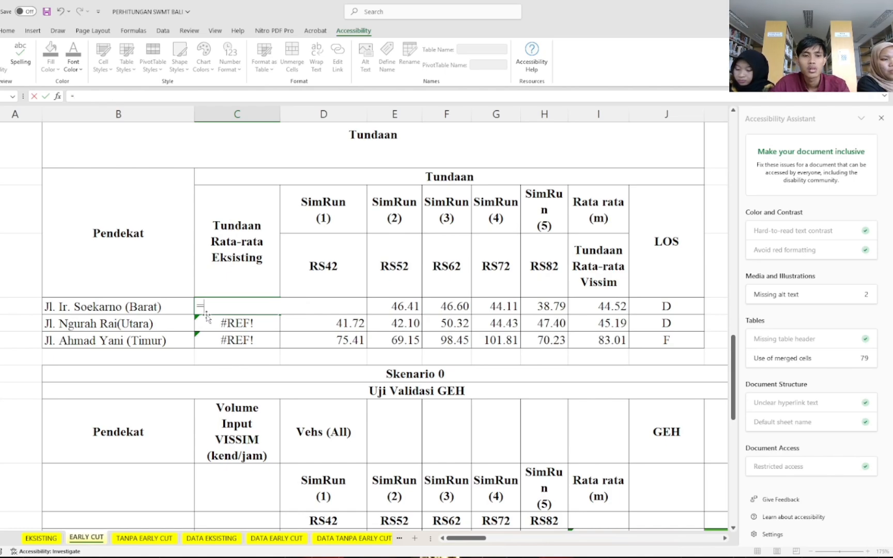
text(EKD)
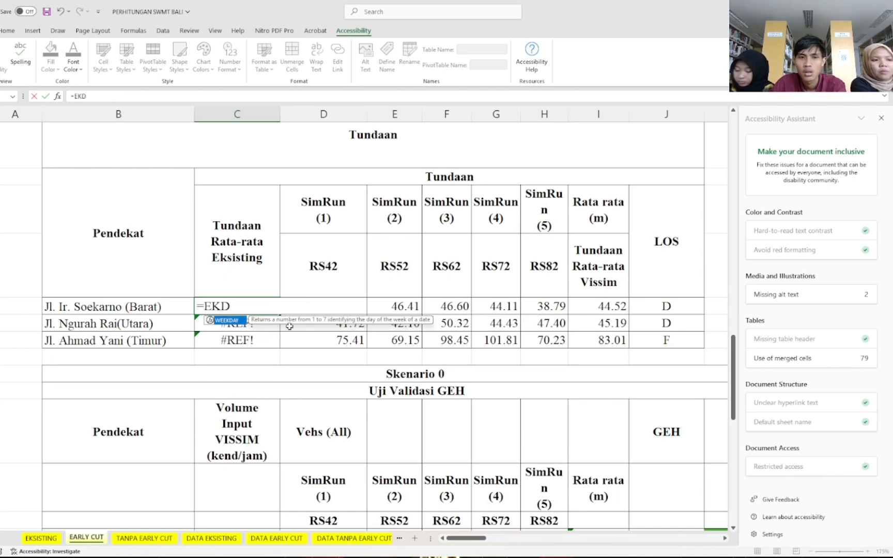
key(BackSpace)
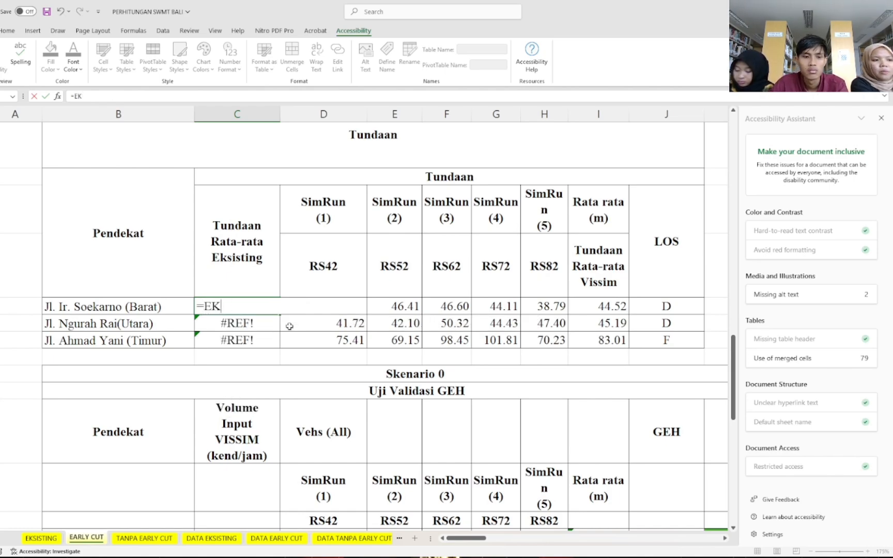
text(SISTI)
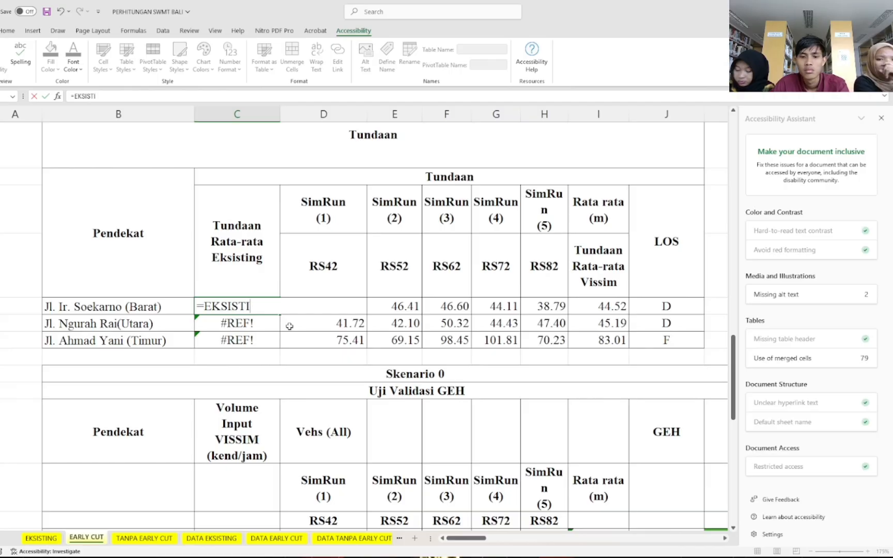
text(NG)
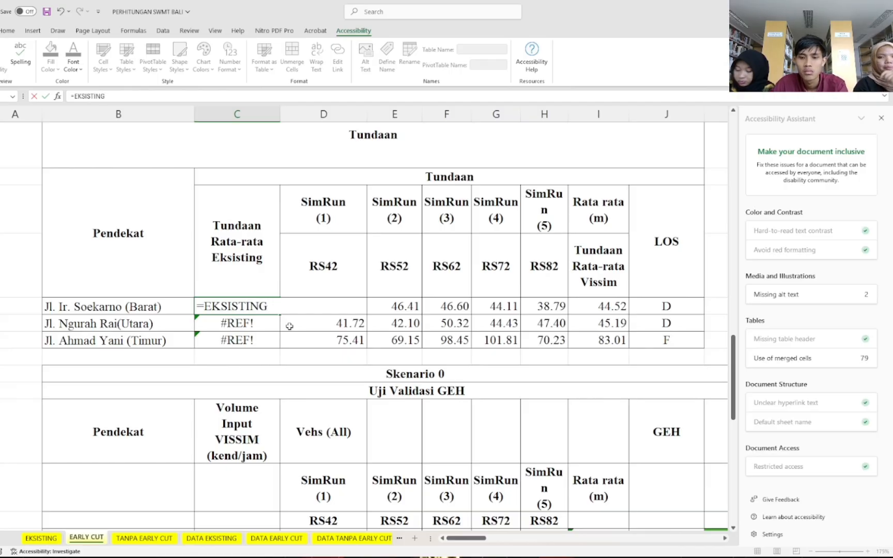
text(")
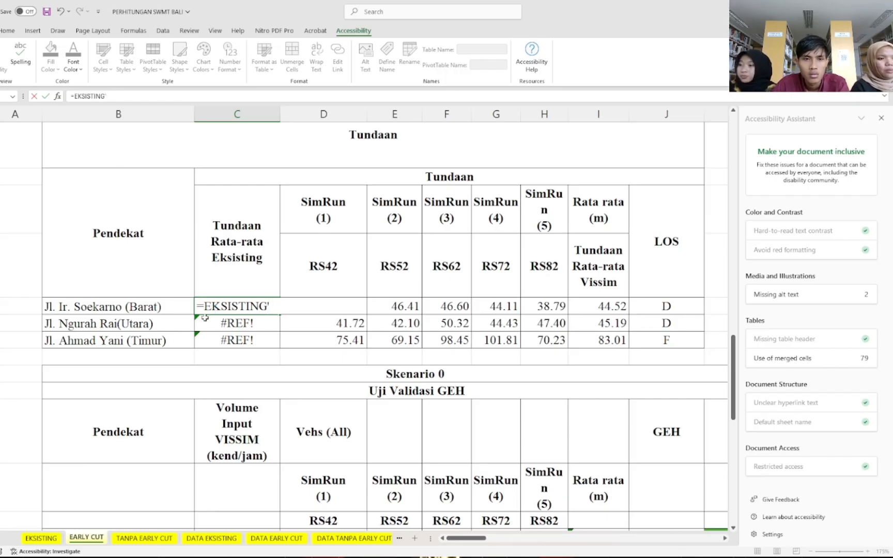
text(")
text(')
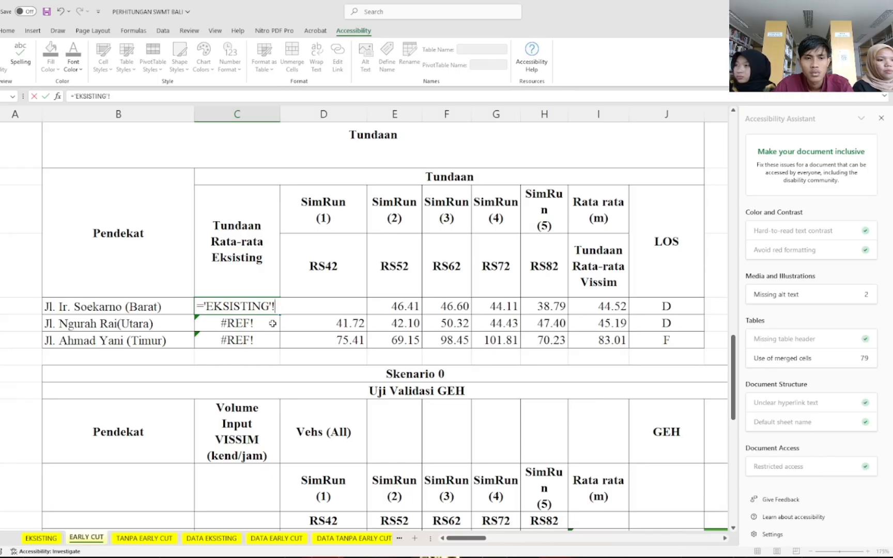
- Add the Barat average delay cell H23 from the EKSISTING sheet to the reference and try to enter the formula
click(46, 541)
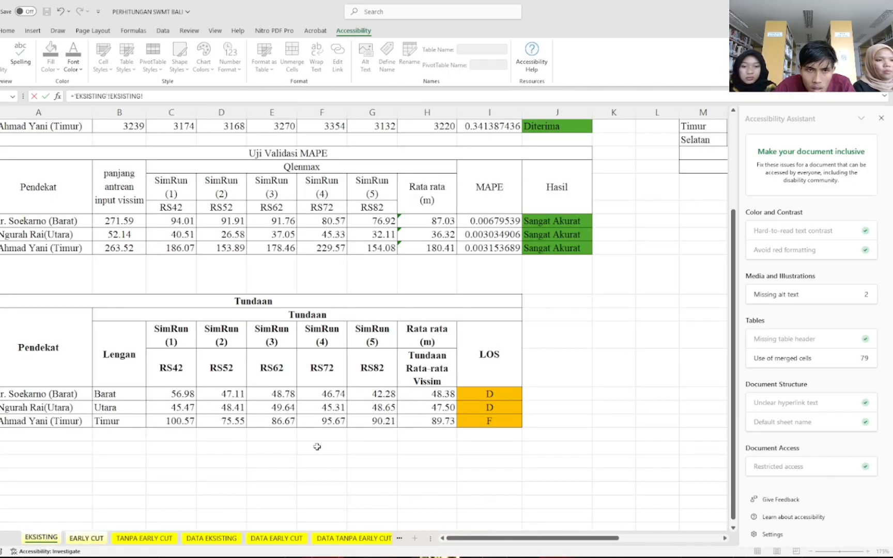
click(425, 398)
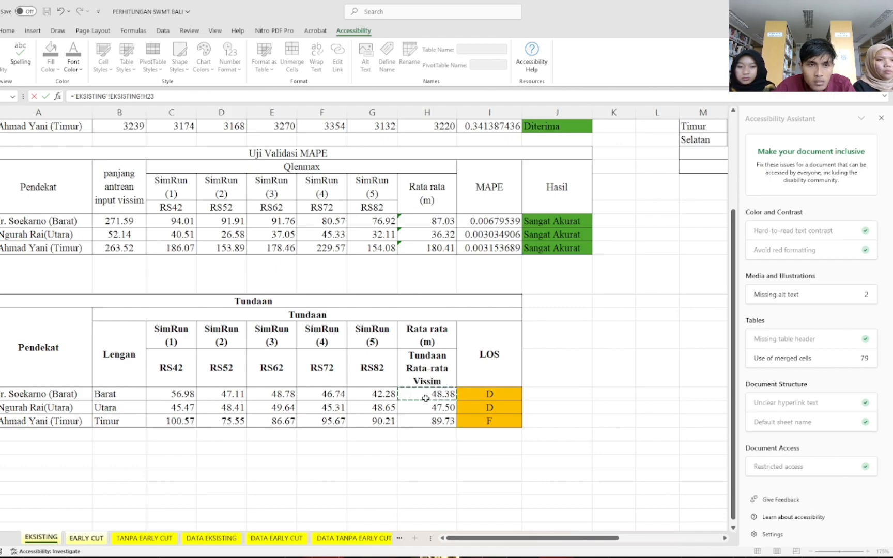
click(88, 538)
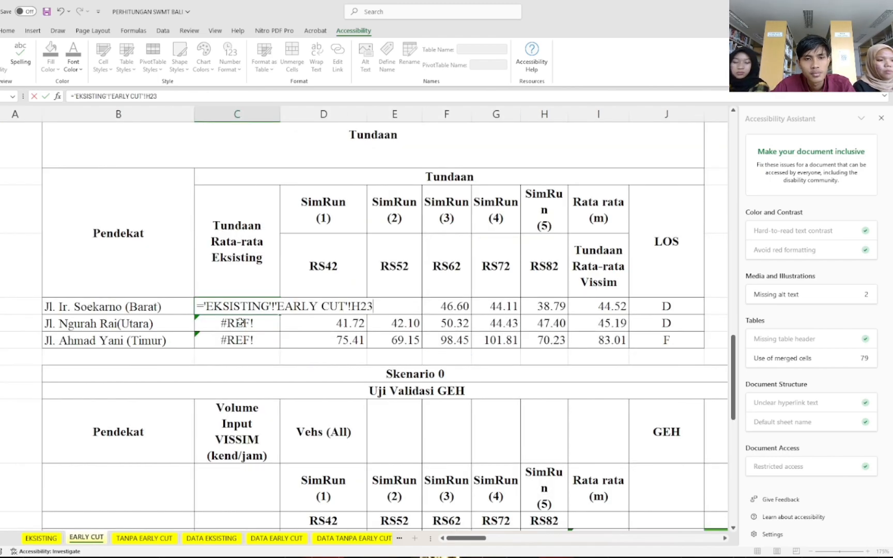
key(Return)
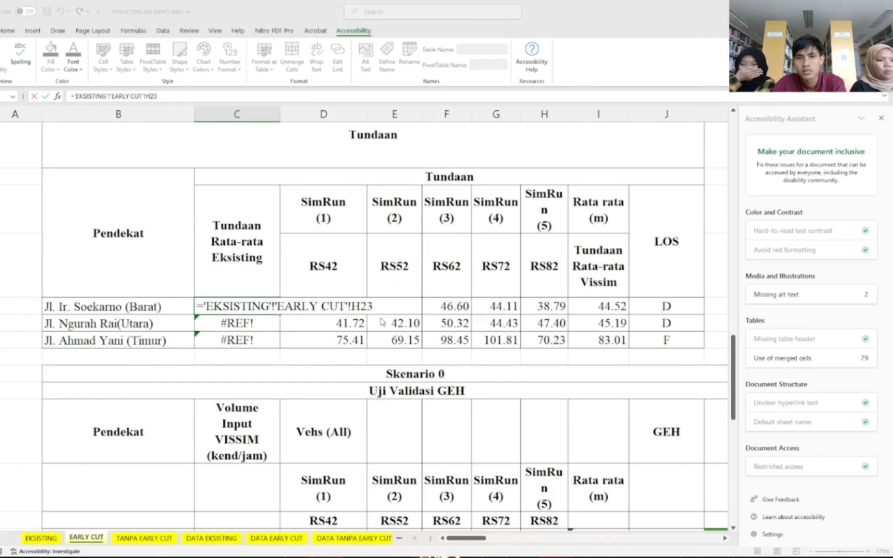
click(487, 330)
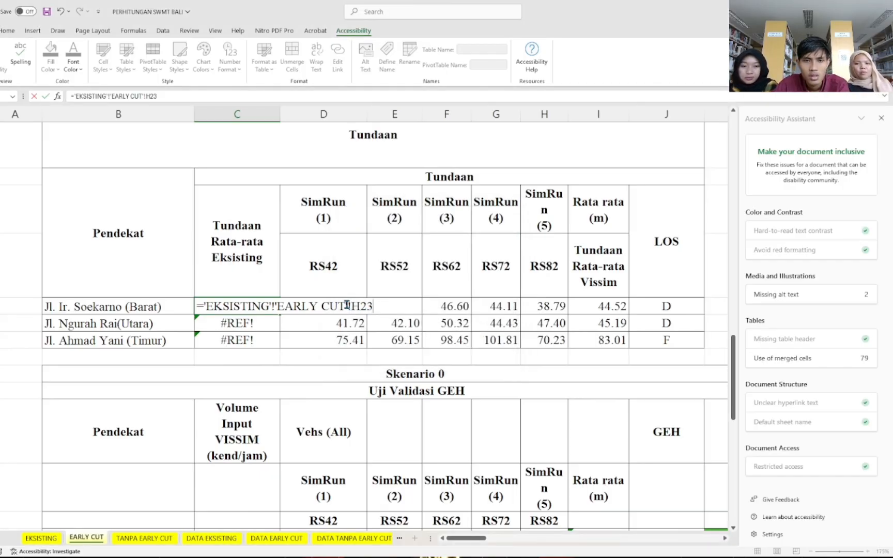
- Remove the surplus 'EARLY CUT'! part from the Barat formula and enter it as ='EKSISTING'!H23
drag(347, 305, 279, 306)
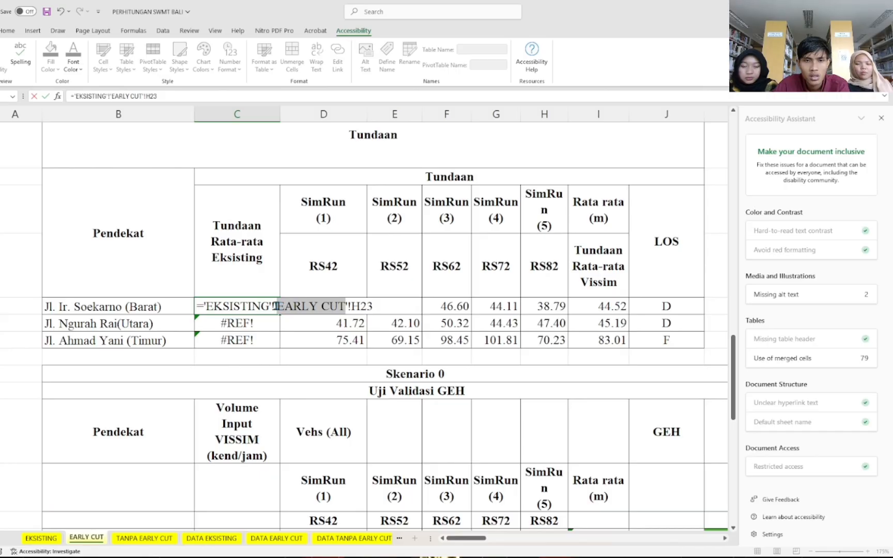
key(BackSpace)
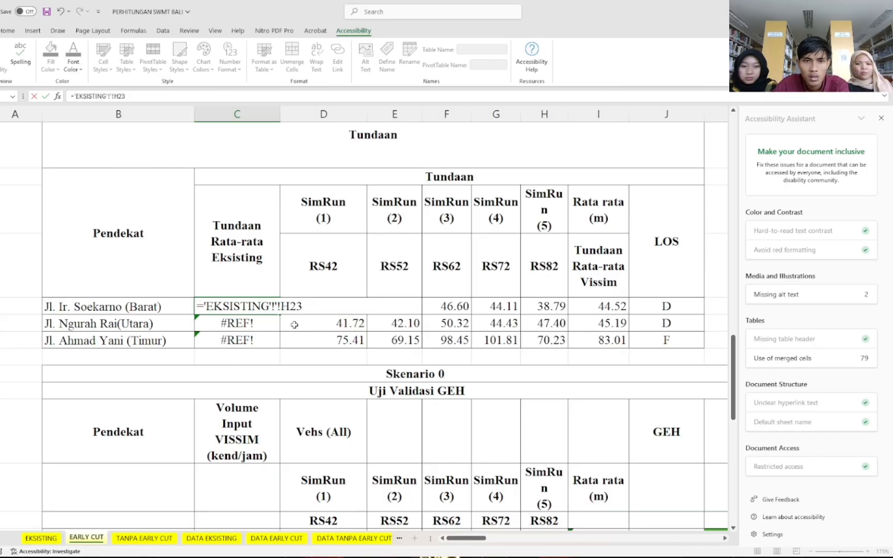
key(BackSpace)
key(BackSpace)
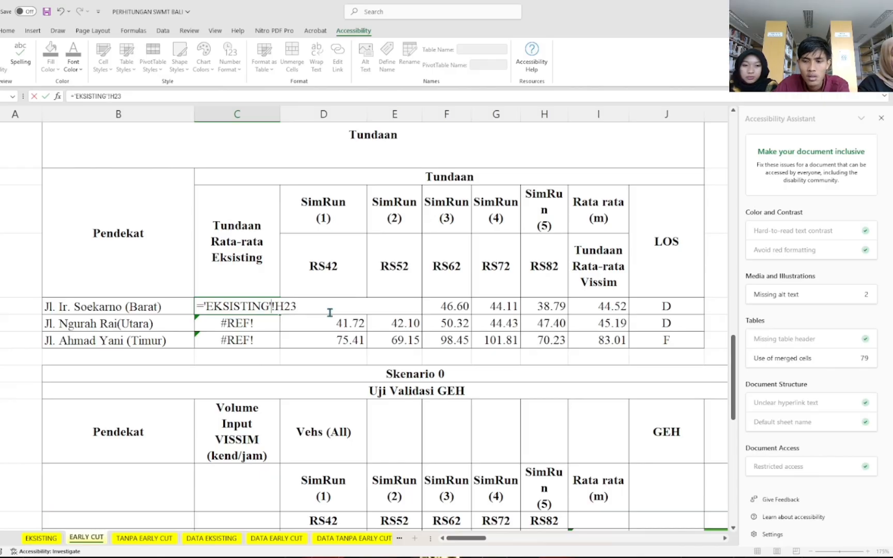
key(Return)
- Fill the Barat existing-delay reference down to the Utara and Timur rows of the Tundaan table
click(278, 309)
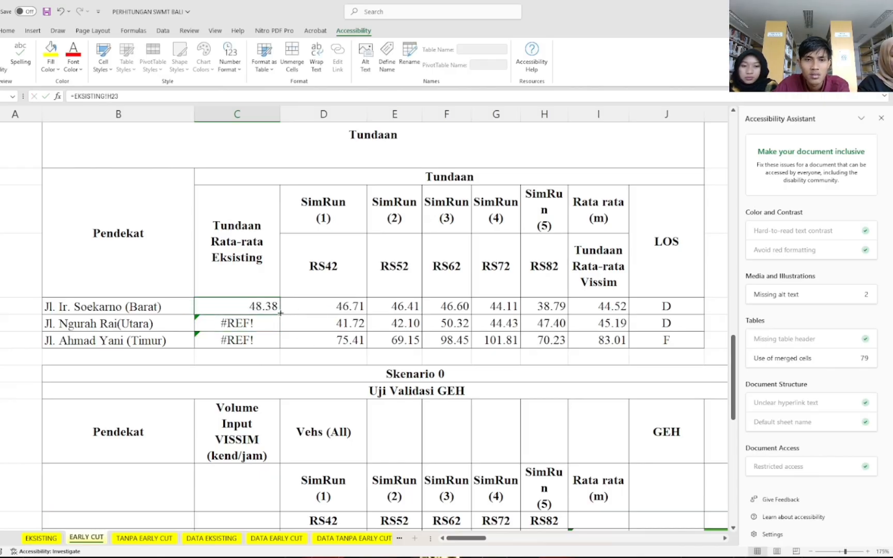
drag(281, 313, 279, 347)
click(332, 364)
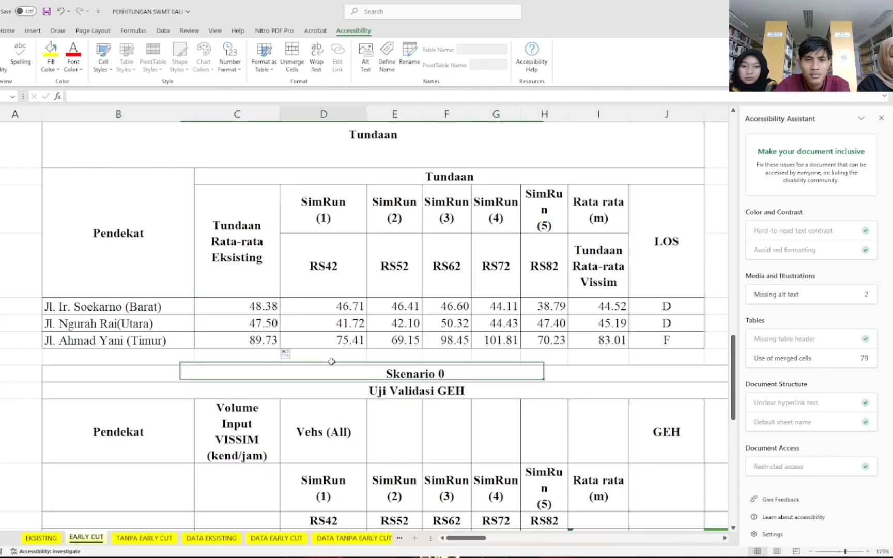
- Review the LOS grades and their IF formulas for the Barat and Utara rows of the completed Tundaan table
drag(666, 307, 662, 339)
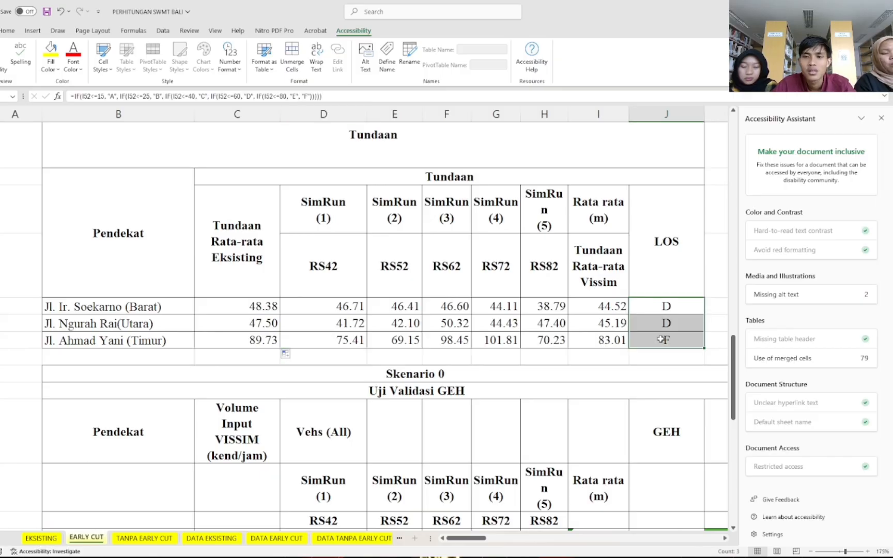
scroll(663, 339, down, 3)
scroll(662, 339, right, 2)
scroll(620, 361, up, 5)
click(613, 379)
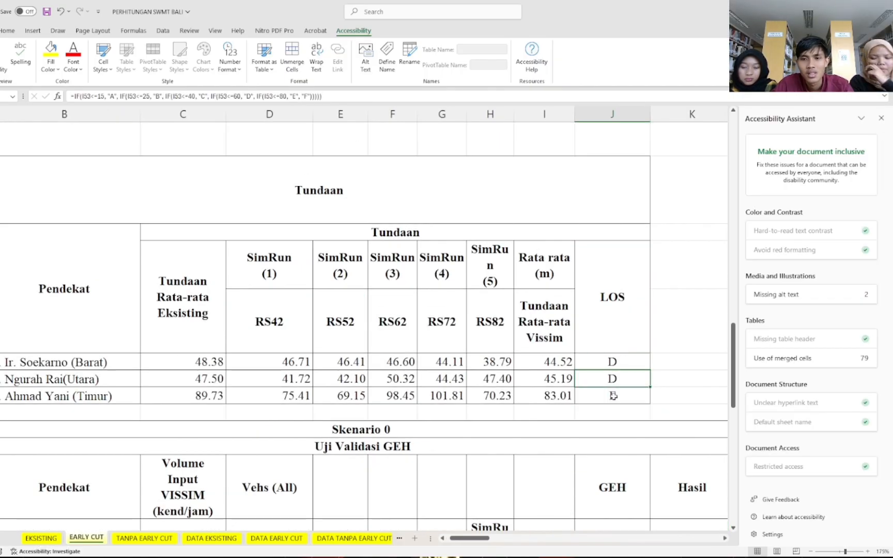
click(615, 362)
scroll(223, 407, left, 2)
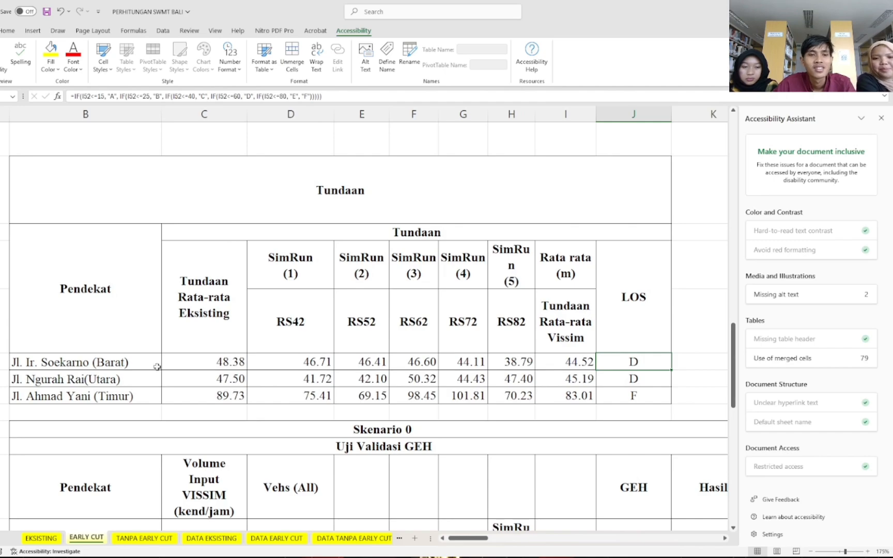
- Compare the LOS grades of the Jl. Ir. Soekarno (Barat) and Jl. Ahmad Yani (Timur) approaches in the Tundaan table
click(124, 363)
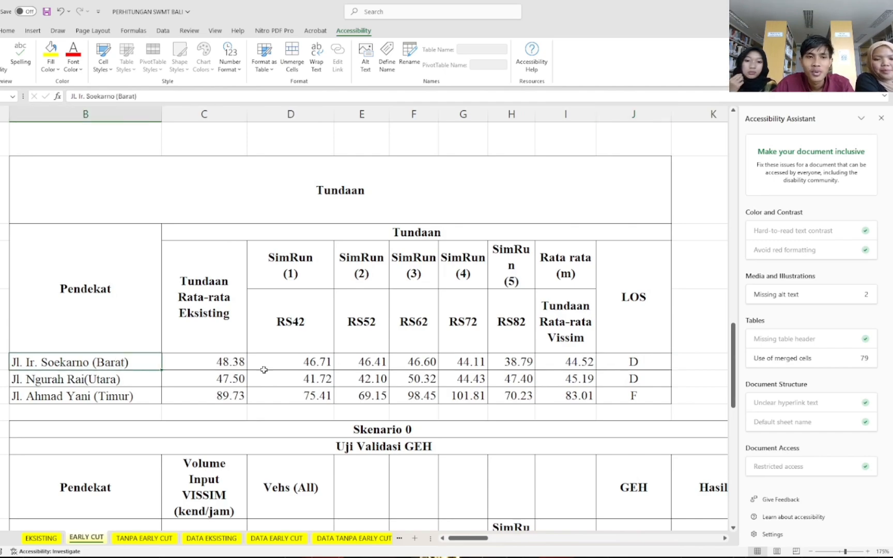
click(641, 361)
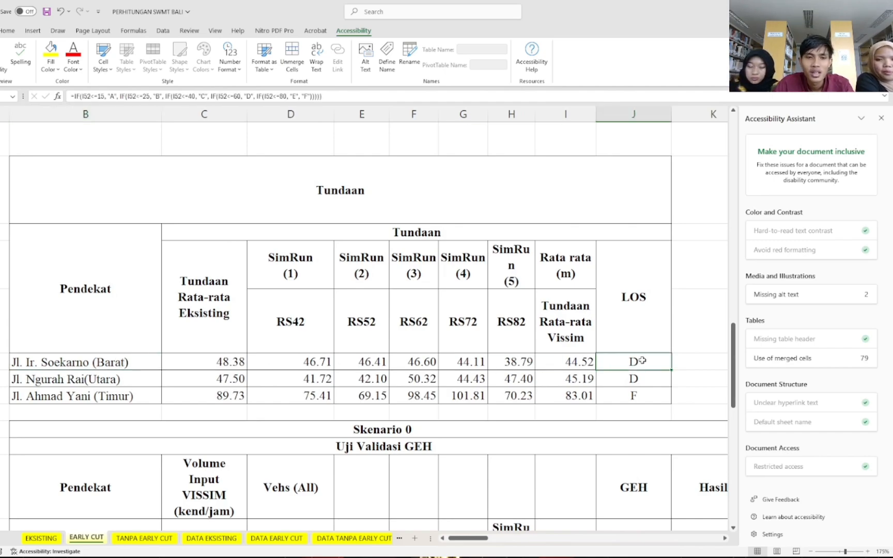
click(113, 394)
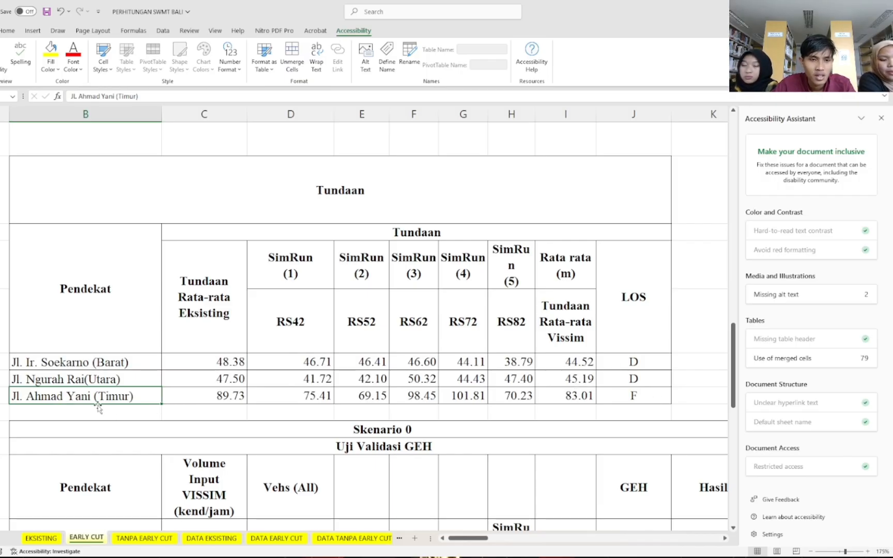
click(635, 396)
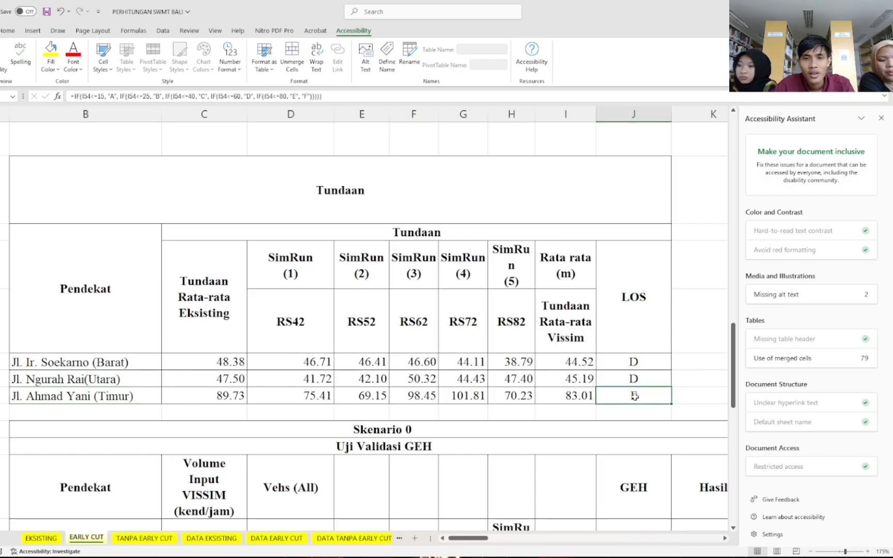
- Review the Skenario 0 GEH and MAPE validation tables together with the Tundaan table on the EARLY CUT sheet
ctrl+scroll(305, 344, down, 3)
scroll(289, 352, up, 3)
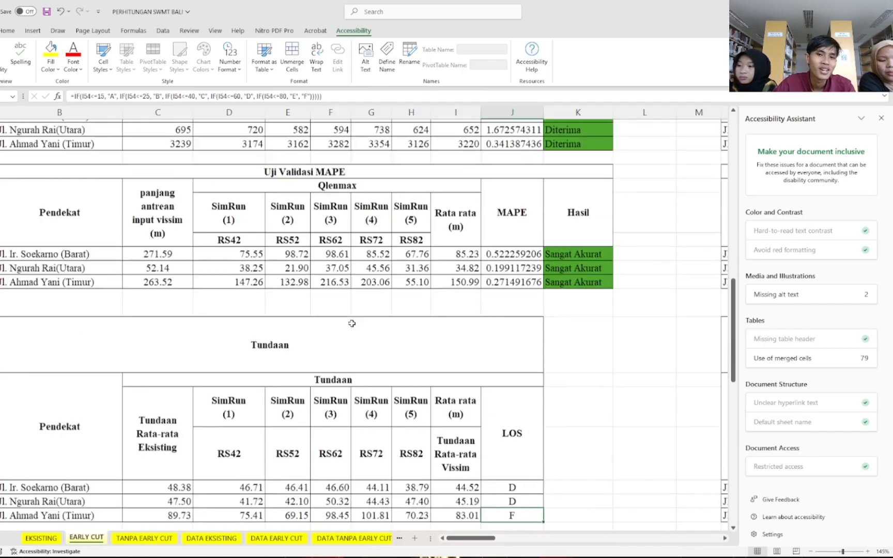
scroll(257, 365, up, 2)
ctrl+scroll(156, 382, up, 2)
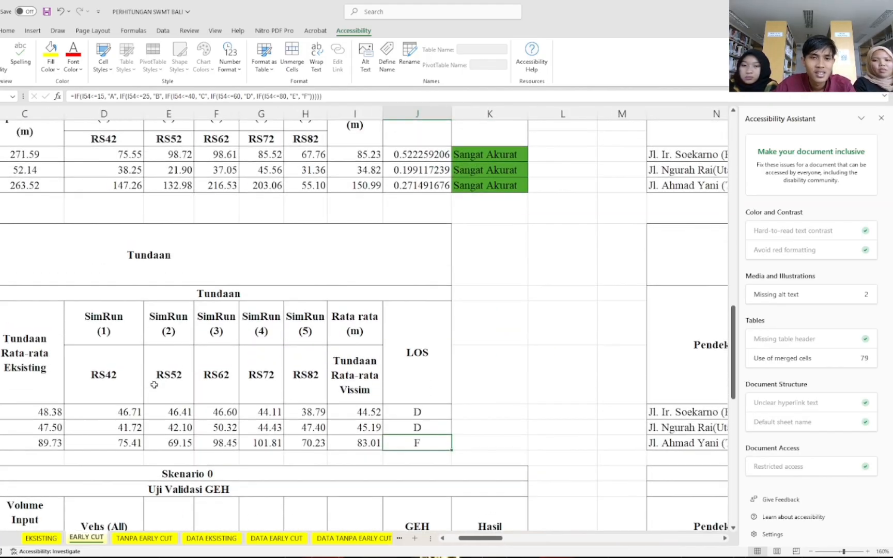
scroll(481, 540, left, 3)
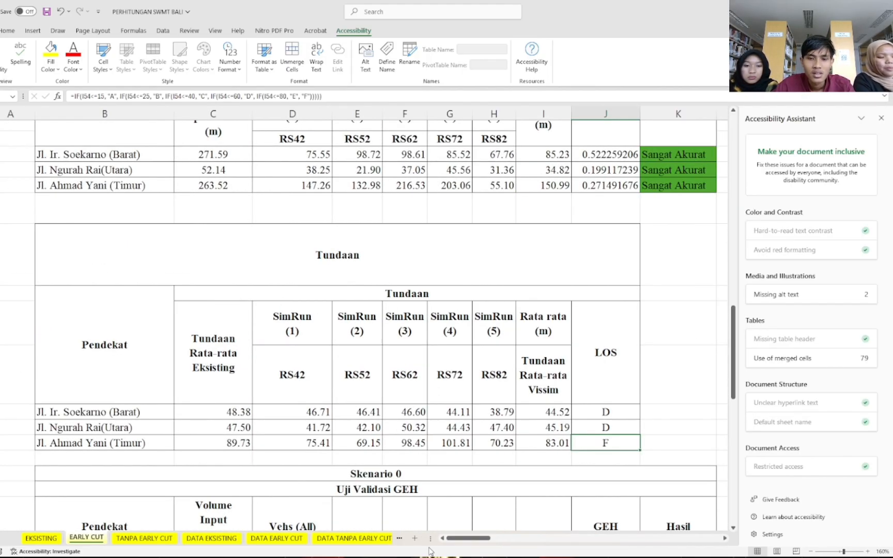
scroll(546, 504, up, 4)
scroll(566, 489, up, 5)
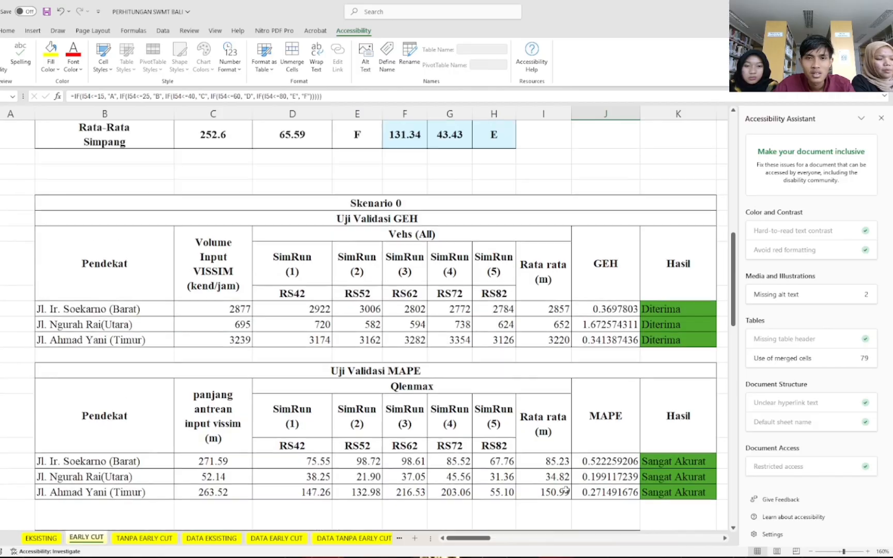
scroll(566, 490, down, 5)
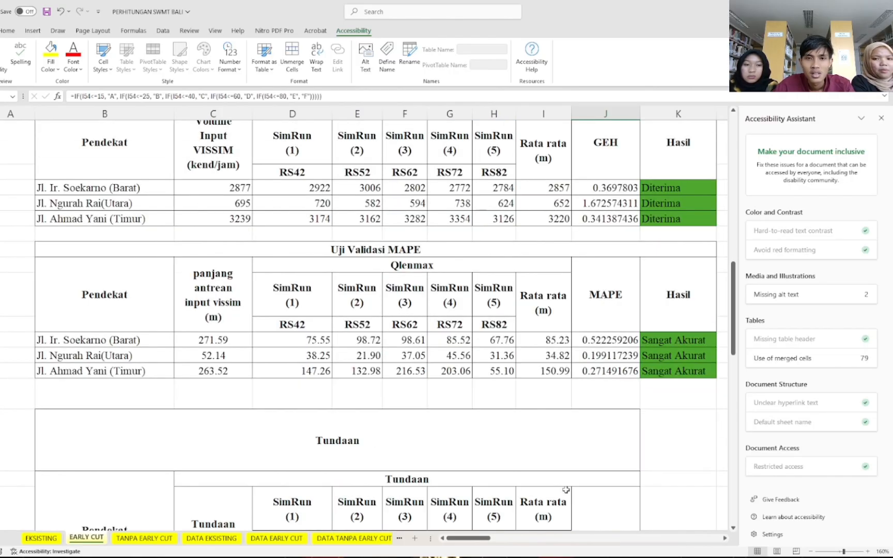
scroll(566, 489, down, 1)
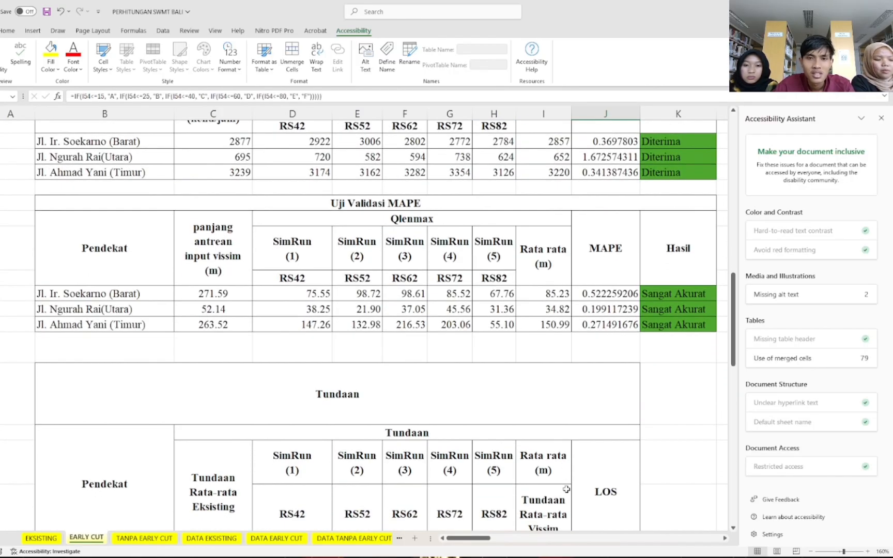
scroll(628, 500, down, 2)
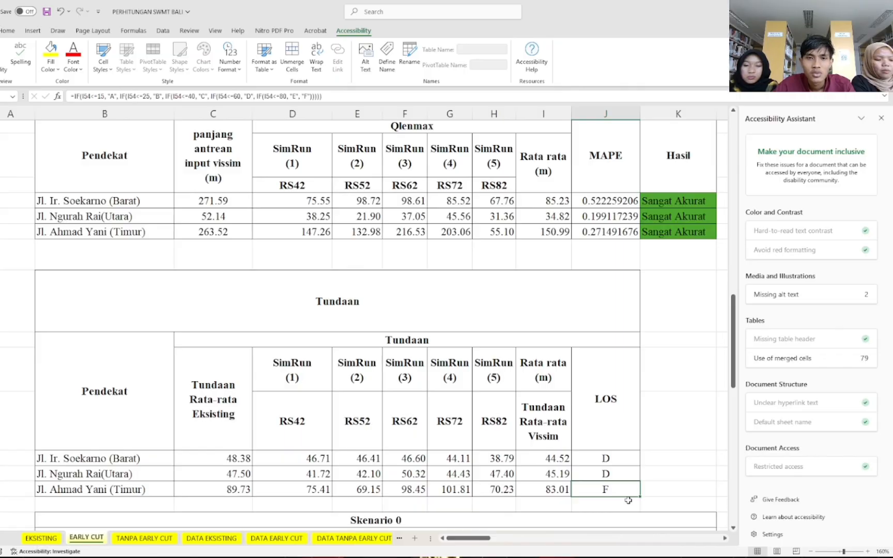